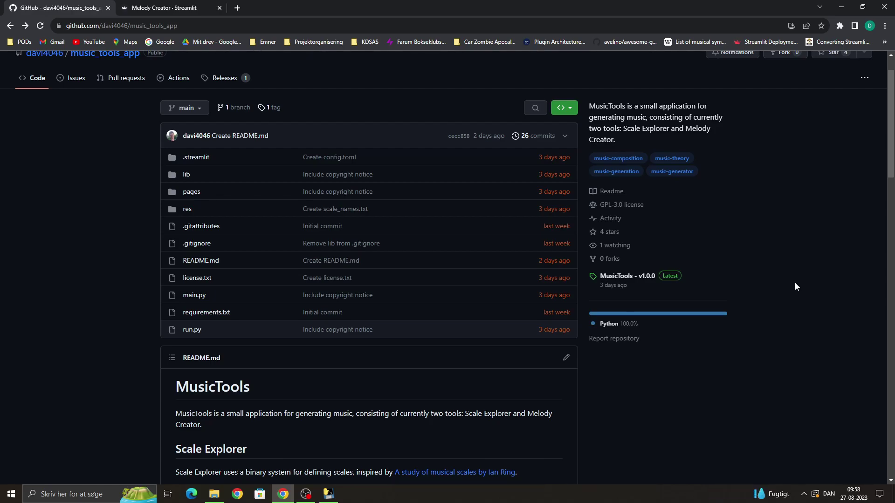
Read the music_tools_app README, covering the Scale Explorer and Melody Creator features and the instructions for making and building changes
scroll(795, 284, "down", 4)
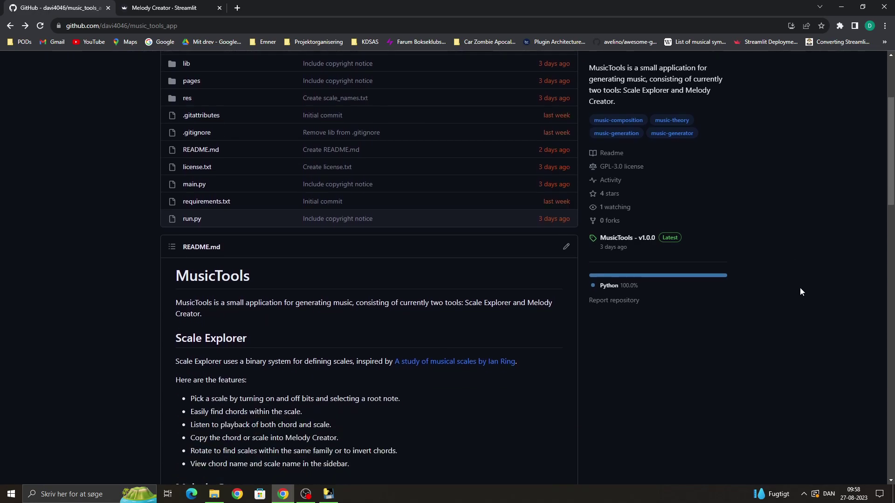
scroll(800, 292, "down", 6)
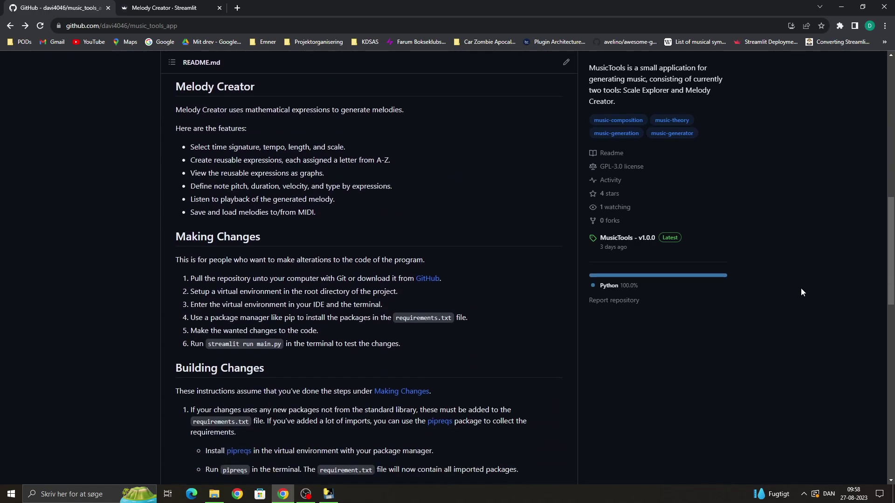
scroll(801, 293, "down", 2)
scroll(801, 292, "down", 1)
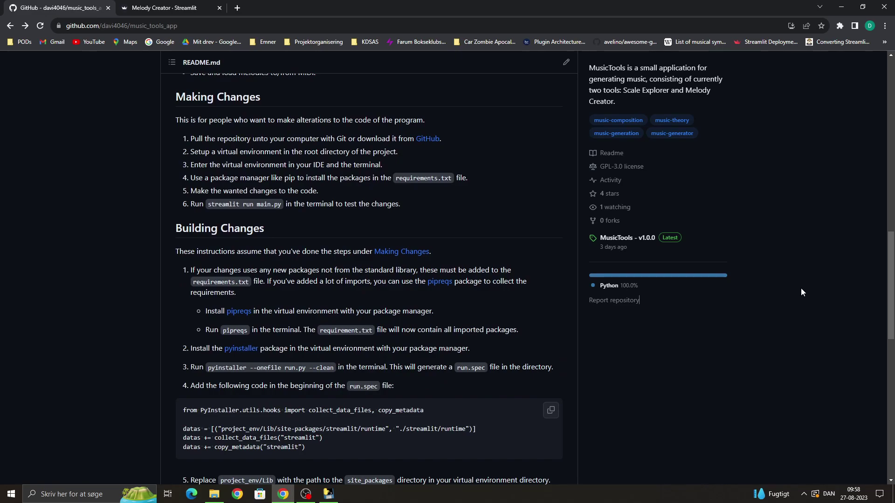
scroll(802, 289, "up", 12)
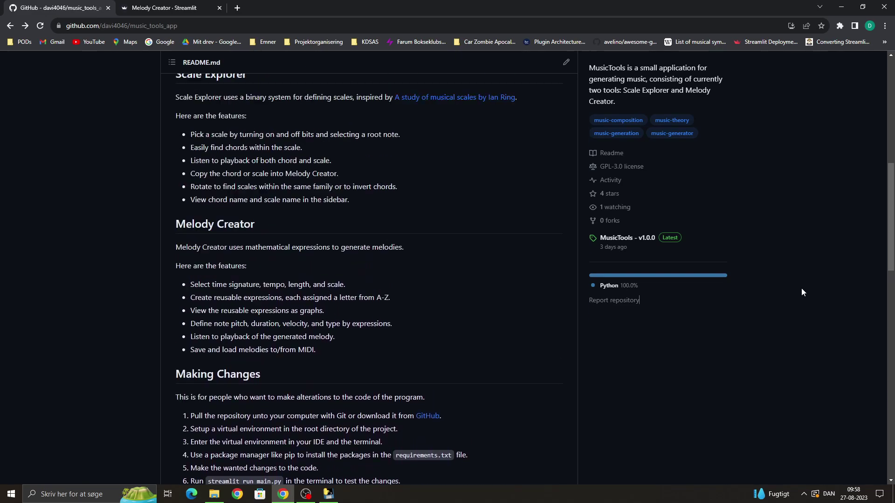
scroll(801, 292, "up", 3)
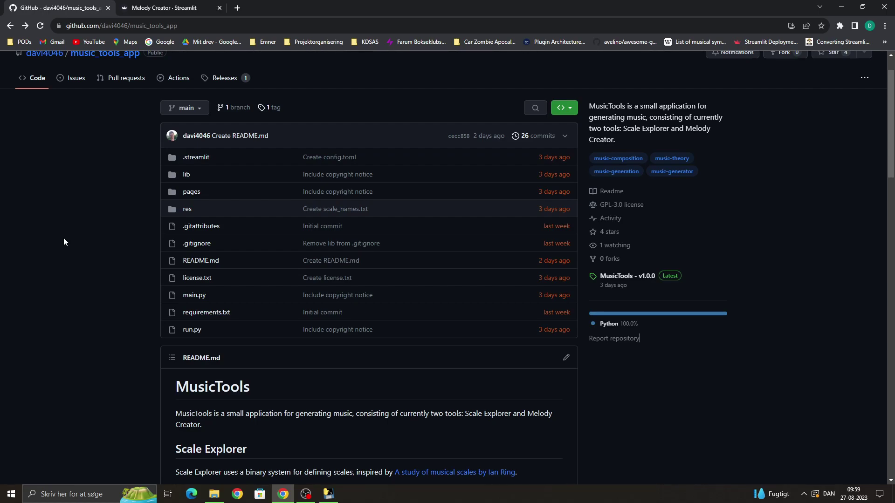
scroll(69, 223, "down", 2)
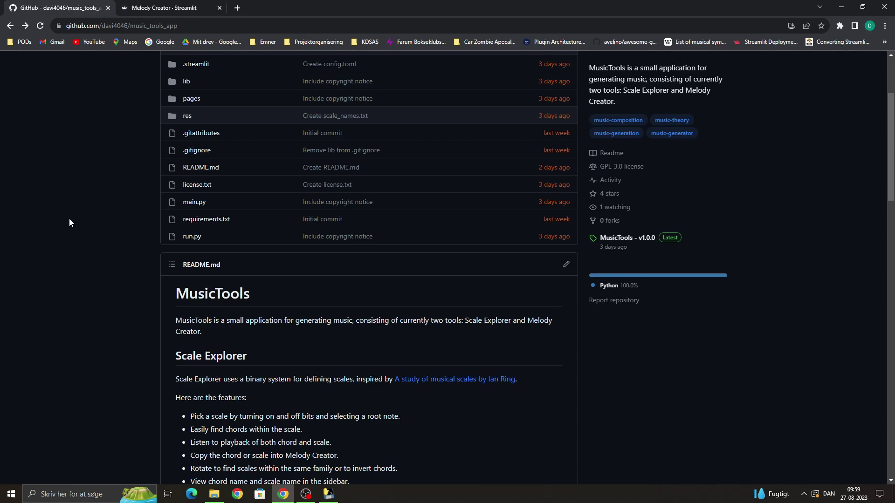
scroll(70, 223, "down", 1)
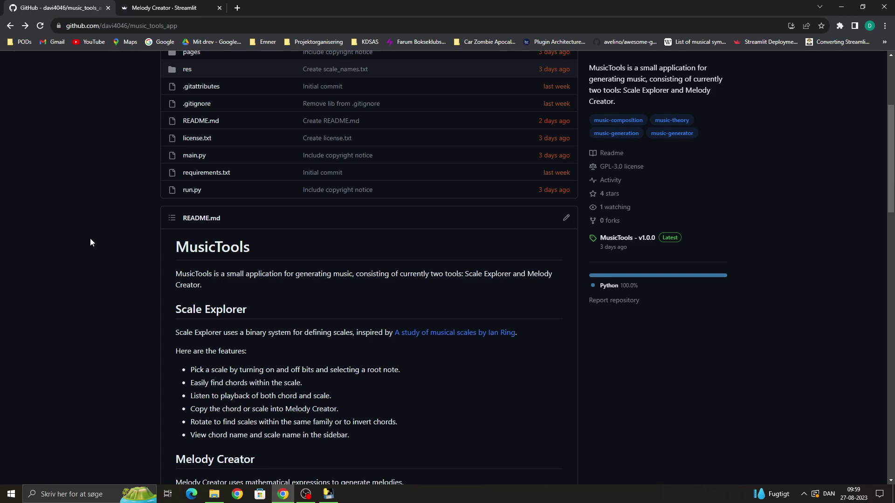
scroll(91, 242, "down", 1)
scroll(90, 242, "down", 1)
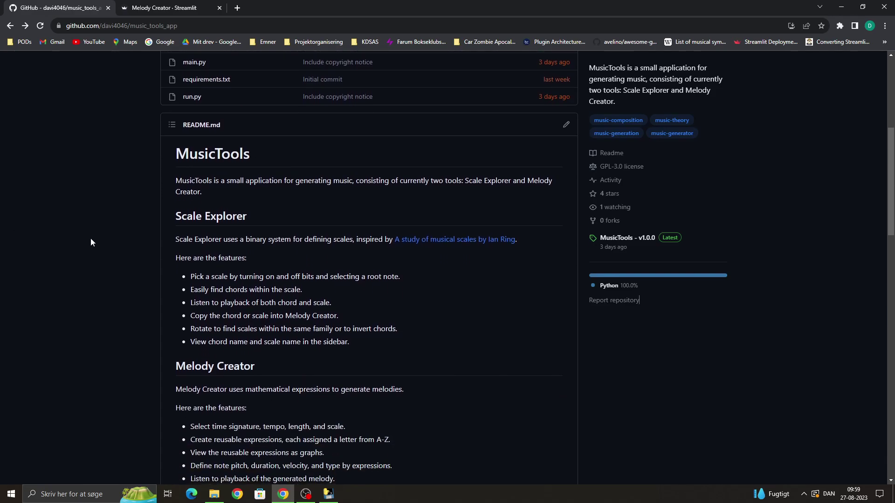
scroll(32, 208, "down", 2)
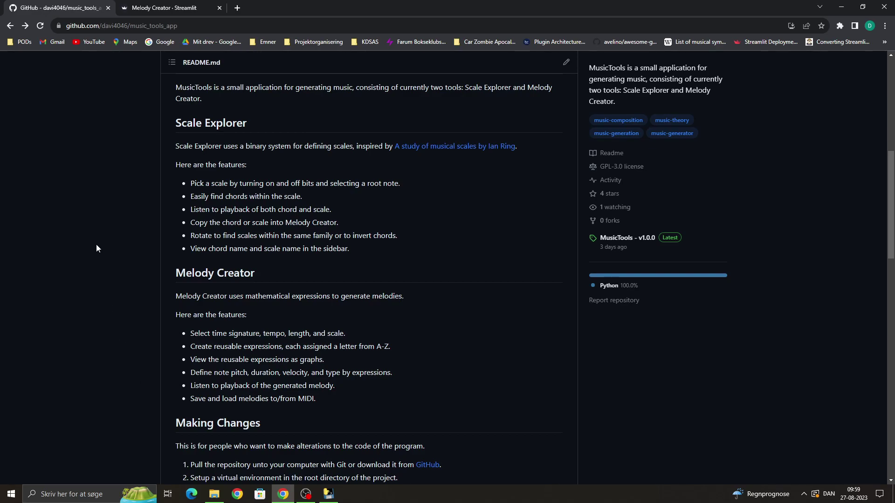
Open the MusicTools v1.0.0 release page of the repository
scroll(97, 245, "up", 3)
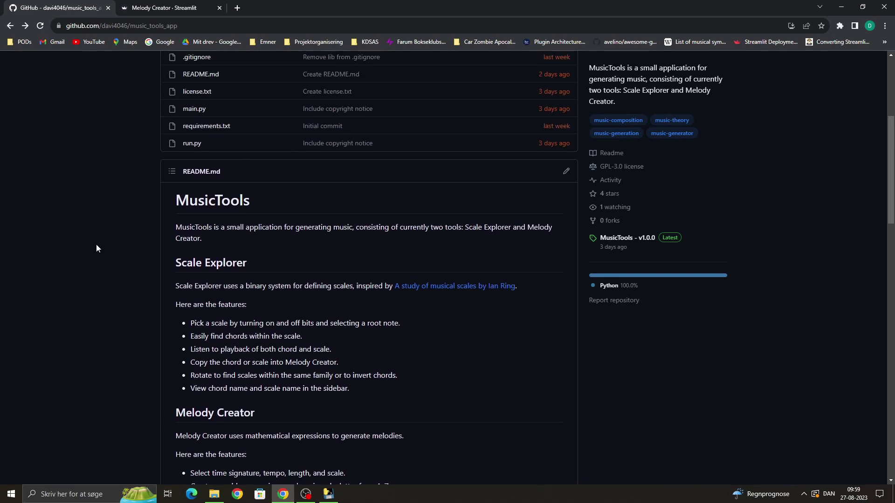
scroll(97, 244, "up", 4)
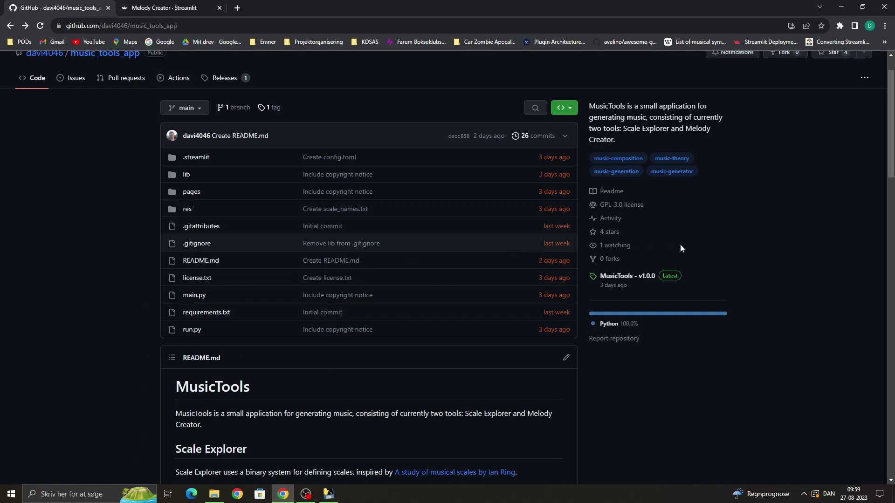
left_click(632, 278)
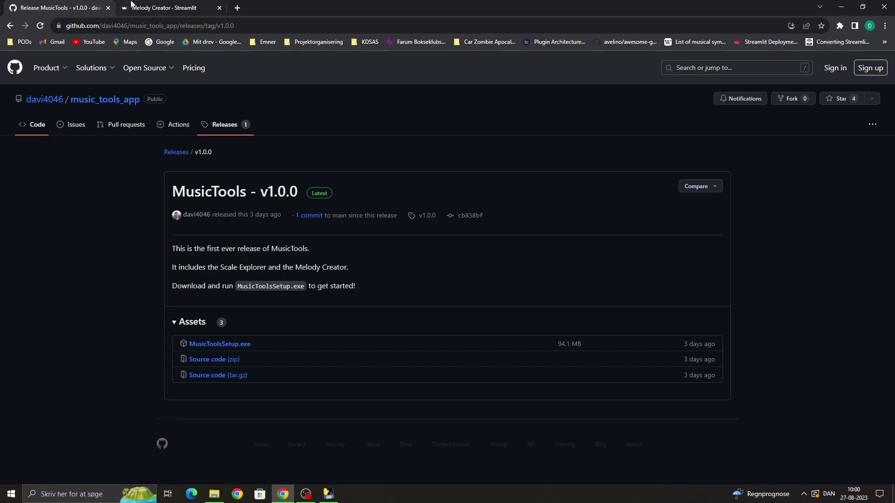
Switch to the locally running MusicTools app and open its Scale Explorer page with the sidebar collapsed
left_click(153, 4)
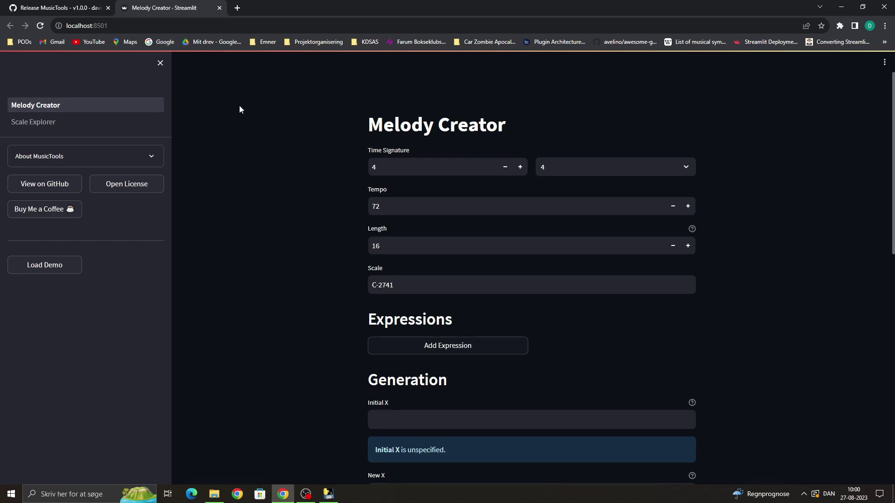
left_click(111, 123)
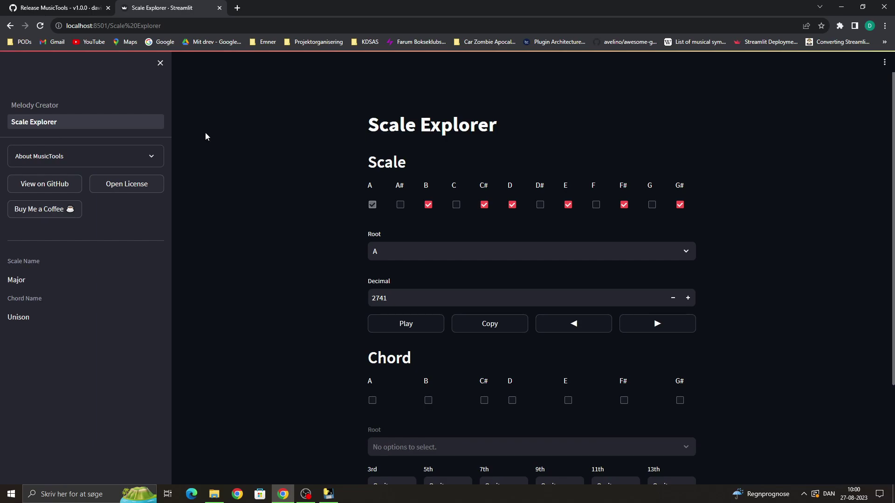
left_click(161, 64)
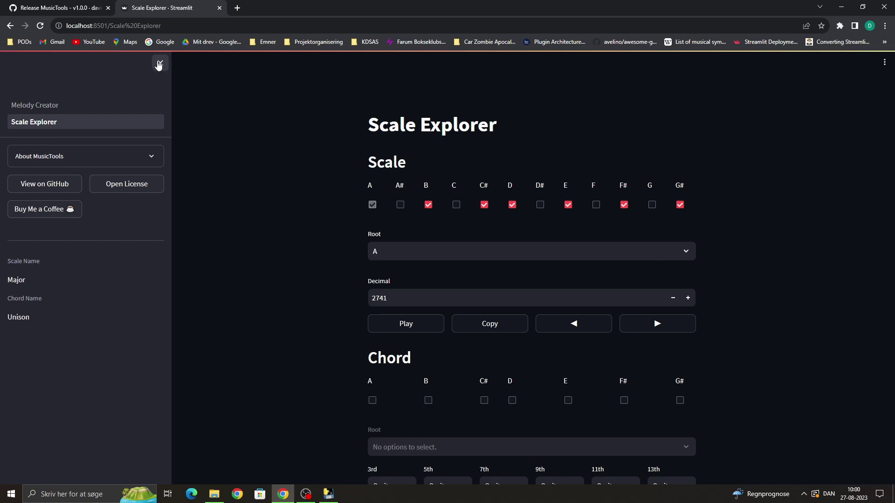
Look over the Scale and Chord controls on the Scale Explorer page
scroll(302, 104, "up", 1)
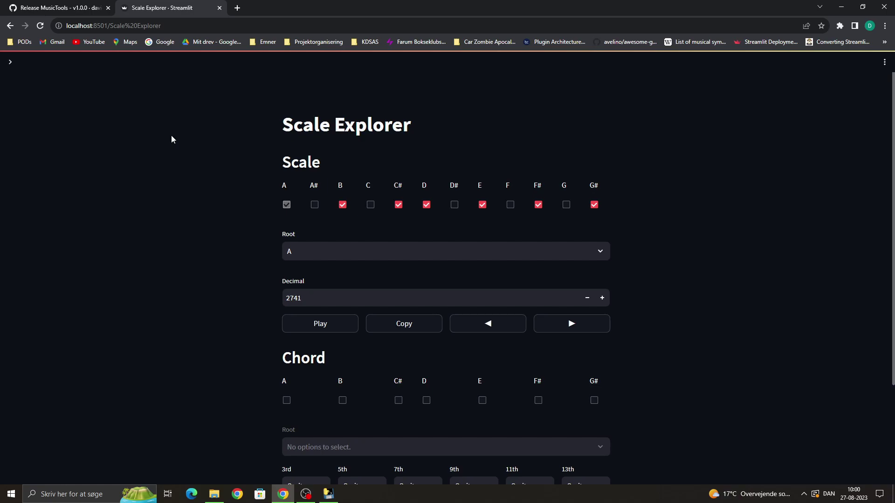
scroll(172, 136, "down", 1)
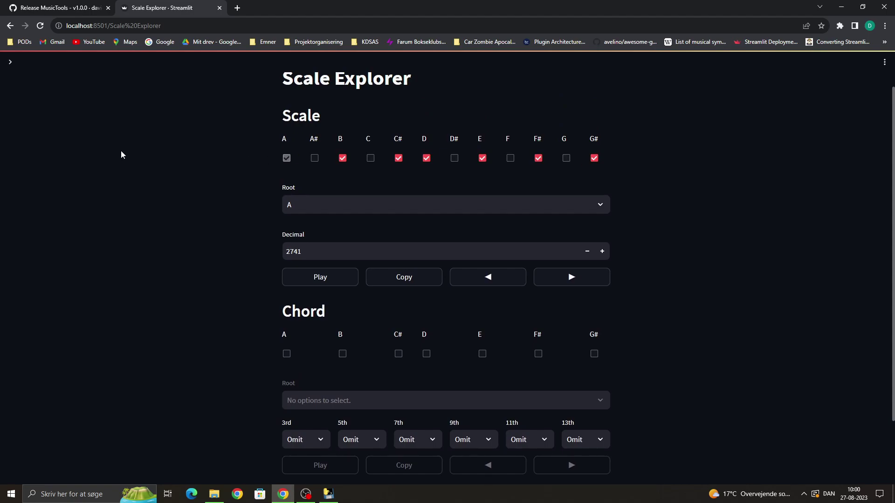
scroll(191, 173, "down", 1)
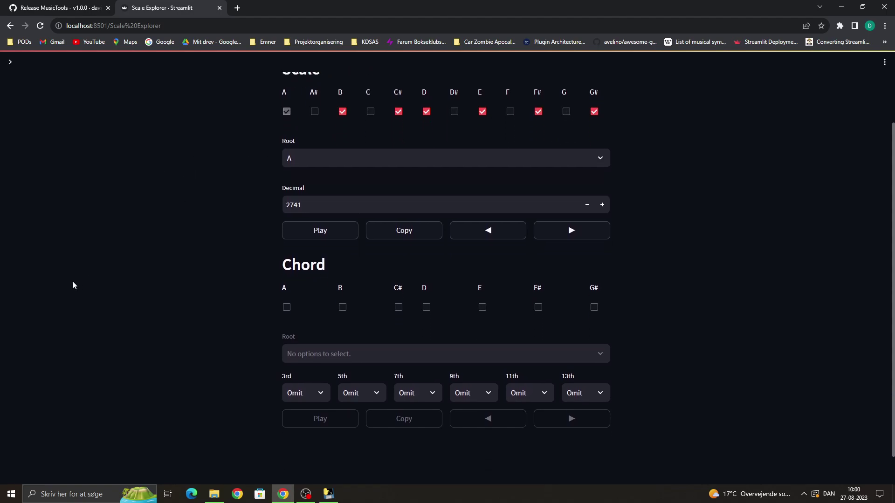
scroll(228, 334, "up", 1)
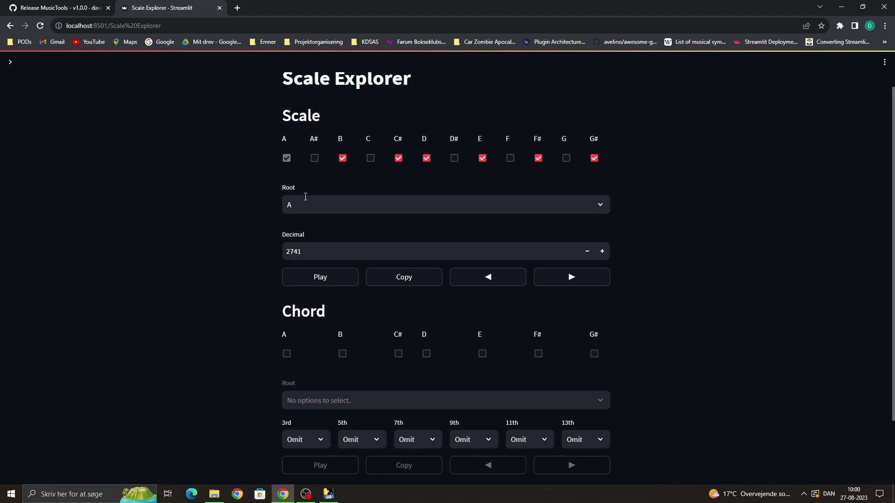
scroll(240, 204, "up", 1)
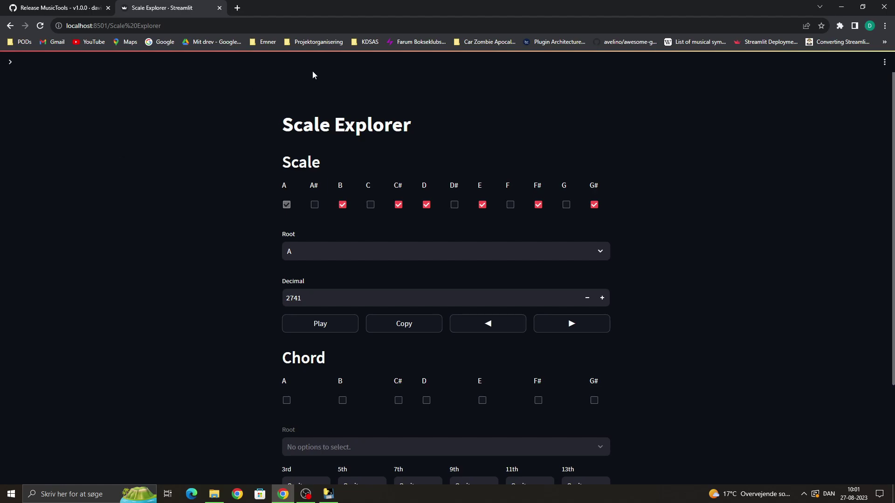
Open the "A study of musical scales" page at ianring.com/musictheory/scales/ in a new browser tab
left_click(237, 8)
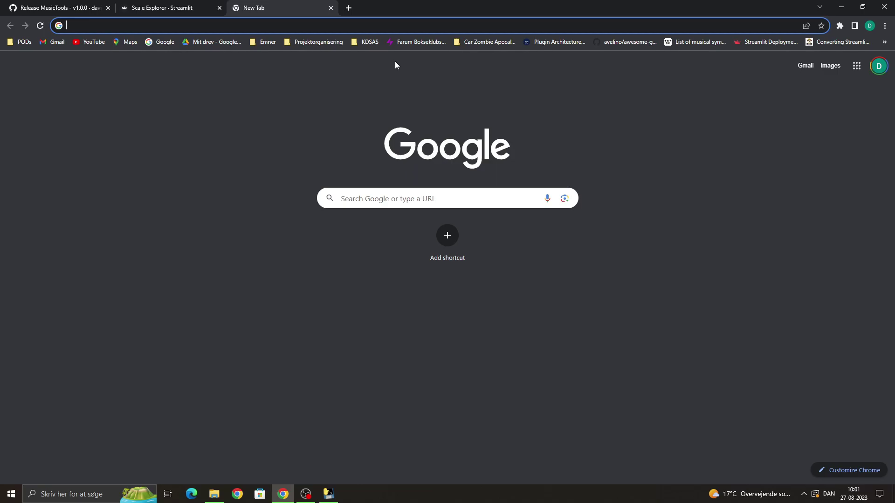
type("scales/")
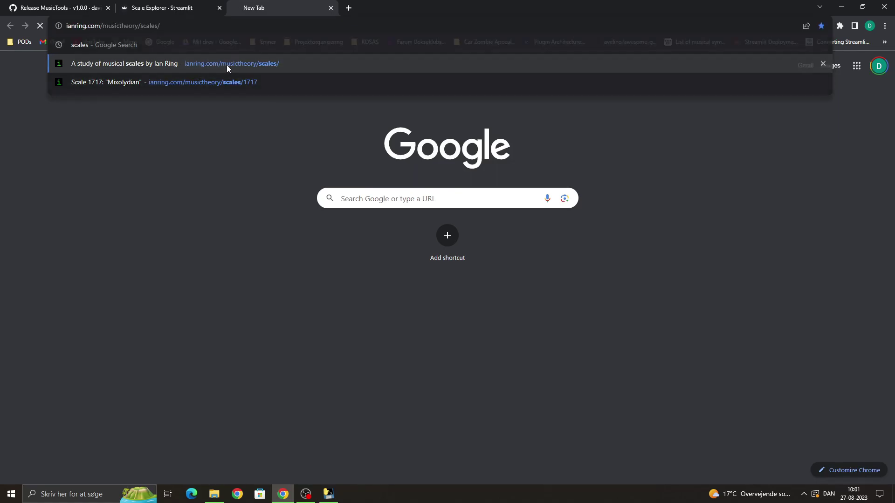
left_click(227, 65)
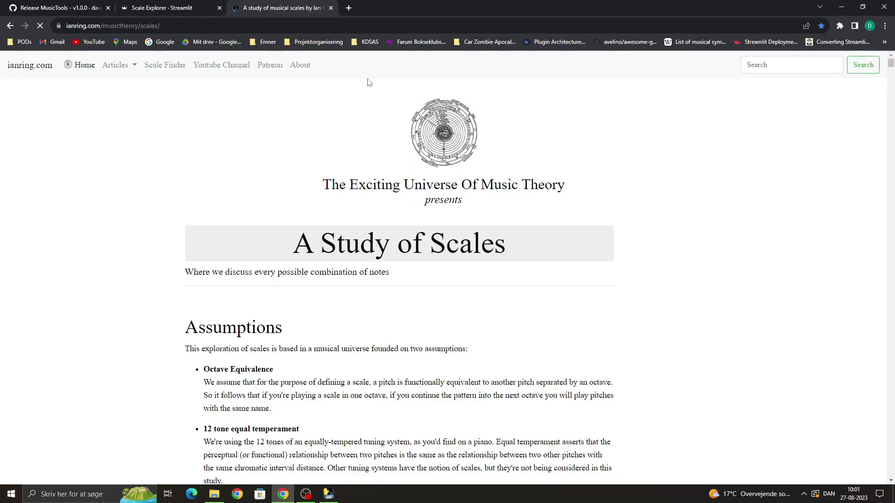
Read how the study represents scales as binary and decimal numbers, down to the "What is a scale?" section
scroll(373, 88, "down", 20)
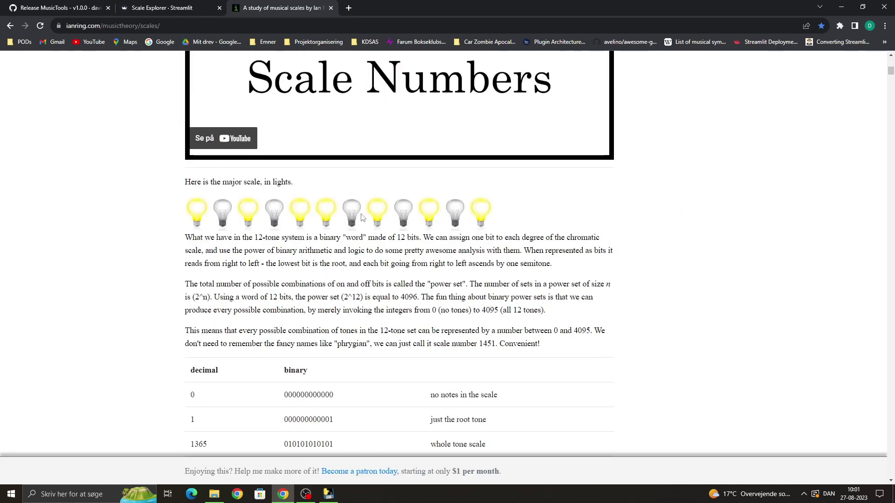
scroll(361, 218, "down", 7)
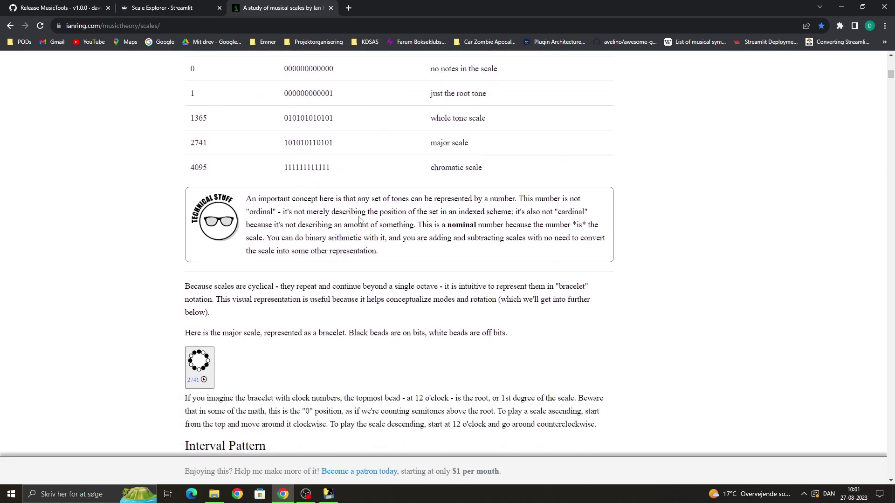
scroll(359, 219, "down", 6)
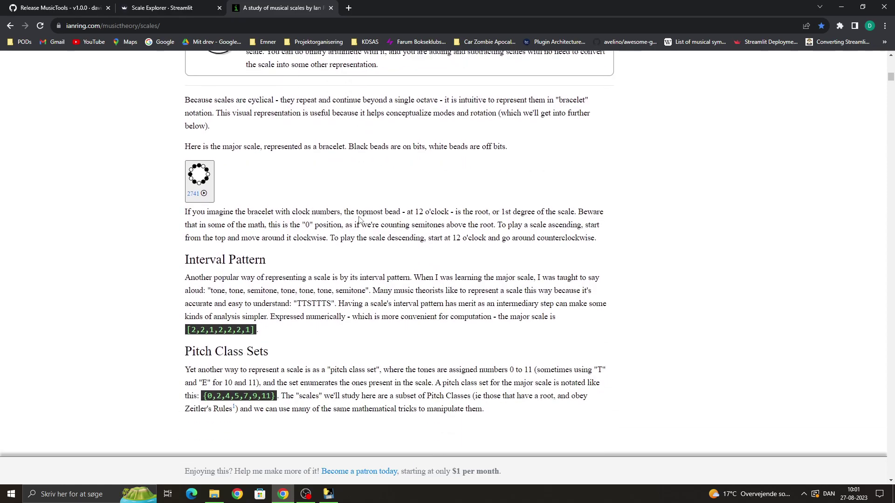
scroll(359, 219, "down", 2)
scroll(360, 215, "down", 4)
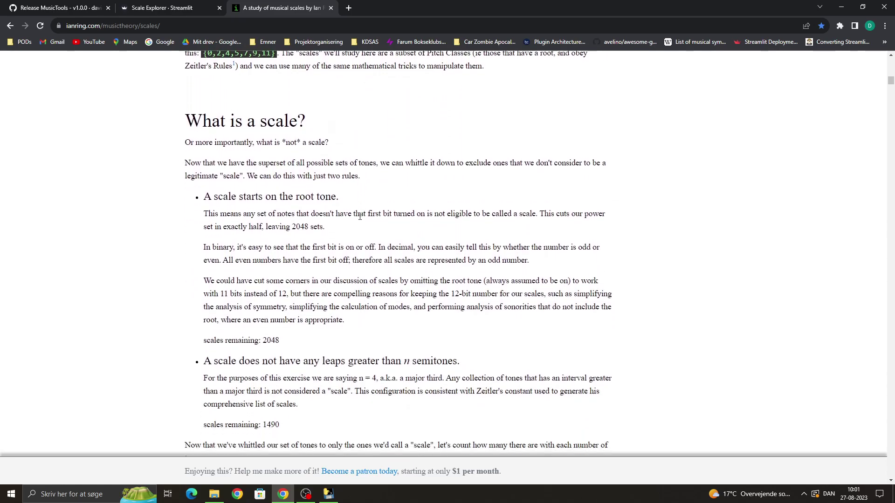
Return to Scale Explorer with the sidebar shown, and replace C# with C and D with D# in the scale, adding F
left_click(165, 7)
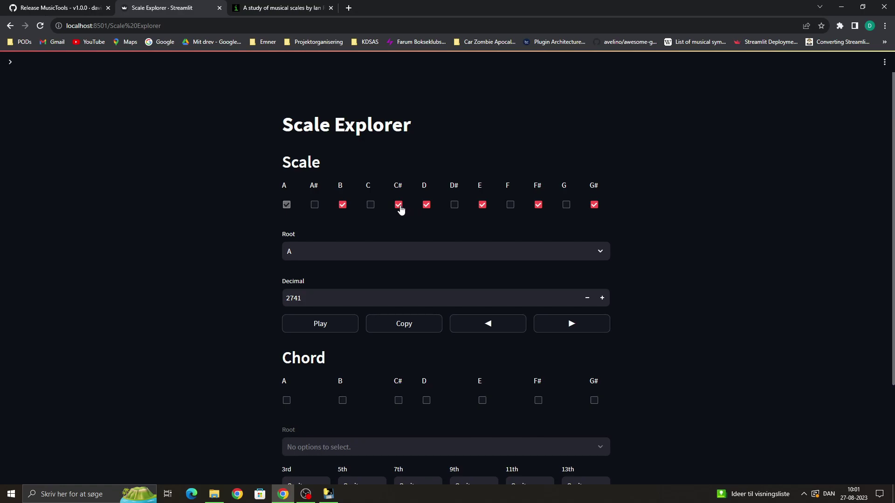
left_click(10, 62)
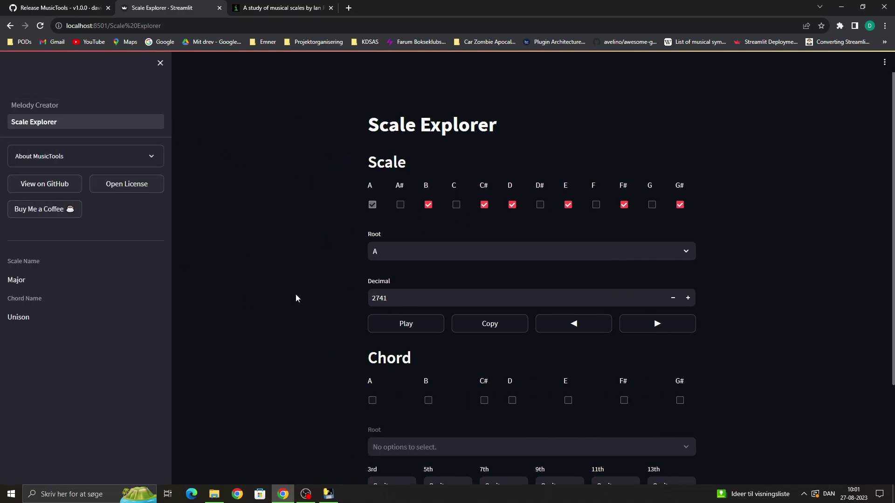
left_click(484, 205)
left_click(456, 205)
left_click(512, 205)
left_click(540, 204)
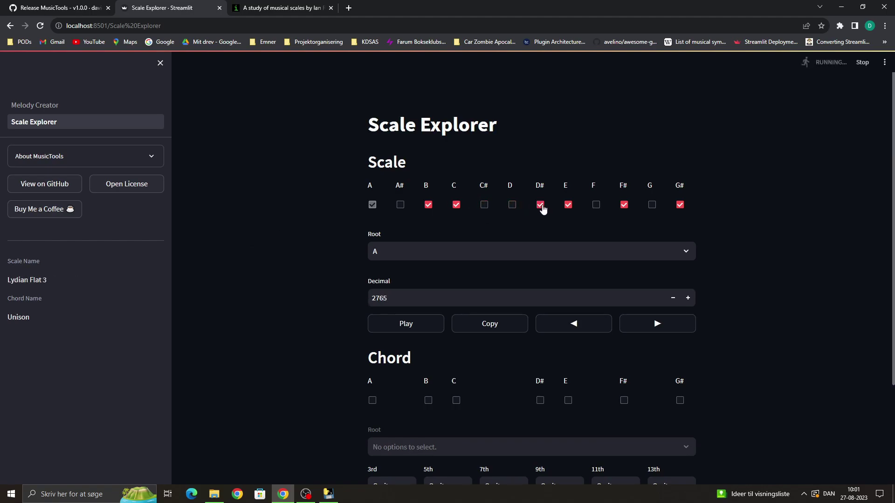
left_click(596, 205)
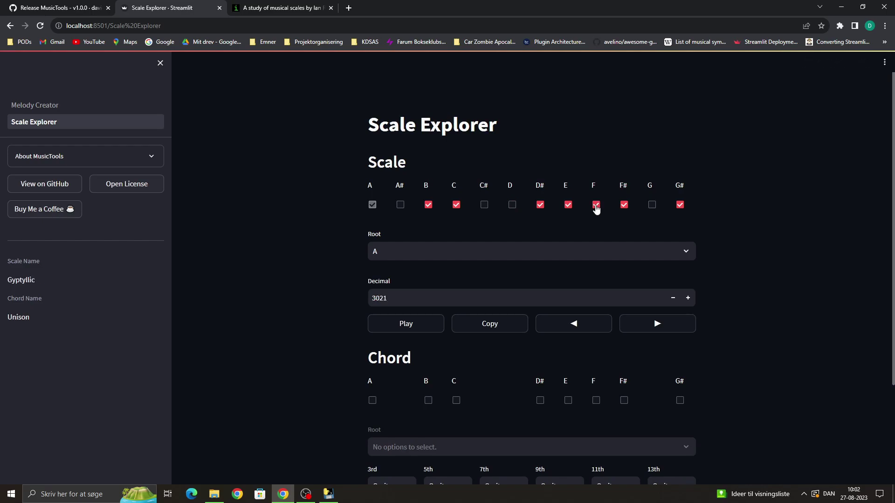
Highlight the scale name shown in the sidebar and copy the current scale to the clipboard
left_click_drag(93, 282, 6, 284)
scroll(440, 283, "down", 1)
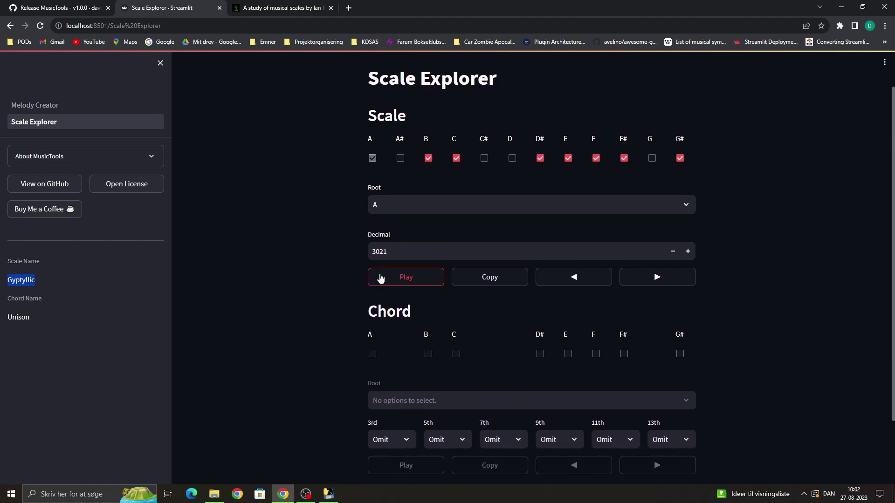
left_click(498, 279)
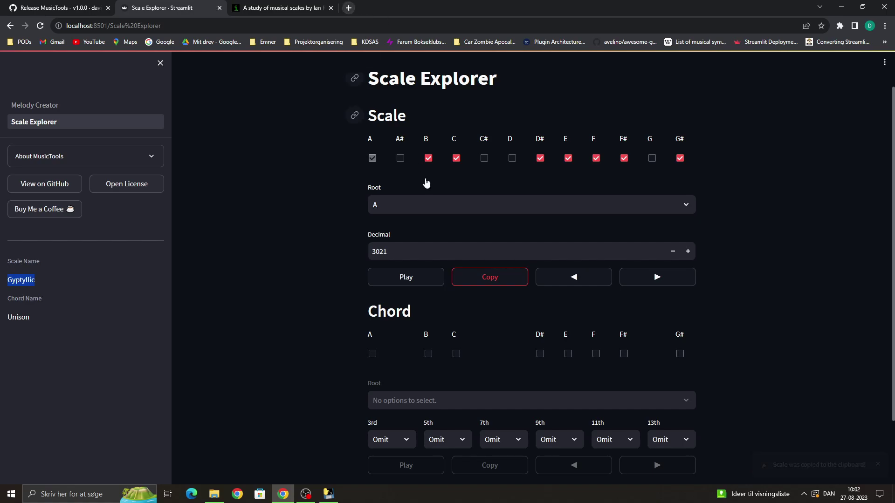
Select the number in the scale's Decimal field
scroll(418, 163, "up", 1)
double_click(421, 297)
left_click(298, 296)
key("Tab")
left_click(244, 287)
double_click(434, 295)
left_click(277, 306)
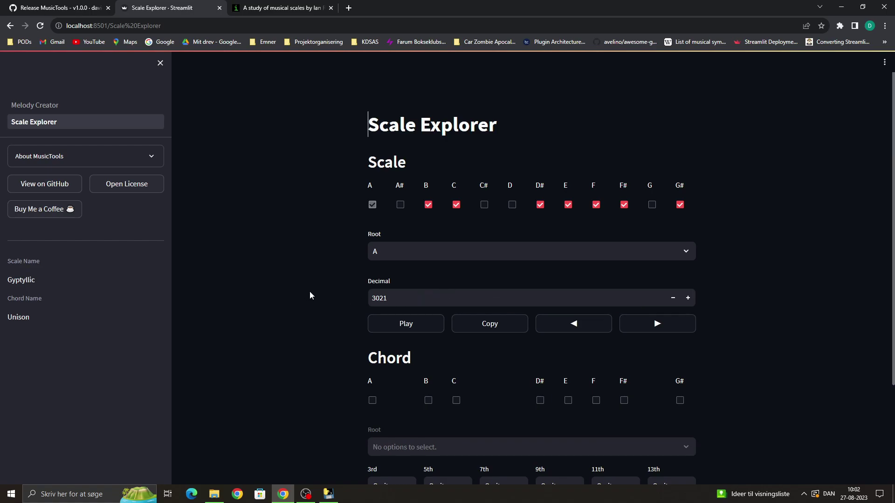
left_click(393, 298)
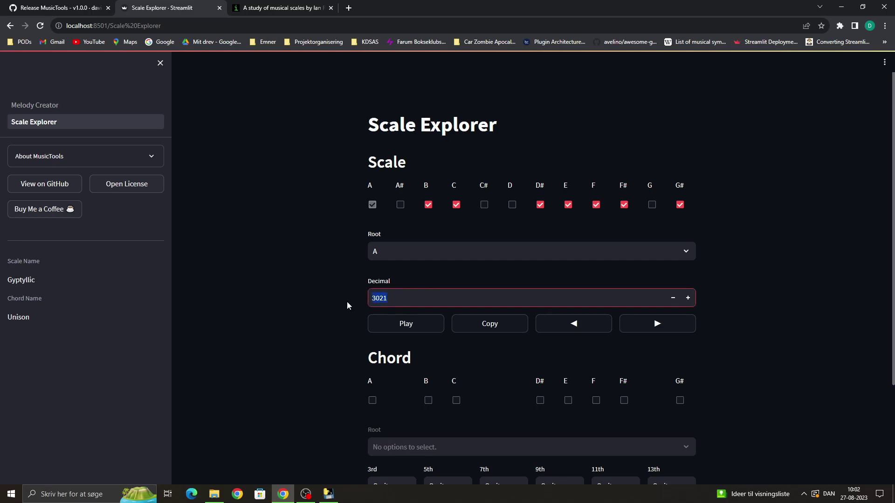
left_click(407, 302)
key("ctrl+a")
left_click(339, 303)
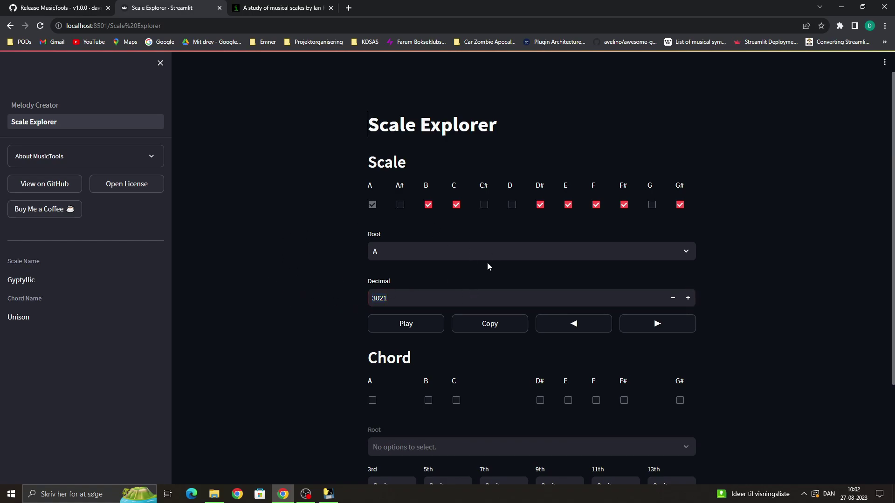
left_click(424, 294)
key("ctrl+a")
left_click(320, 298)
left_click(455, 295)
key("ctrl+a")
left_click(228, 289)
left_click_drag(422, 296, 240, 291)
left_click(240, 291)
left_click_drag(468, 304, 316, 295)
left_click(288, 297)
Increase the scale's Decimal value one at a time to 3059, checking the scale name along the way
scroll(578, 161, "down", 1)
left_click(688, 251)
left_click(688, 252)
left_click(688, 251)
left_click(688, 252)
left_click(687, 252)
left_click(688, 251)
left_click(688, 252)
left_click(688, 252)
left_click(688, 251)
left_click(688, 251)
left_click(688, 252)
left_click(688, 252)
left_click(687, 252)
left_click(688, 252)
left_click(688, 251)
left_click(688, 252)
left_click(688, 252)
left_click(688, 251)
left_click(688, 252)
left_click(688, 252)
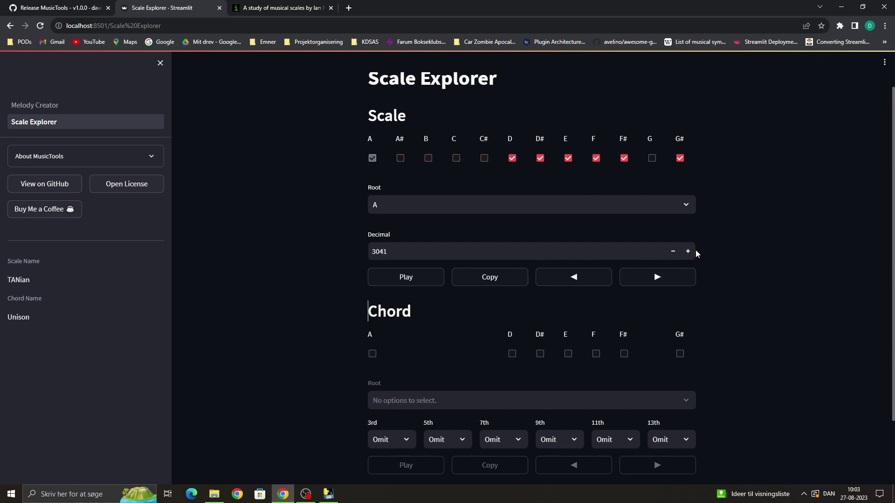
left_click(688, 251)
left_click(688, 252)
left_click(688, 251)
left_click(688, 251)
left_click(693, 255)
left_click(693, 255)
left_click(693, 255)
left_click(694, 255)
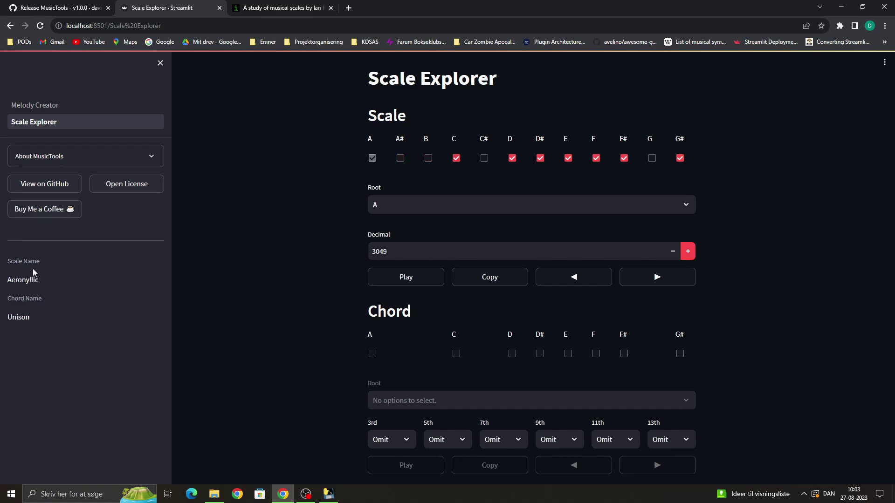
left_click(686, 253)
left_click(686, 252)
left_click(686, 252)
left_click(686, 252)
left_click(686, 252)
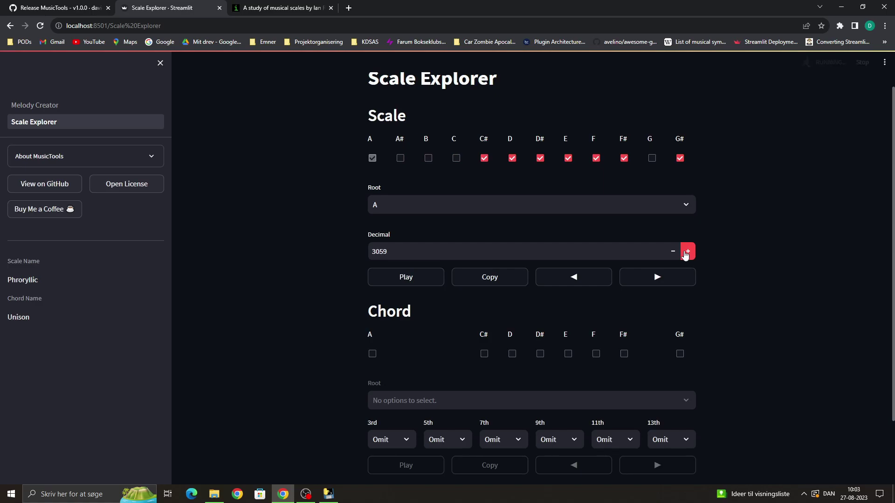
Set the scale's Decimal value to 2741, highlight the resulting scale name and play the scale
double_click(401, 245)
type("2741")
key("Return")
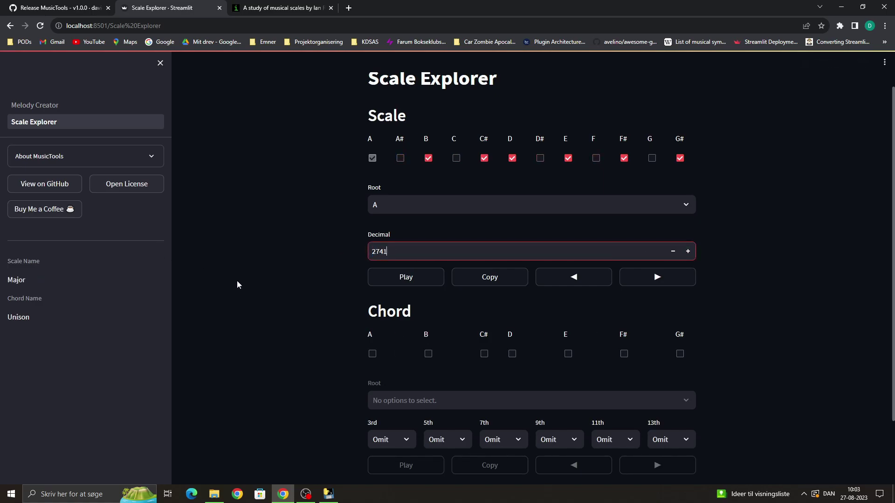
left_click_drag(75, 273, 8, 280)
left_click(268, 282)
left_click(399, 277)
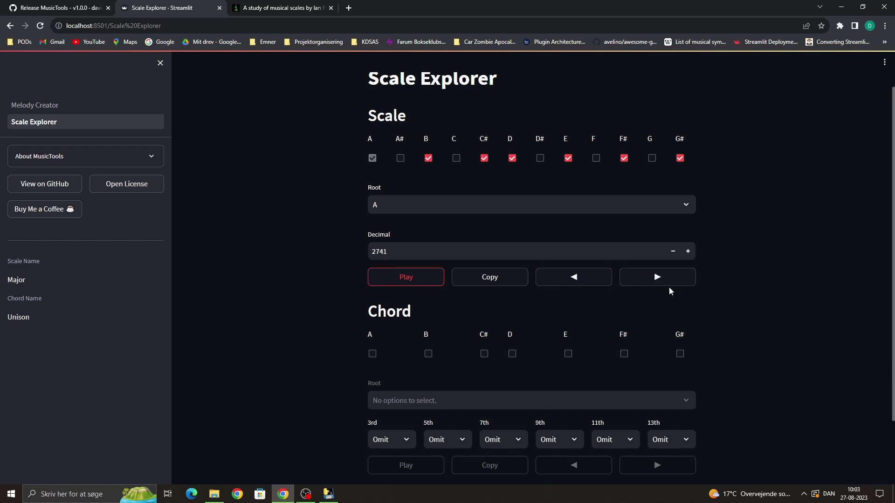
Highlight the scale name and cycle the scale forward through its modes until it is back at Major
double_click(18, 280)
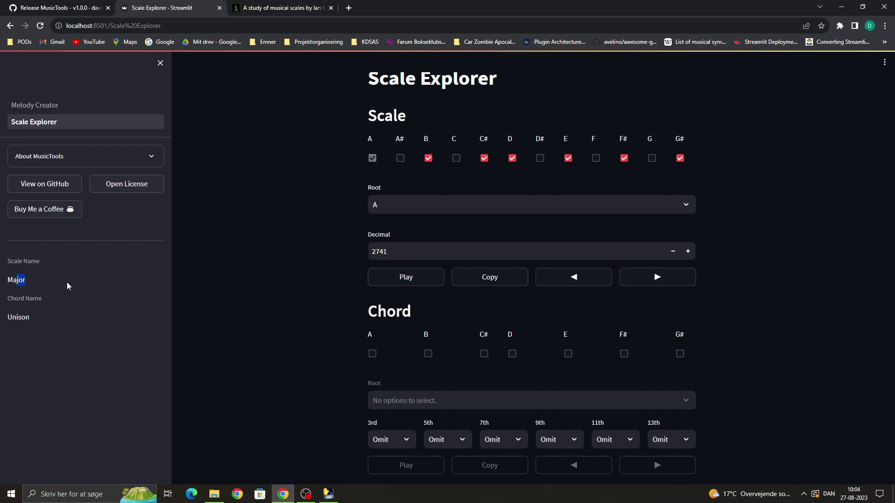
left_click(690, 294)
left_click(653, 277)
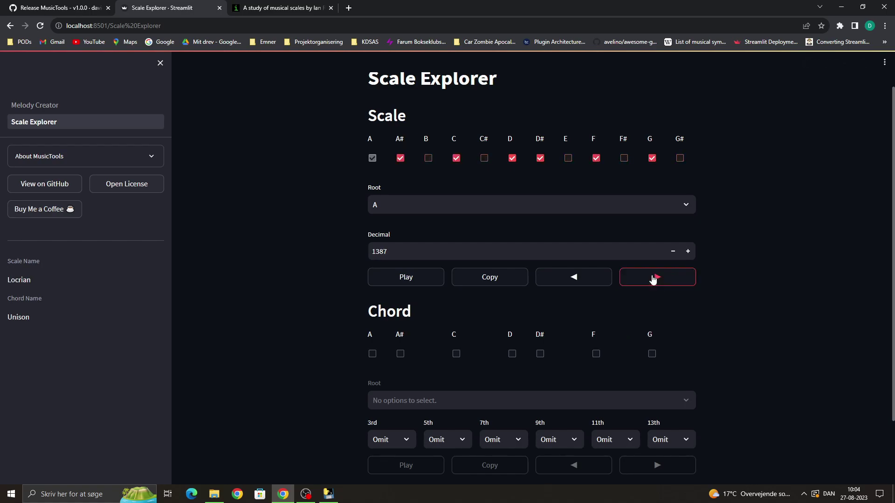
left_click(653, 278)
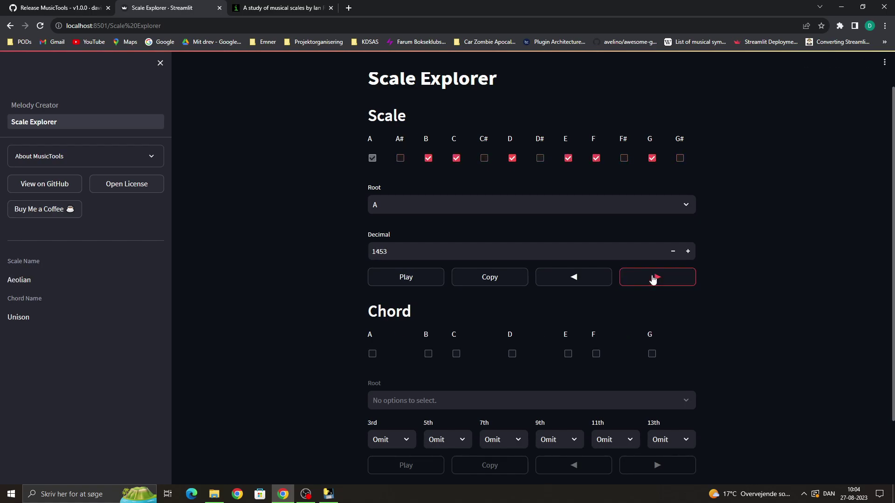
left_click(653, 277)
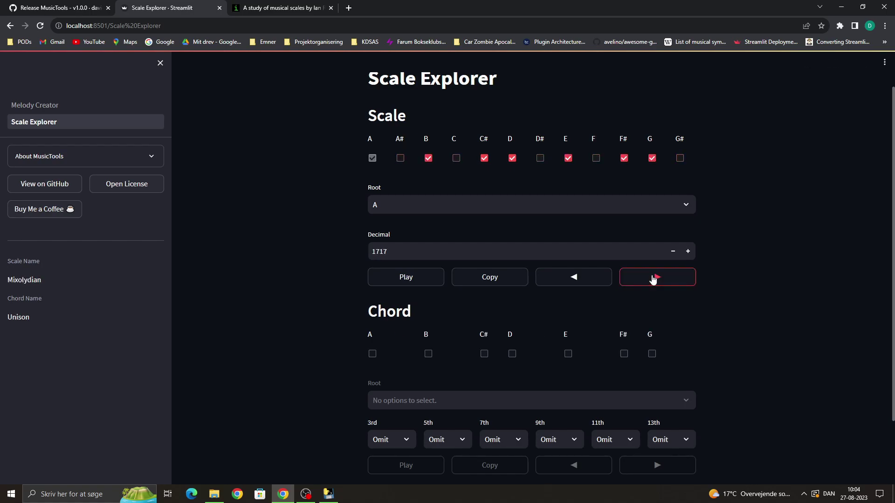
left_click(652, 278)
left_click(653, 277)
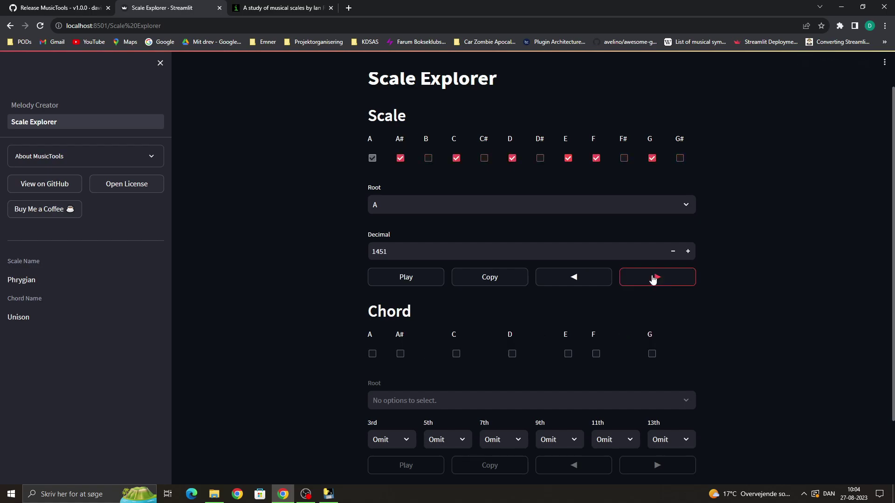
left_click(653, 278)
left_click(654, 278)
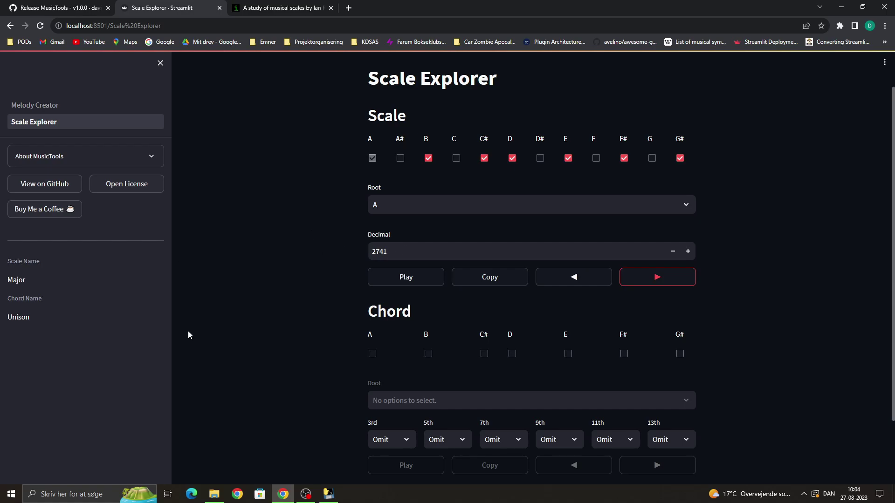
Cycle the scale forward through its modes to Phrygian
left_click(282, 278)
left_click(688, 278)
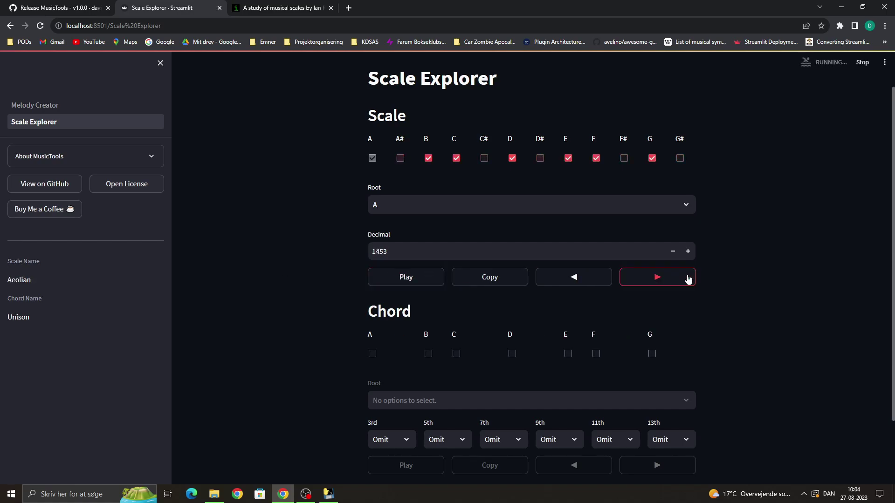
left_click(688, 278)
left_click(688, 279)
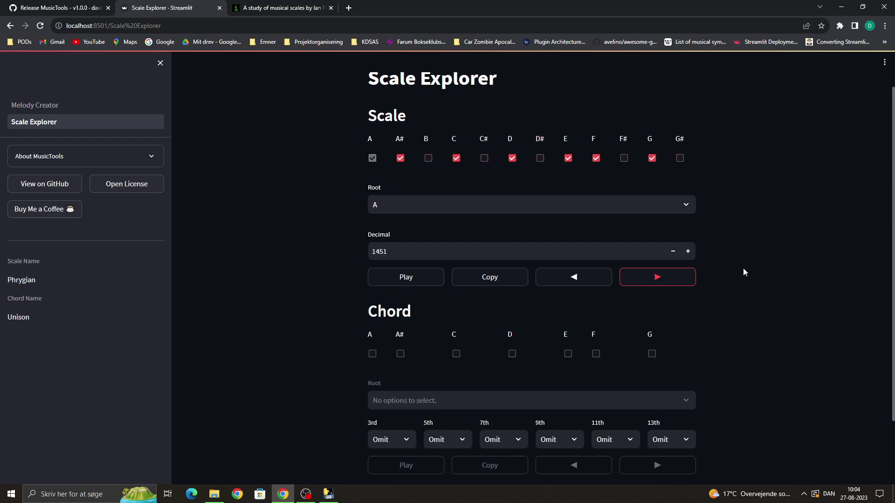
left_click(703, 268)
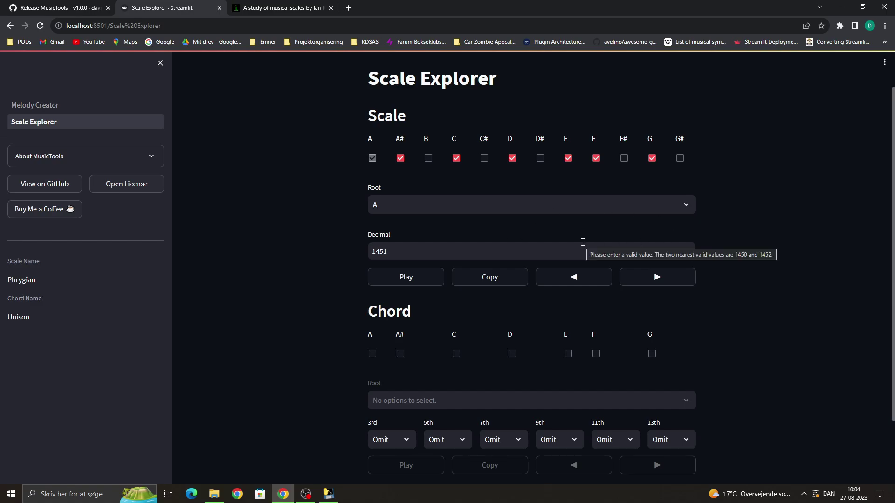
Set the scale's Decimal value back to 2741
scroll(641, 230, "down", 1)
scroll(782, 225, "down", 1)
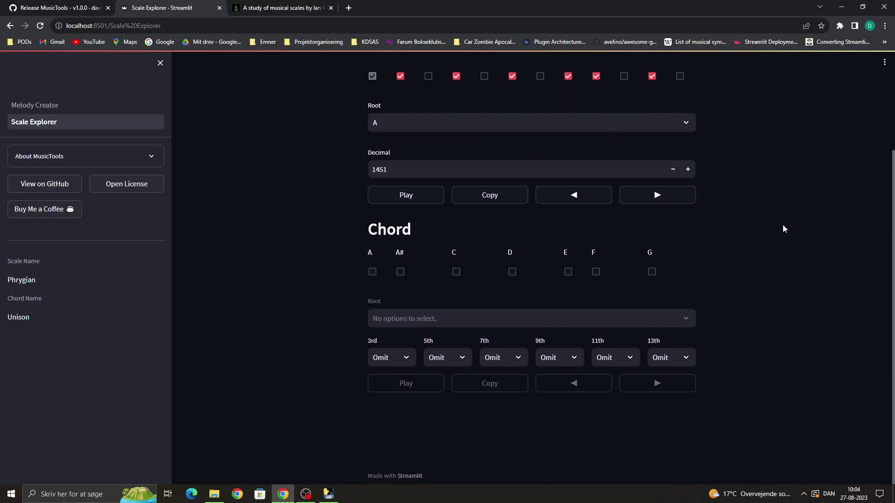
scroll(339, 285, "up", 1)
double_click(417, 220)
type("2741")
key("Return")
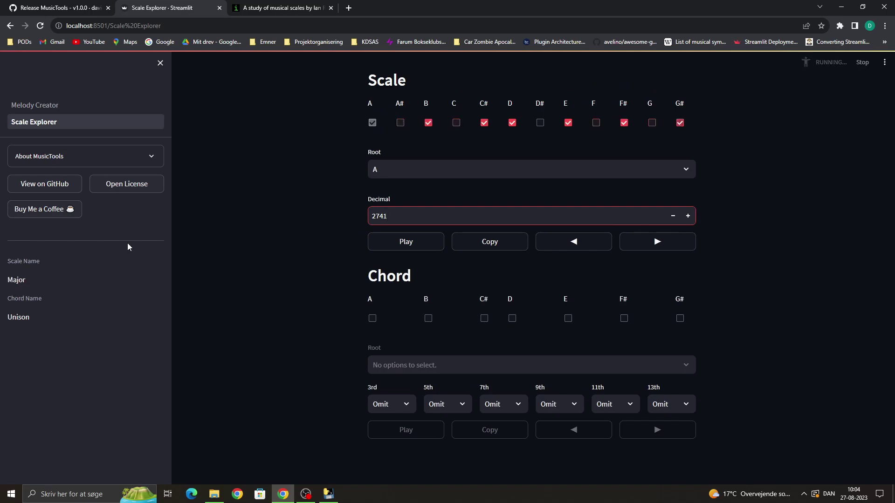
Build a chord from A, C# and E, trying out F# and G# and removing them again
scroll(259, 318, "down", 1)
left_click(372, 273)
left_click(485, 272)
left_click(568, 272)
left_click(624, 271)
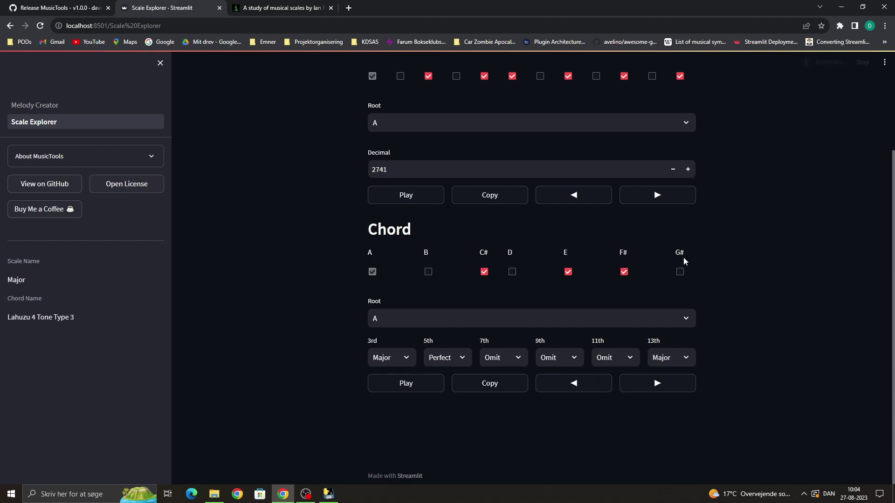
left_click(680, 273)
left_click(679, 272)
left_click(624, 272)
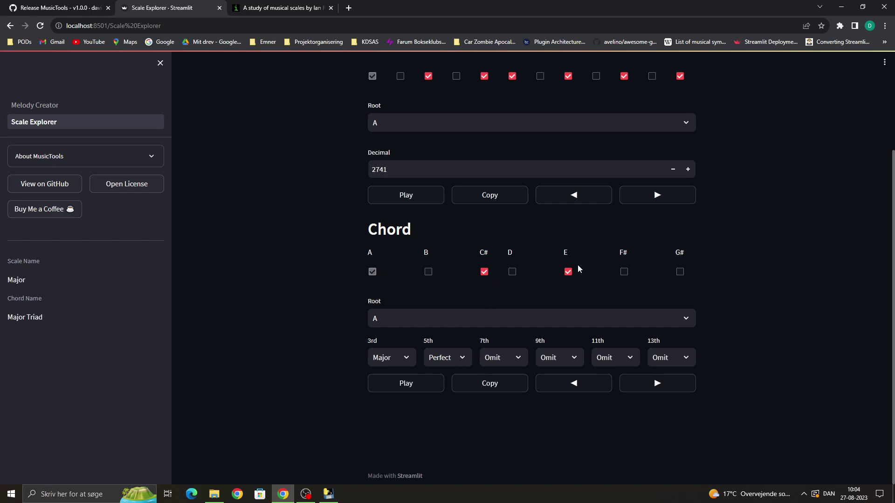
Highlight the chord name shown in the sidebar and play the chord
left_click_drag(43, 319, 7, 318)
left_click(70, 320)
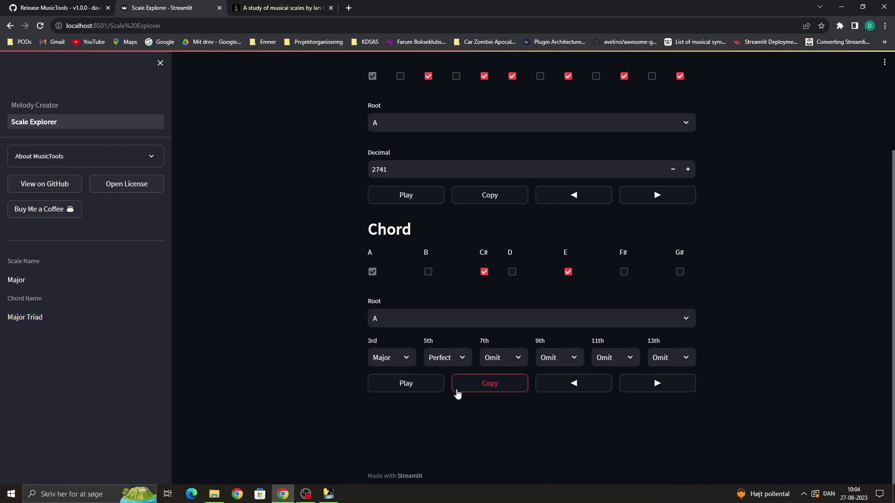
left_click(422, 387)
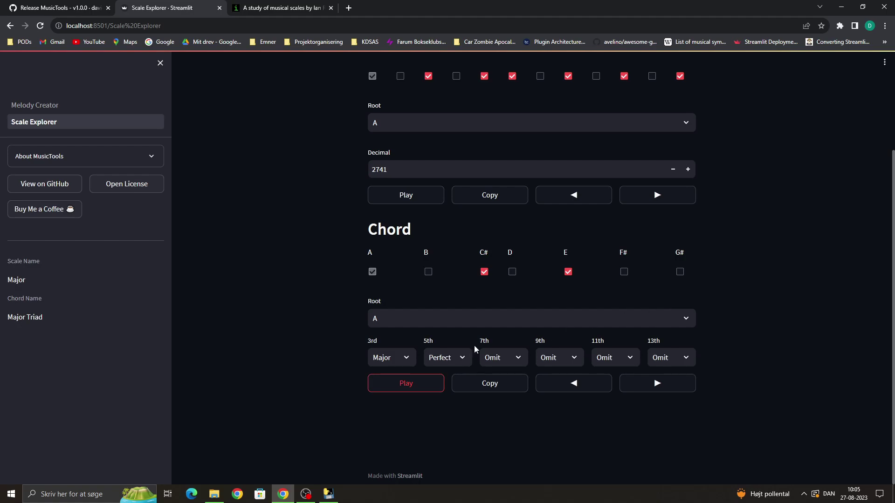
Examine the options offered for the chord's 3rd and 5th intervals and highlight their labels
left_click(401, 358)
left_click(445, 358)
left_click(515, 351)
left_click(431, 357)
left_click(406, 357)
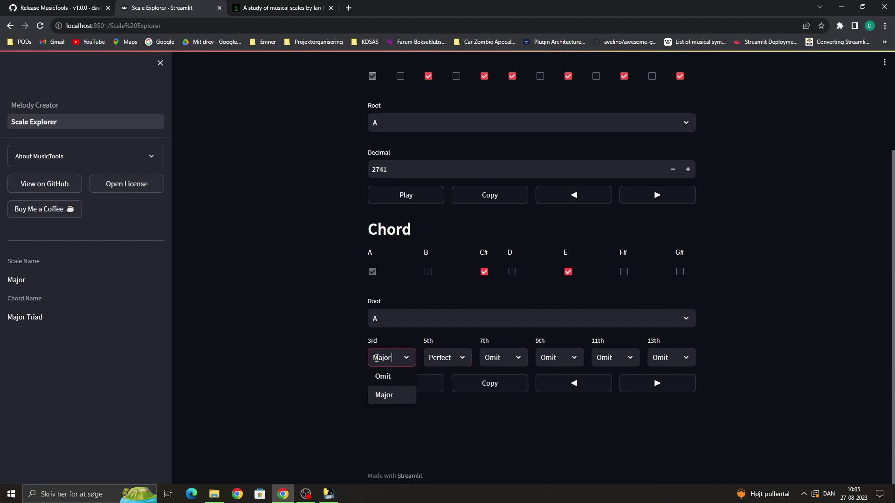
left_click(462, 357)
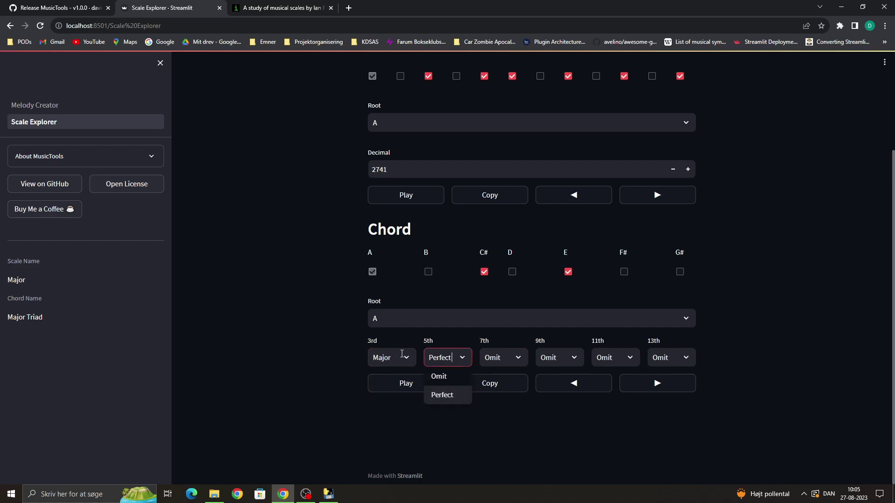
left_click(383, 353)
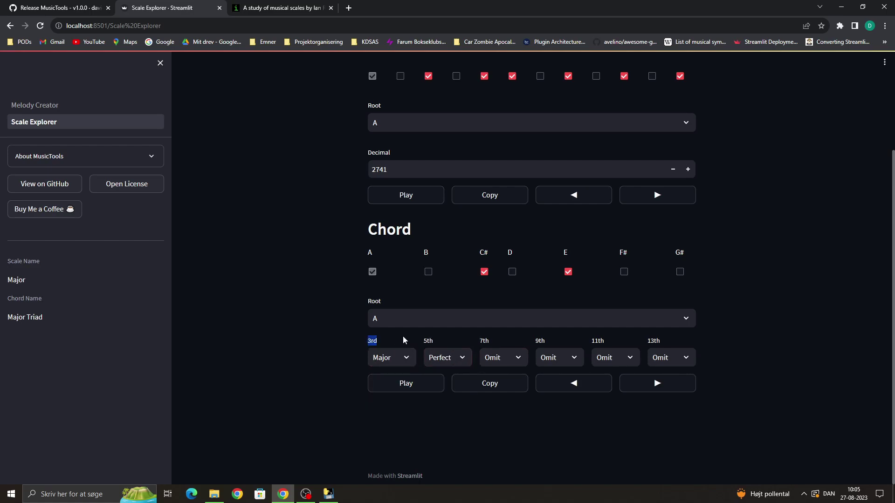
triple_click(461, 337)
left_click(460, 337)
left_click(449, 340)
Set the chord's 7th to Major and highlight the resulting chord name
left_click(503, 362)
left_click(502, 395)
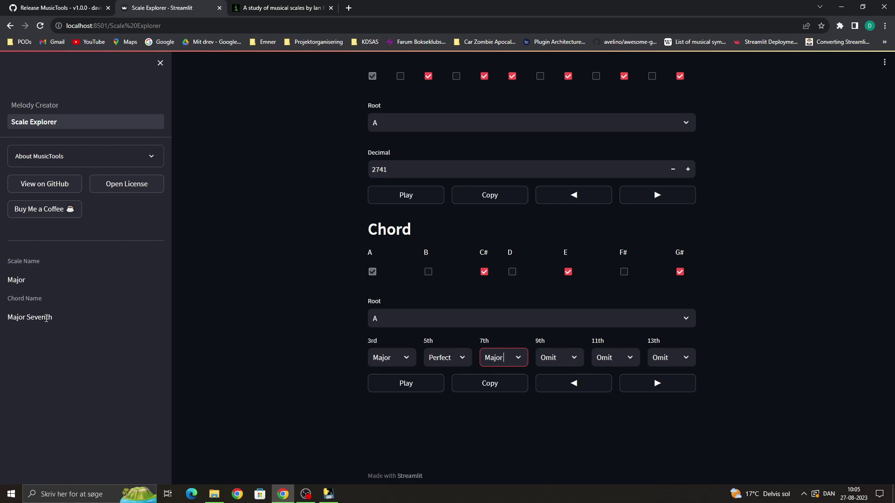
left_click_drag(55, 321, 8, 322)
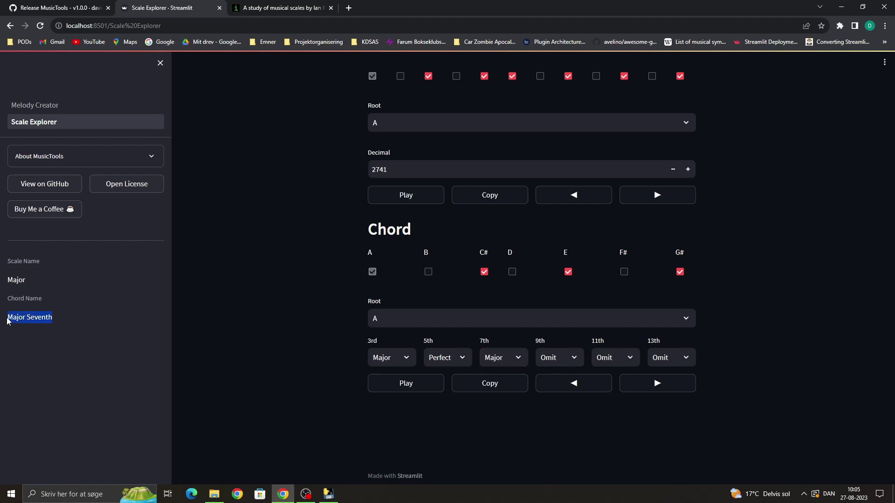
left_click(130, 318)
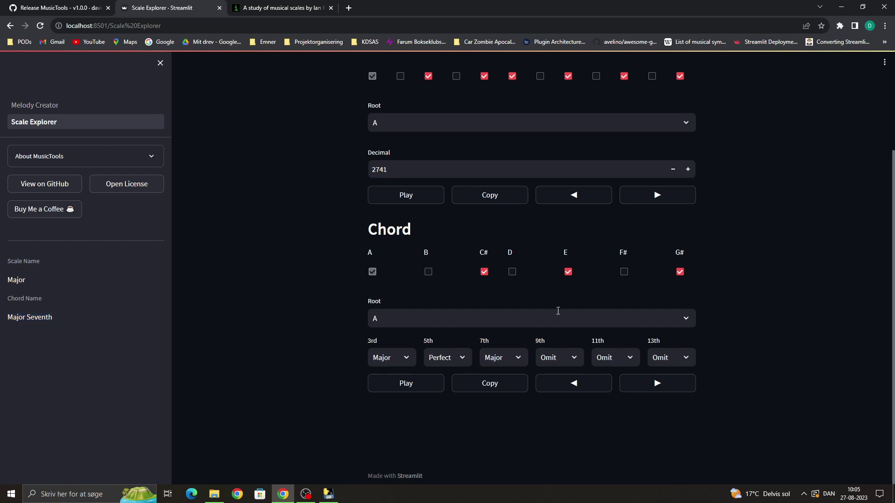
Set the chord's 9th to Major, its 11th to Perfect and its 13th to Major
left_click(579, 355)
left_click(575, 358)
left_click(573, 357)
left_click(569, 395)
left_click(615, 358)
left_click(614, 394)
left_click(671, 358)
left_click(673, 395)
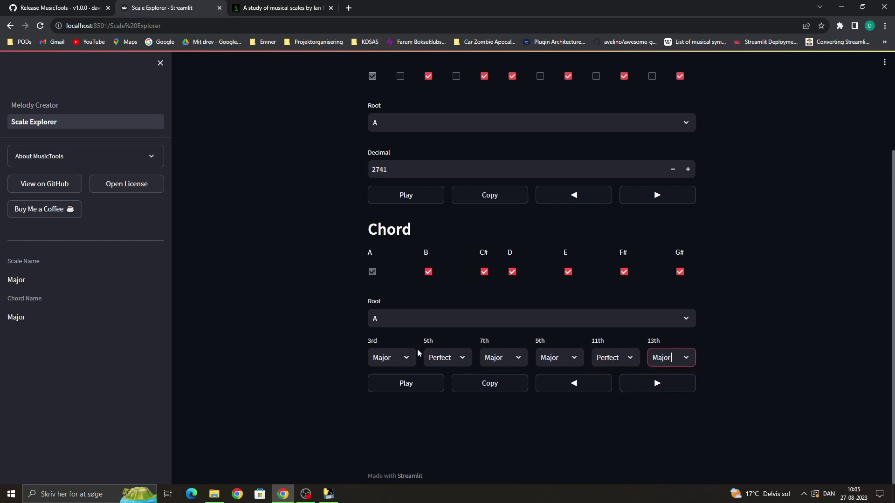
Set the chord's 7th, 9th, 11th and 13th to Omit
left_click(444, 357)
left_click(511, 357)
left_click(513, 376)
left_click(573, 357)
left_click(567, 376)
left_click(615, 358)
left_click(608, 376)
left_click(671, 358)
left_click(668, 377)
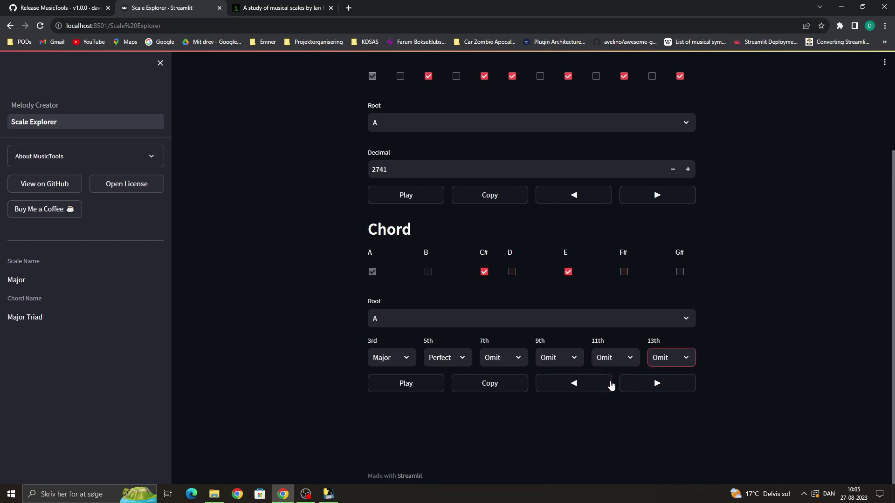
Cycle the chord forward through its inversions to the one rooted on C# and highlight its chord name
left_click(656, 384)
left_click(656, 383)
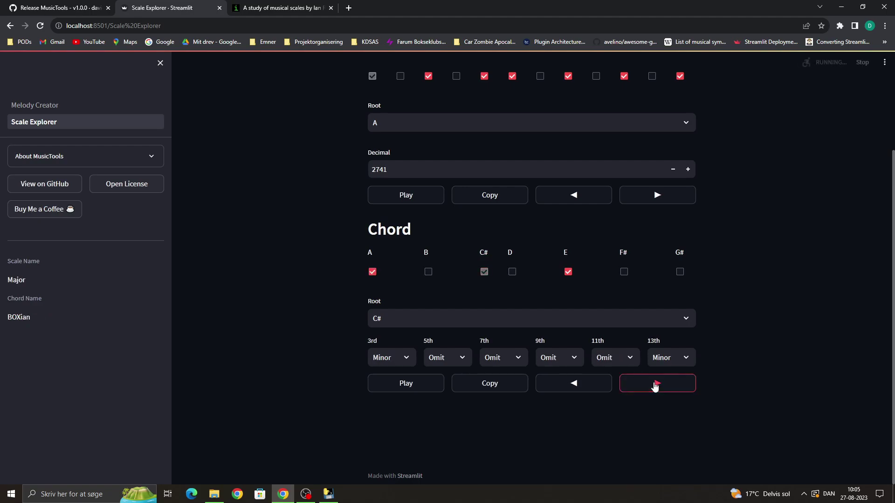
left_click(656, 383)
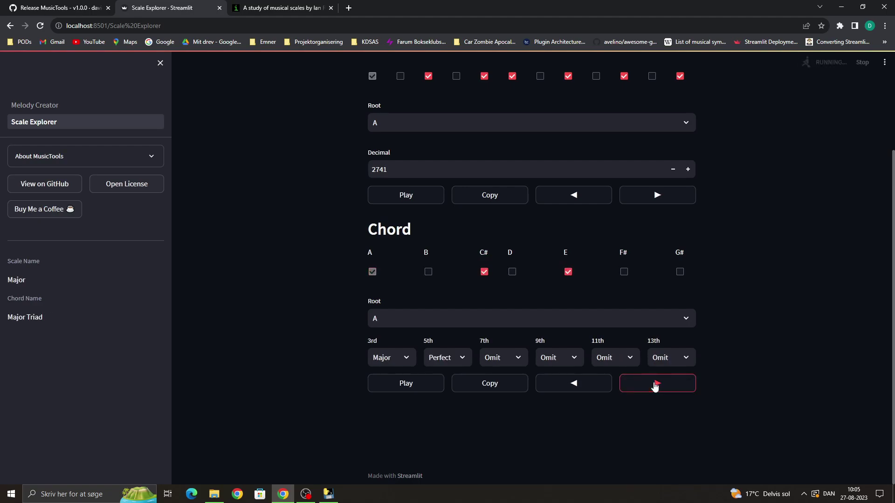
left_click(656, 383)
left_click(656, 384)
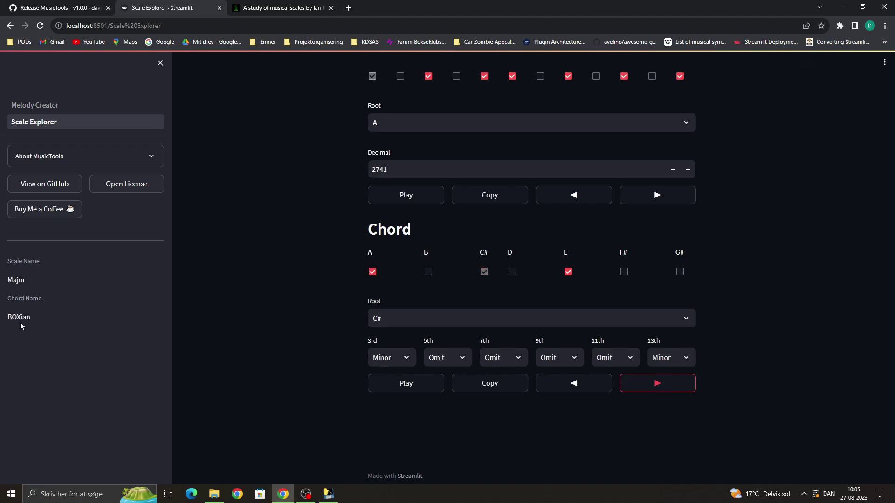
left_click_drag(31, 320, 8, 320)
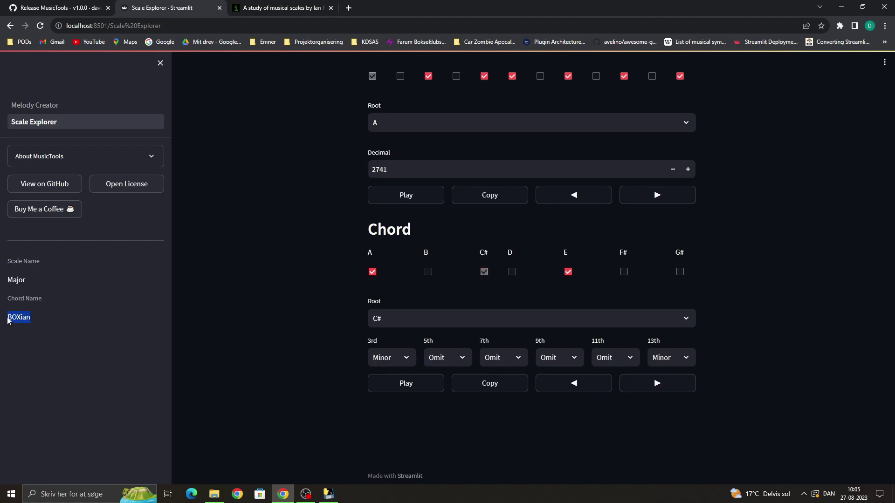
left_click_drag(84, 321, 6, 320)
left_click(289, 265)
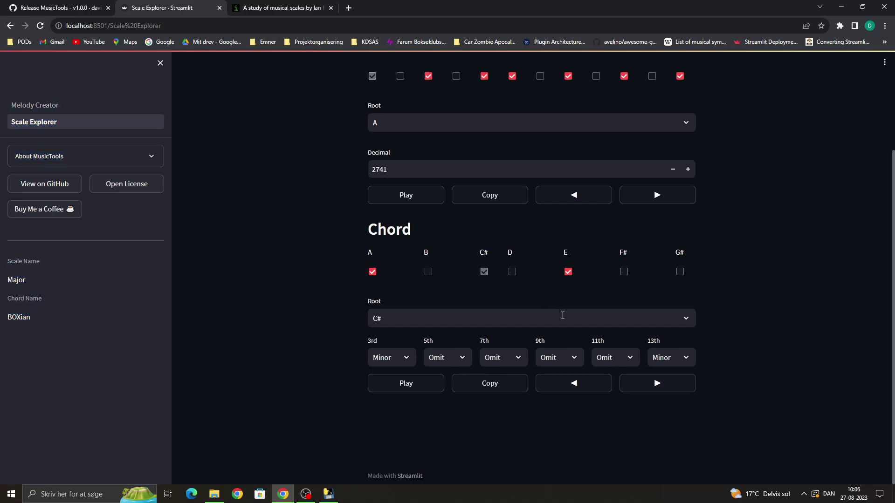
Cycle repeatedly through the chord's inversions, ending on the one rooted on E
left_click(642, 385)
left_click(644, 386)
left_click(643, 387)
left_click(643, 386)
left_click(643, 387)
left_click(643, 387)
left_click(643, 387)
left_click(643, 387)
left_click(644, 385)
left_click(644, 386)
left_click(645, 386)
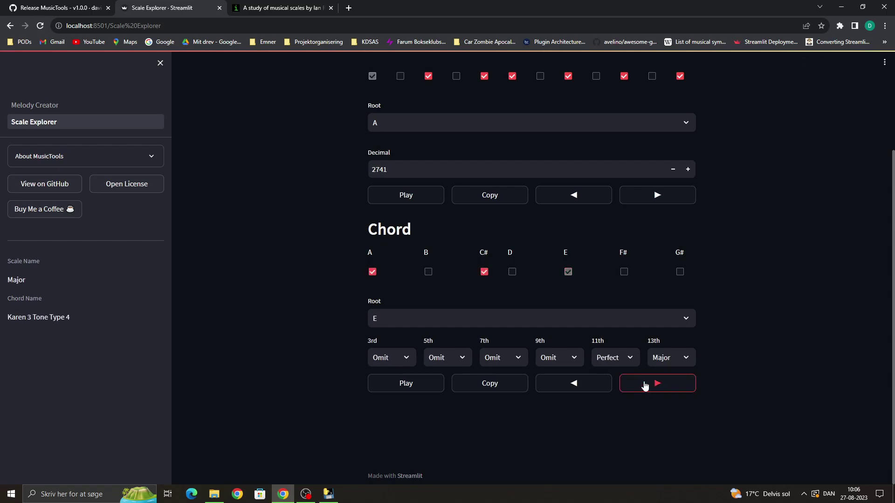
Cycle the chord forward to its inversion rooted on A and copy the chord to the clipboard
left_click(645, 386)
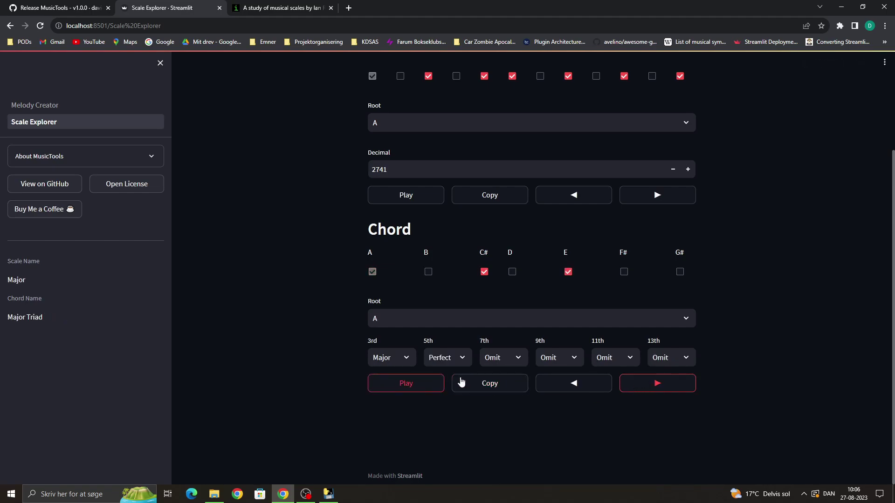
left_click(514, 385)
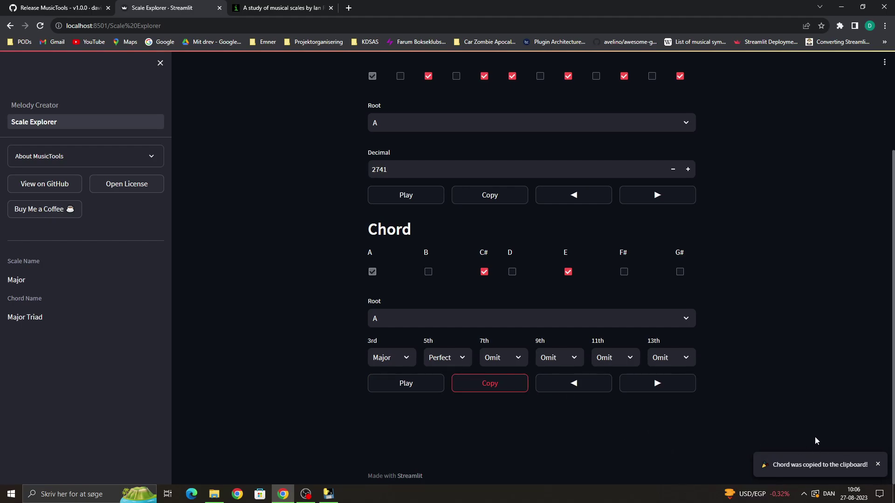
Paste the copied chord code into the address bar of a new browser tab to inspect it, and close that tab
left_click(348, 7)
key("ctrl+v")
key("ctrl+a")
left_click_drag(90, 24, 129, 15)
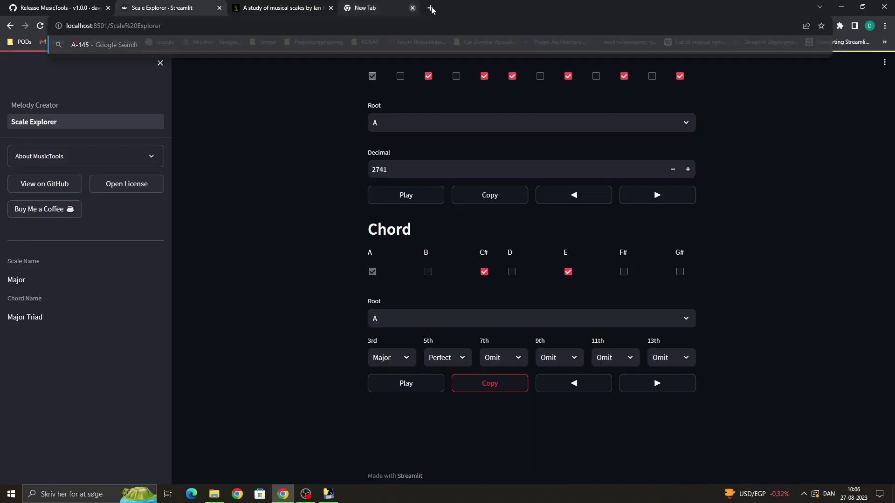
left_click(442, 8)
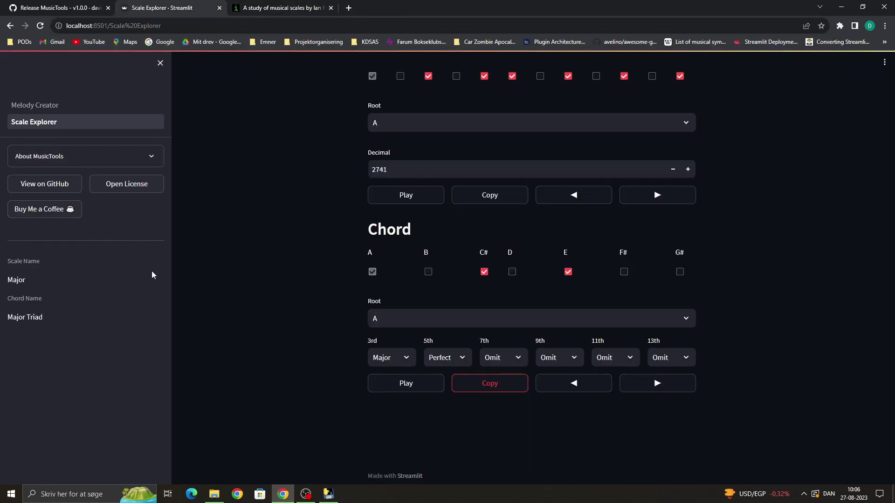
Open Melody Creator and highlight the code in its Scale field to check the copied chord
left_click(34, 106)
left_click_drag(436, 292, 346, 293)
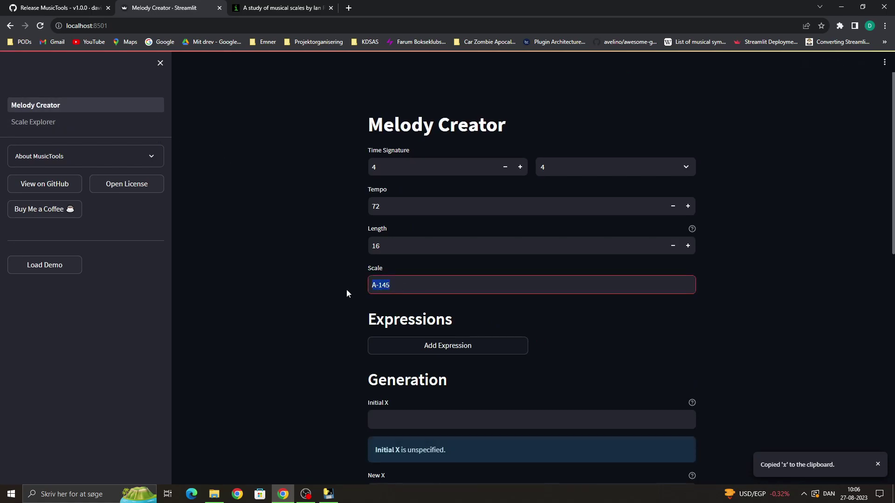
left_click(304, 287)
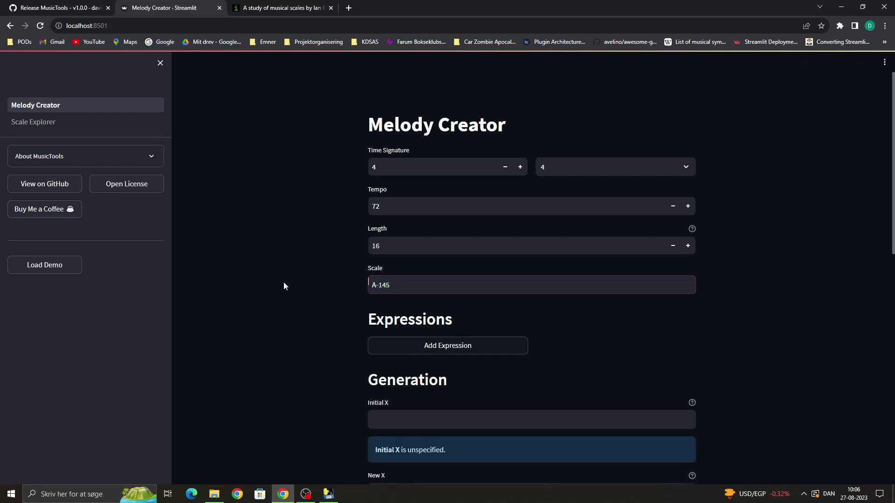
Copy the A Major scale from Scale Explorer and select its code in Melody Creator's Scale field
left_click(65, 122)
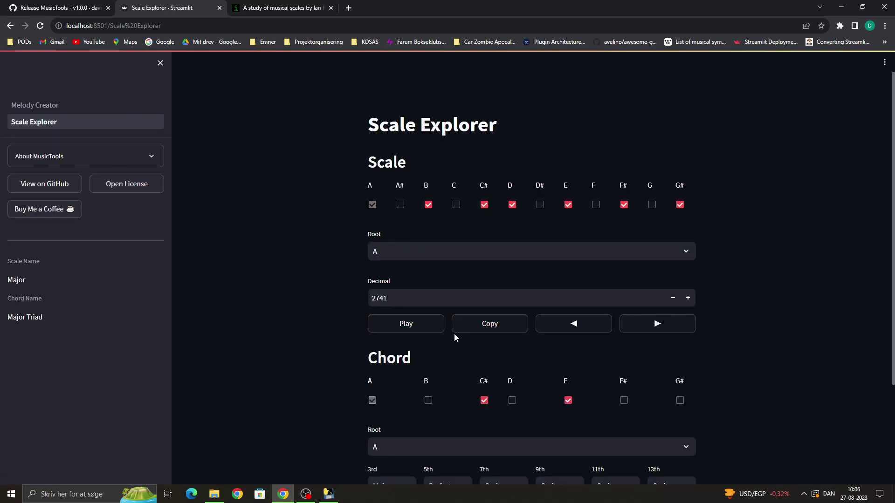
left_click(501, 325)
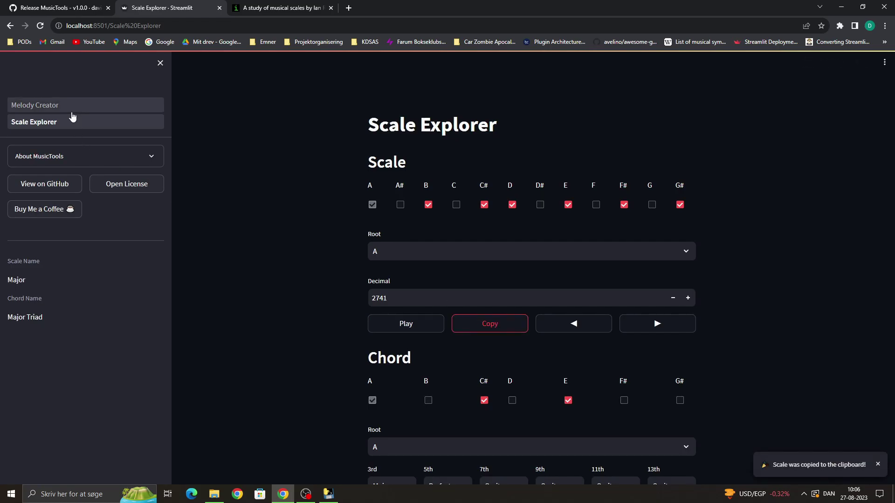
left_click(70, 107)
left_click(416, 284)
key("ctrl+a")
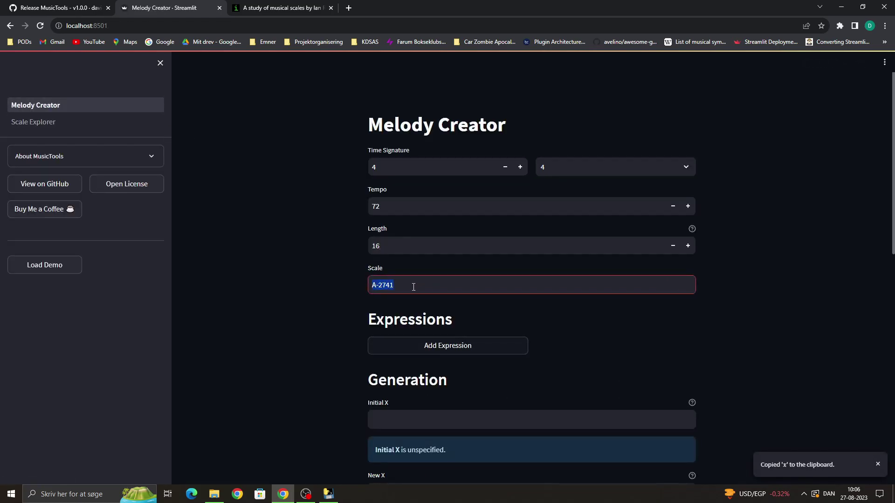
Return to Scale Explorer and look over its scale and chord sections
left_click(74, 121)
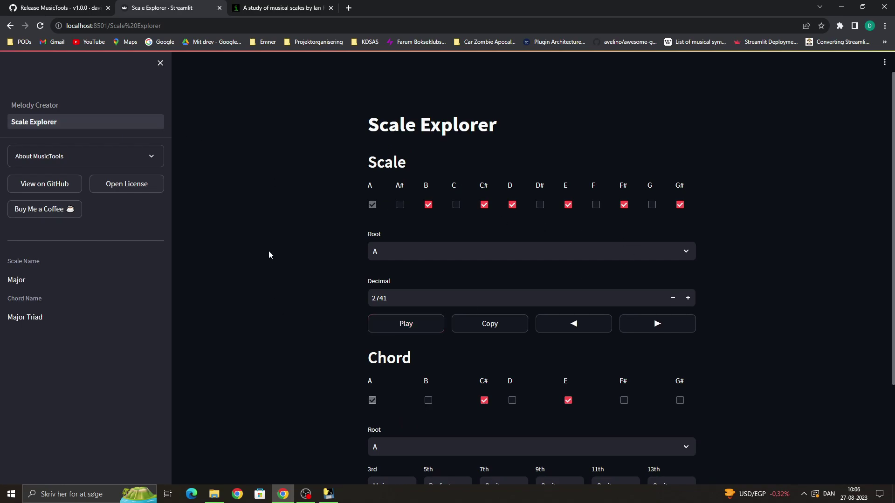
scroll(489, 329, "down", 3)
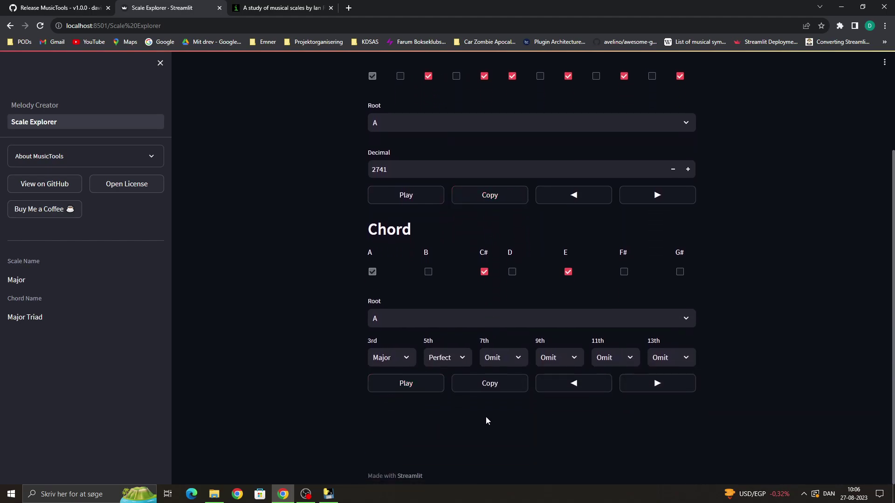
scroll(486, 415, "up", 3)
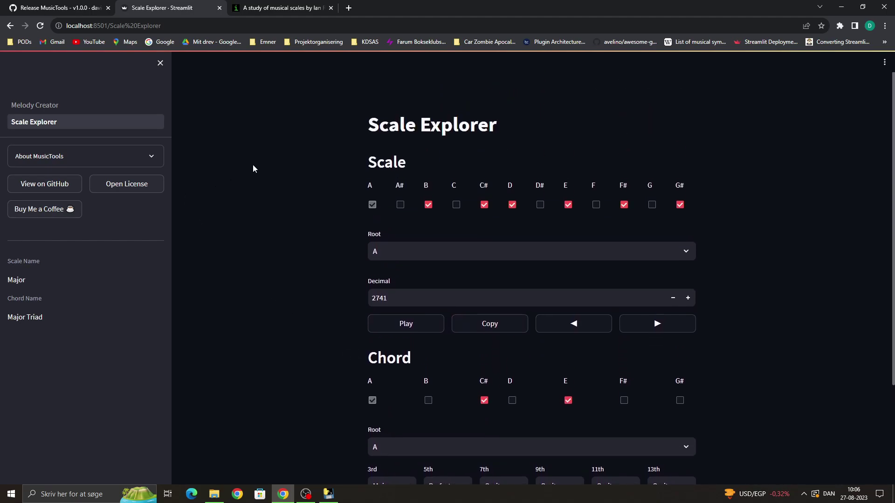
scroll(252, 168, "down", 3)
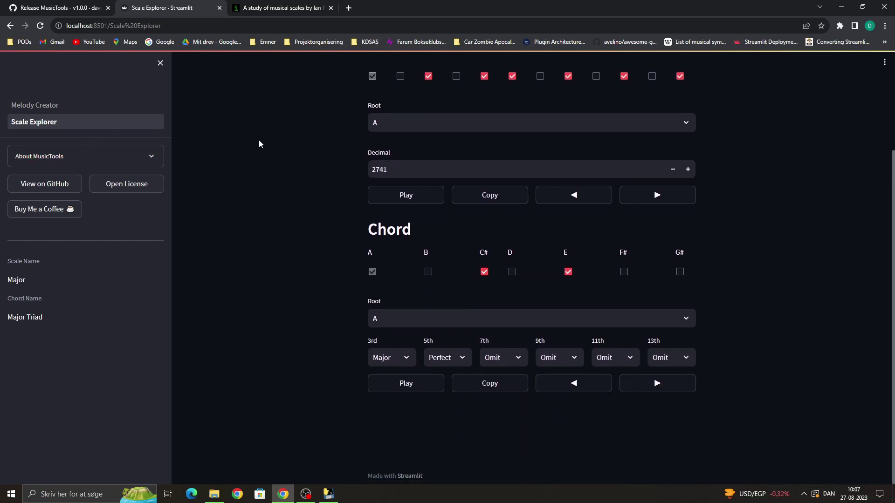
scroll(270, 197, "up", 1)
Open Melody Creator and look over its settings, Expressions and Generation sections
left_click(99, 105)
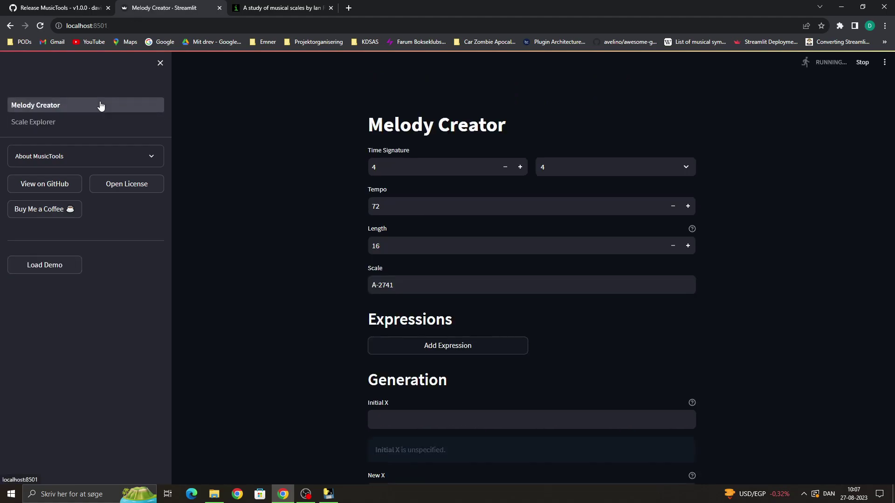
scroll(249, 246, "down", 2)
scroll(249, 246, "up", 2)
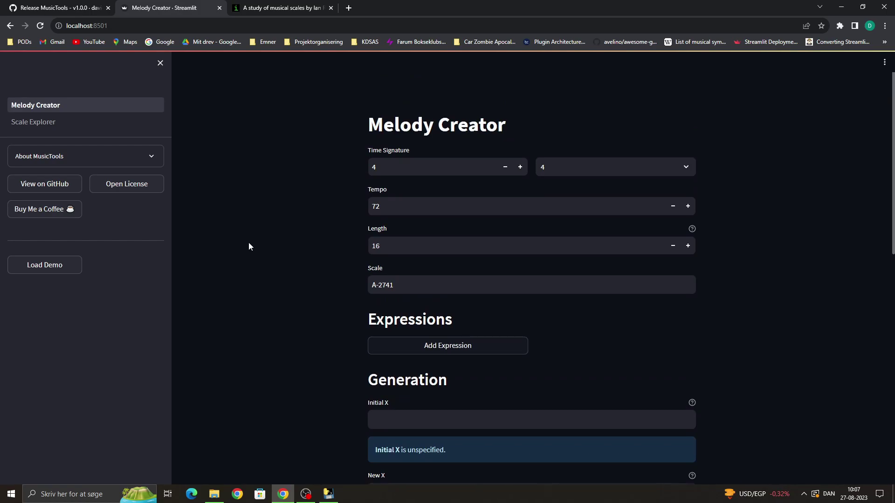
scroll(249, 246, "down", 2)
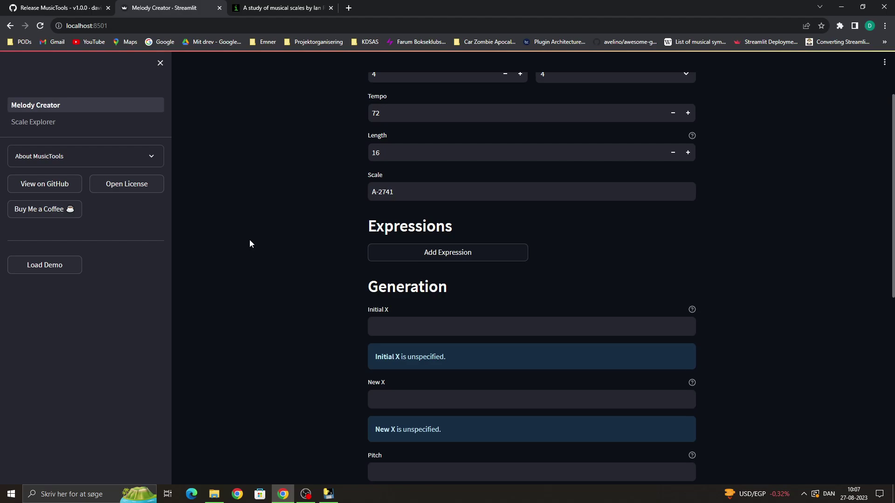
scroll(250, 244, "down", 1)
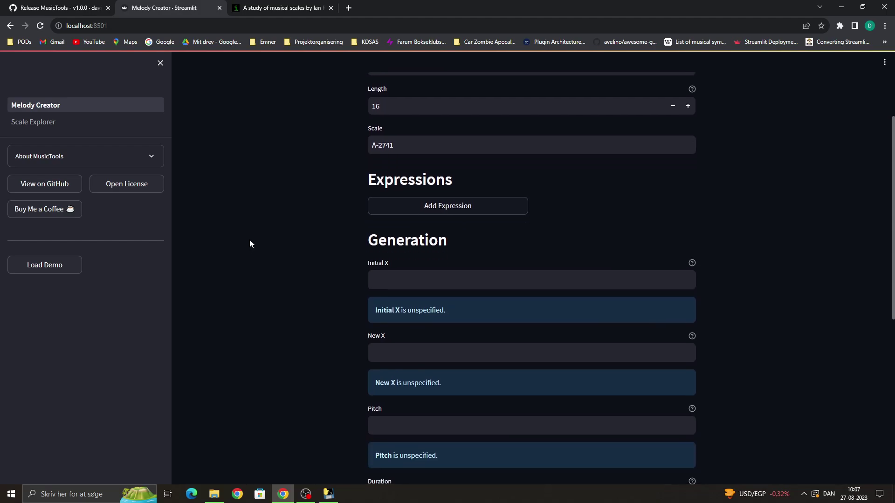
scroll(250, 244, "up", 3)
Examine the numerator and denominator fields of the time signature
left_click(440, 175)
left_click(589, 167)
left_click(387, 195)
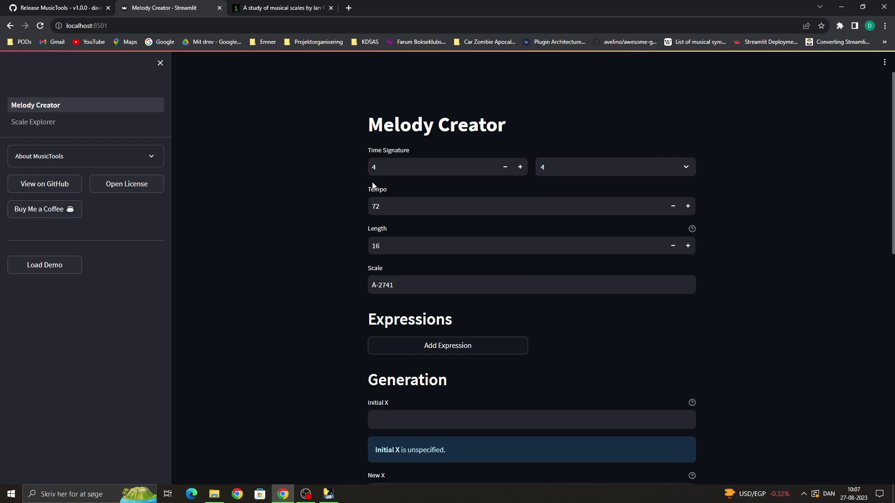
left_click(380, 172)
left_click(601, 165)
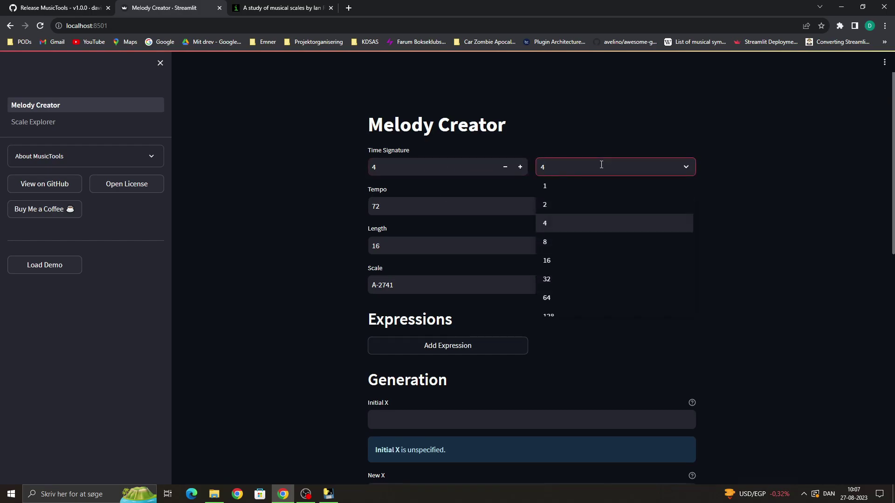
left_click(381, 176)
left_click(602, 165)
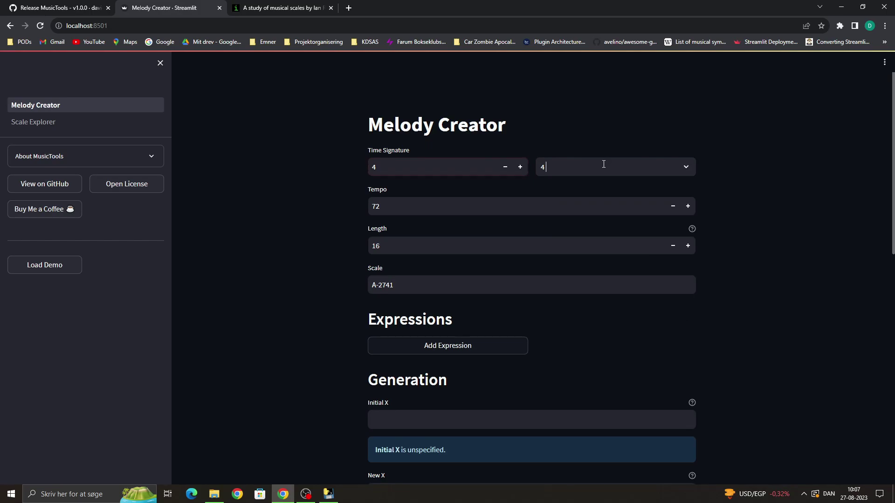
left_click(411, 161)
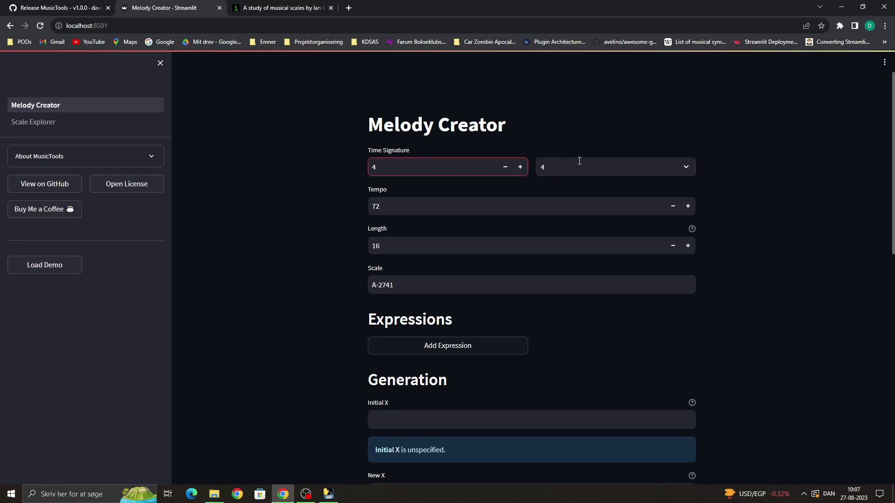
left_click(445, 165)
left_click_drag(445, 165, 331, 167)
left_click(331, 167)
left_click(429, 161)
left_click(607, 161)
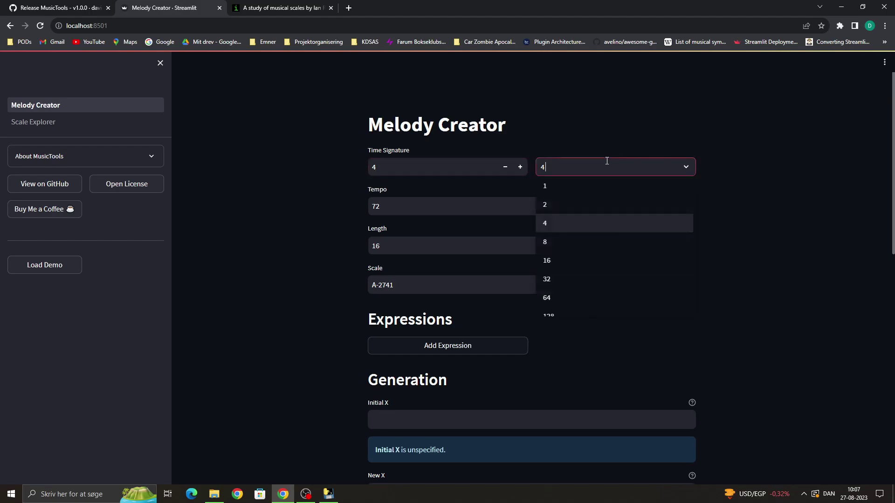
Review the note values offered for the time signature's denominator, down to 128
left_click(378, 167)
left_click(557, 167)
scroll(585, 294, "down", 1)
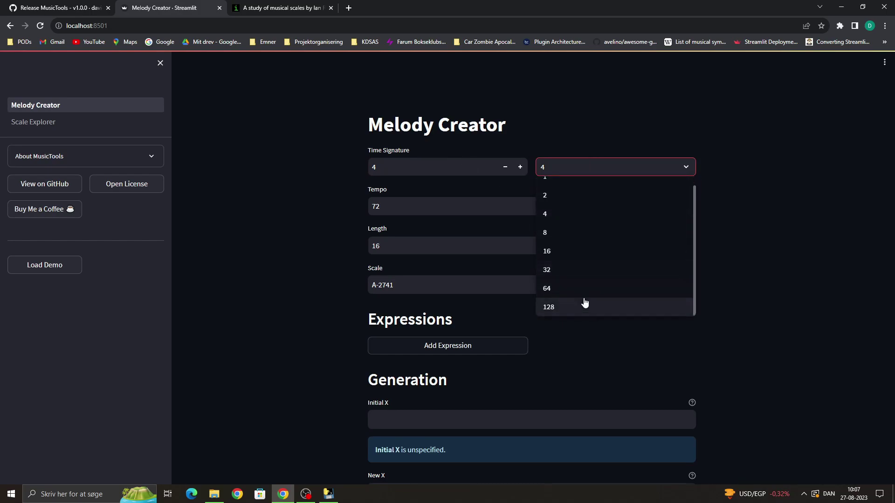
left_click(559, 172)
double_click(413, 166)
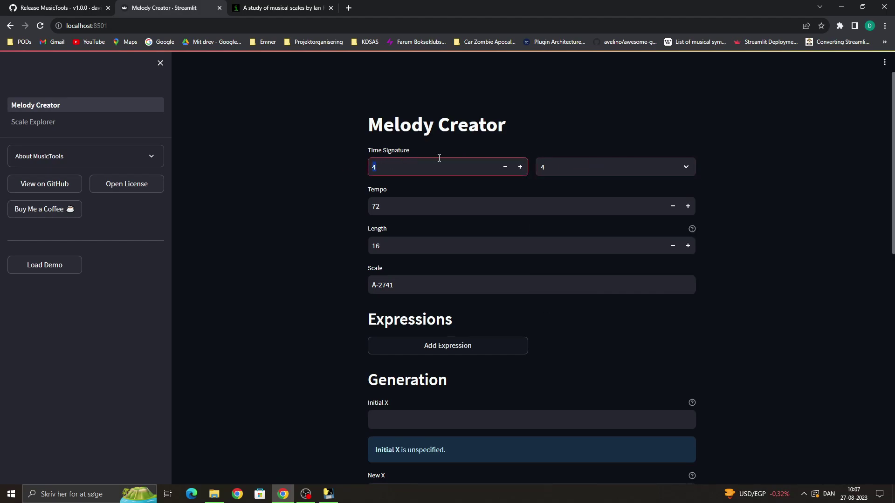
left_click(567, 160)
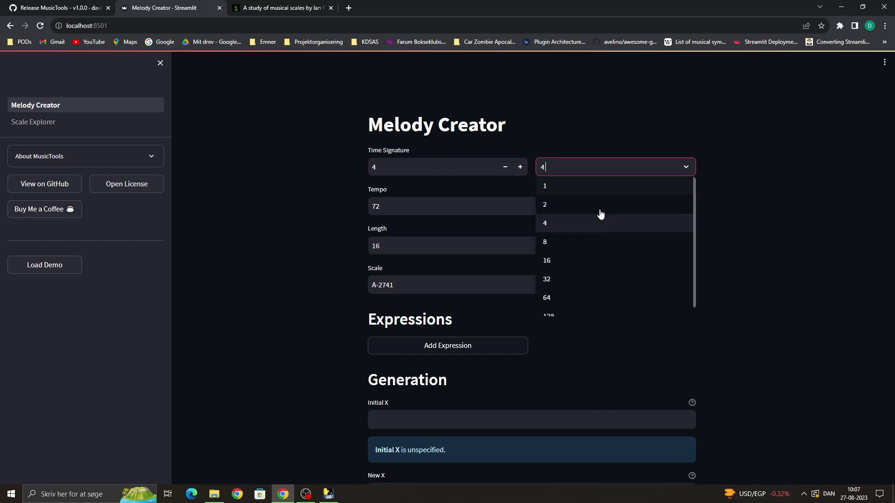
Set the time signature's numerator to 3 and check the denominator's options without changing them
left_click(386, 166)
key("BackSpace")
type("3")
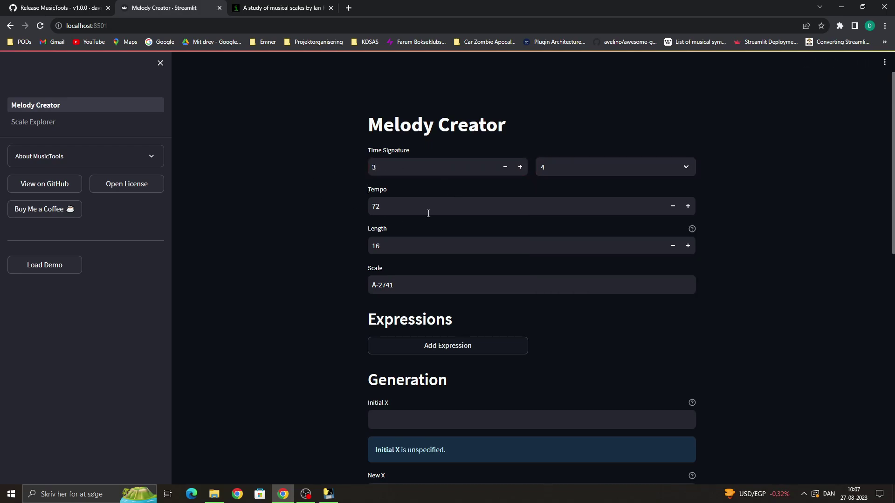
left_click(424, 165)
left_click(555, 164)
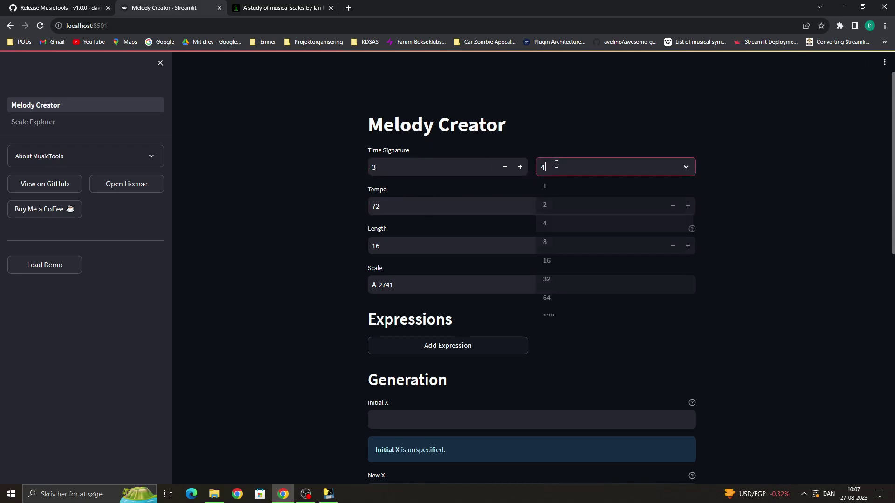
left_click(351, 188)
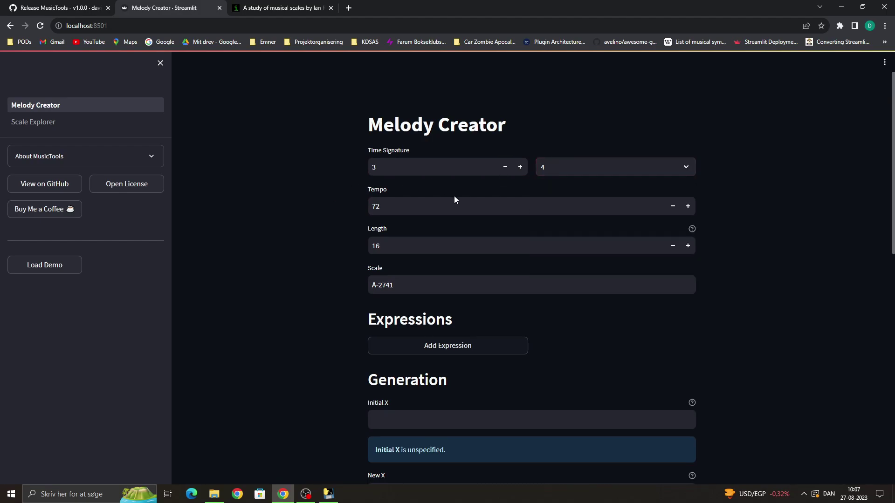
Examine the tempo field, and look over the generation fields and playback controls further down the page
scroll(452, 192, "down", 1)
left_click(465, 158)
left_click_drag(465, 156, 368, 167)
left_click(232, 174)
scroll(263, 161, "down", 8)
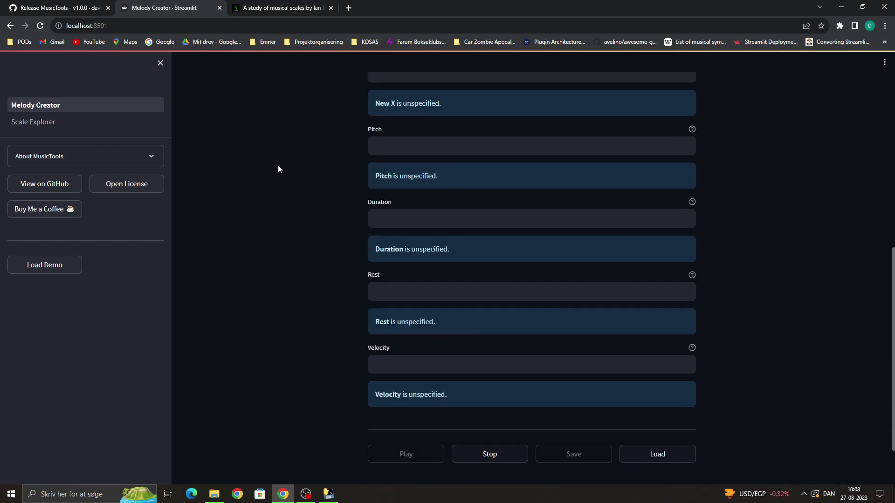
scroll(278, 165, "down", 2)
scroll(370, 307, "up", 10)
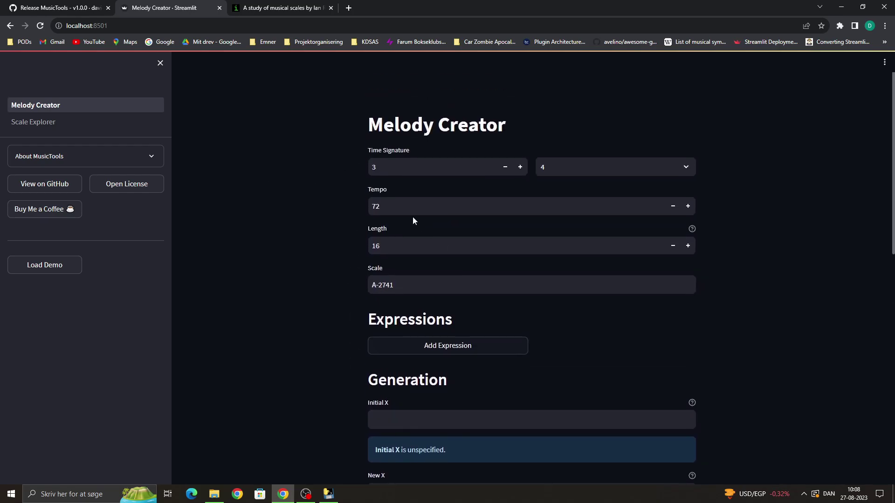
Examine the melody's length value together with the time signature's numerator
left_click(404, 244)
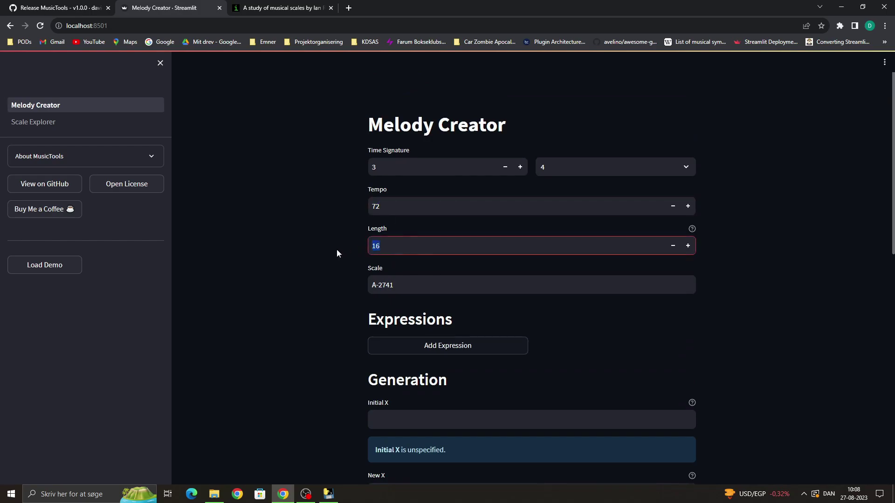
left_click(385, 229)
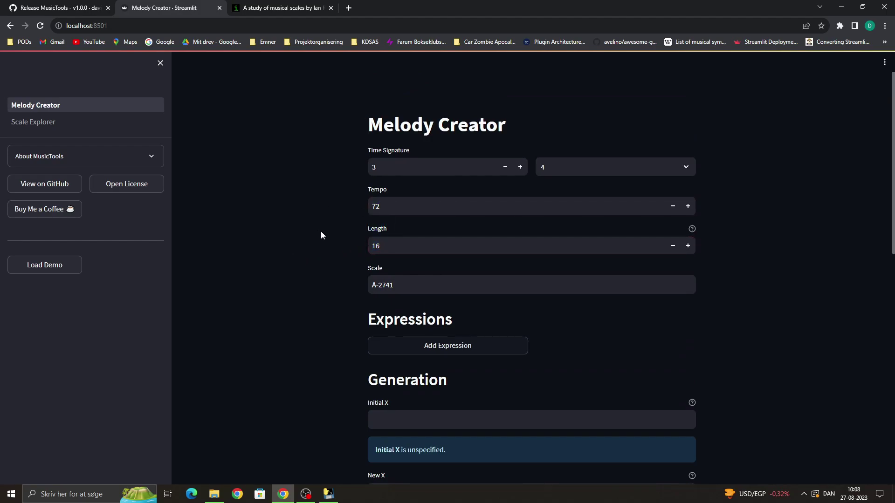
double_click(394, 245)
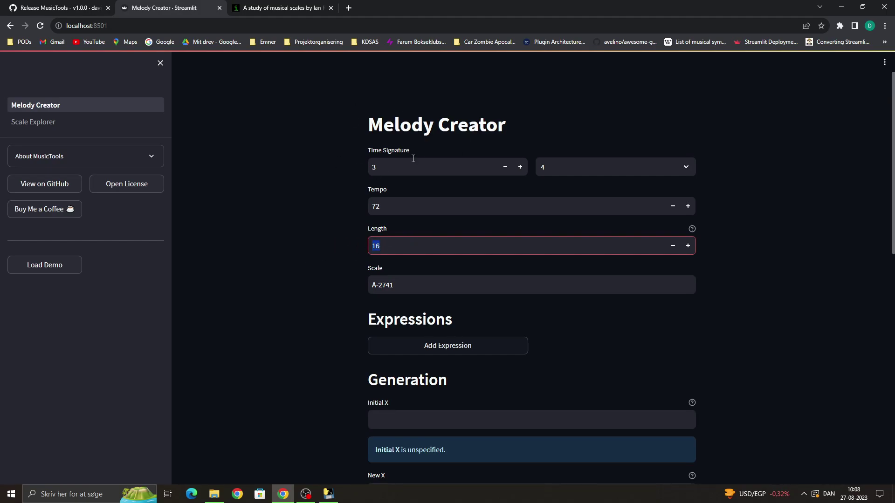
left_click(429, 244)
left_click(312, 265)
scroll(354, 250, "down", 1)
left_click(401, 207)
left_click(302, 208)
scroll(407, 211, "down", 1)
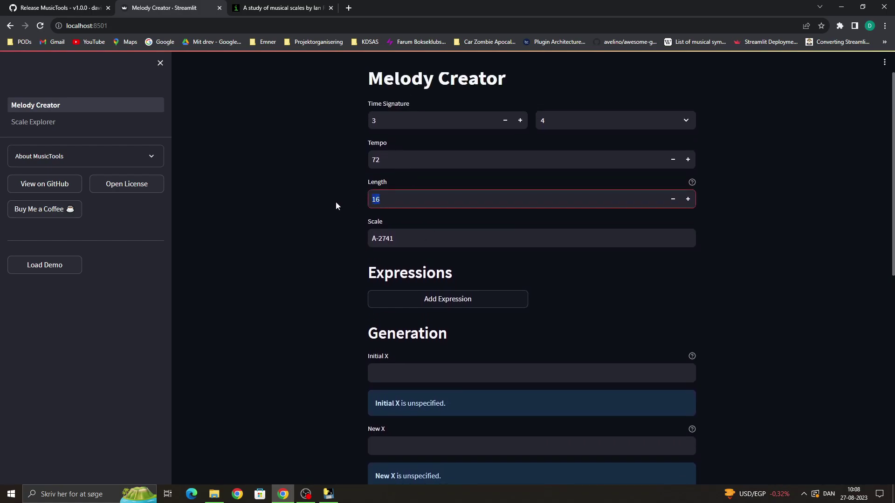
left_click(383, 201)
left_click(400, 198)
double_click(371, 122)
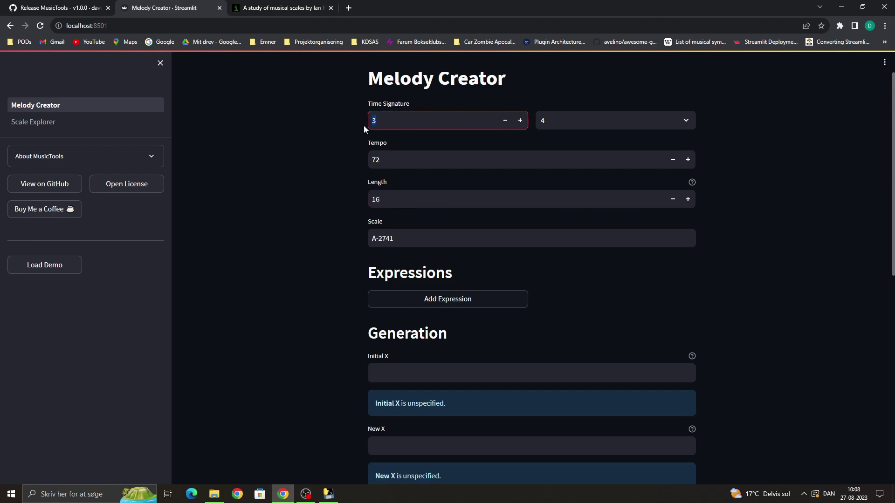
Set the time signature's numerator to 4, trying it one lower to compare it with the melody's length
left_click(520, 120)
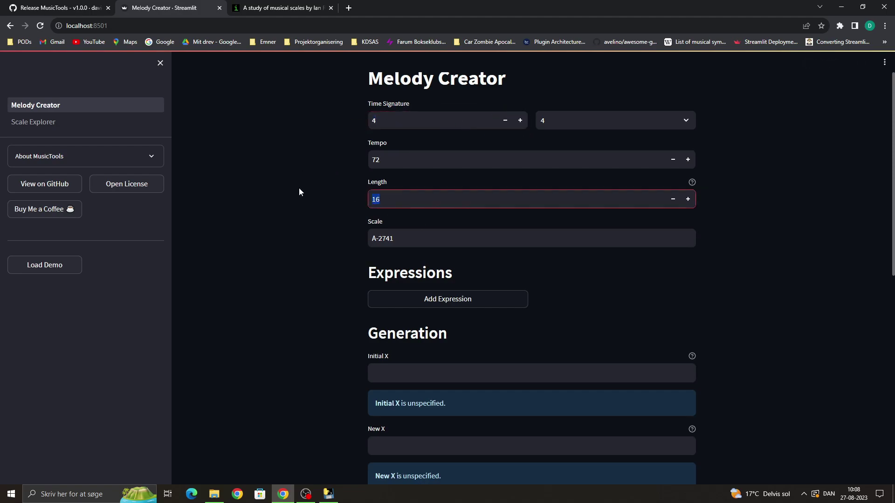
left_click(506, 123)
double_click(443, 199)
left_click(293, 202)
double_click(439, 199)
left_click(520, 120)
Examine the scale field and the generation fields further down the page
scroll(354, 195, "down", 1)
double_click(383, 191)
left_click(261, 182)
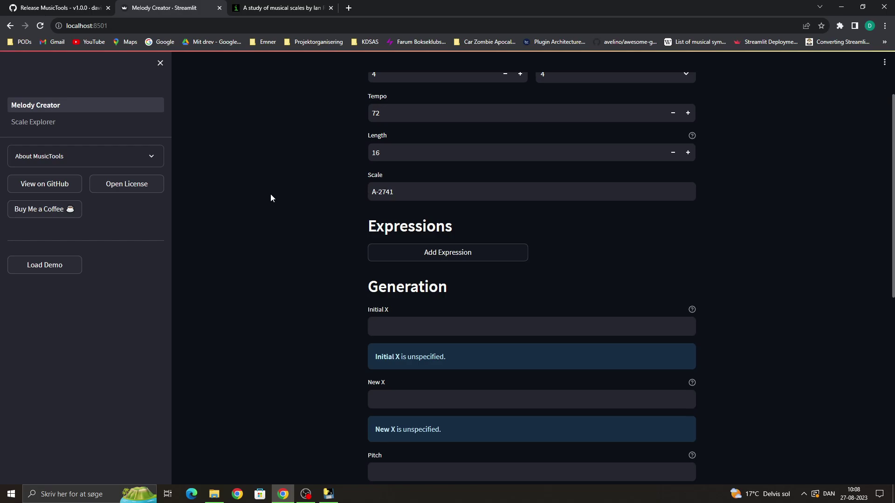
scroll(353, 259, "down", 2)
left_click(418, 380)
left_click_drag(356, 370, 373, 364)
left_click(410, 373)
scroll(312, 349, "up", 3)
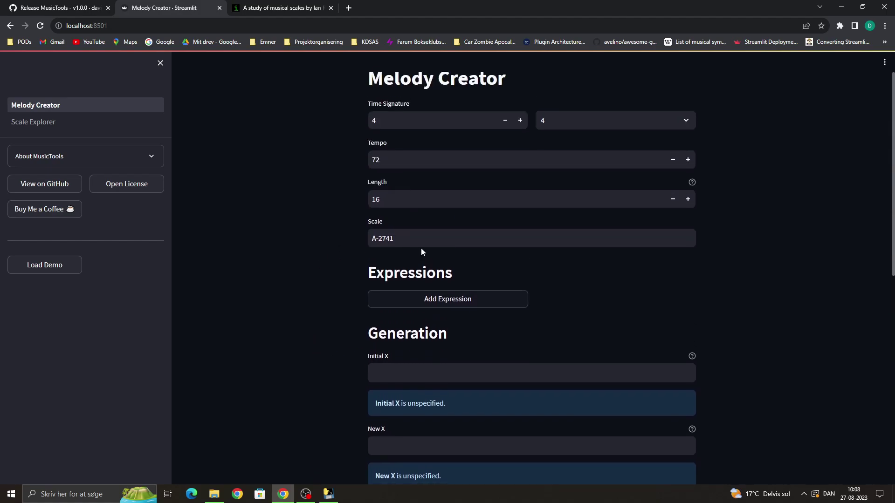
Examine the scale code in Melody Creator's Scale field
left_click_drag(428, 238, 265, 248)
scroll(270, 249, "down", 3)
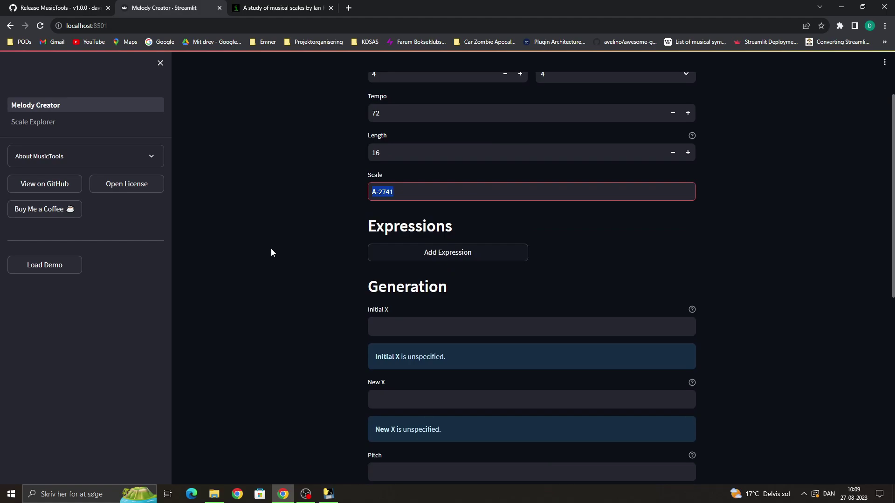
left_click(407, 104)
left_click(267, 111)
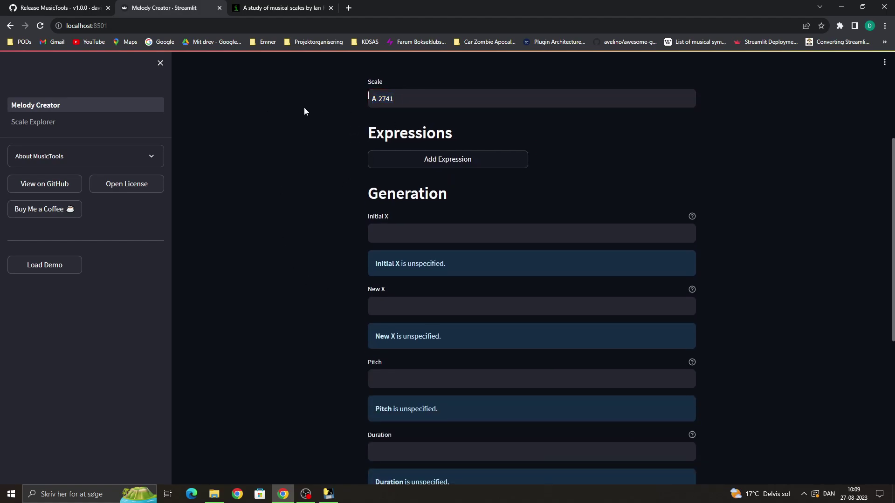
left_click_drag(475, 105, 293, 104)
scroll(326, 201, "up", 1)
scroll(320, 211, "down", 1)
key("Left")
View the current scale in Scale Explorer, and return to Melody Creator's Expressions section
left_click(68, 121)
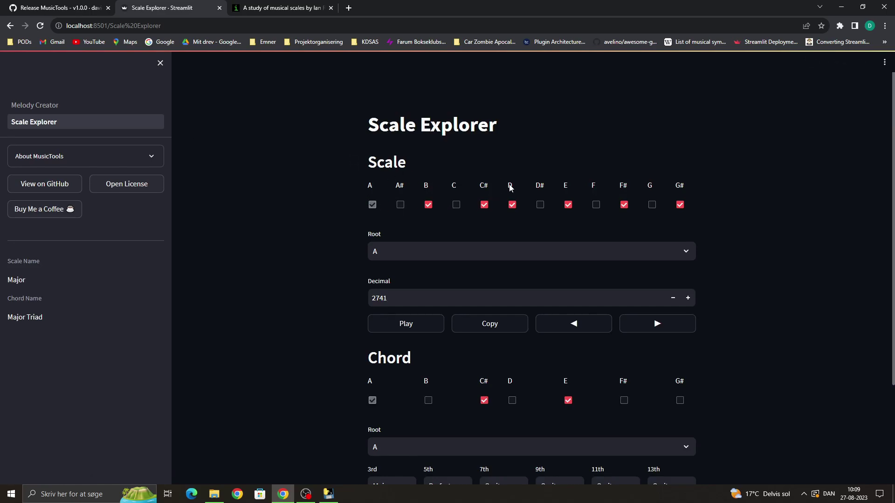
left_click(77, 108)
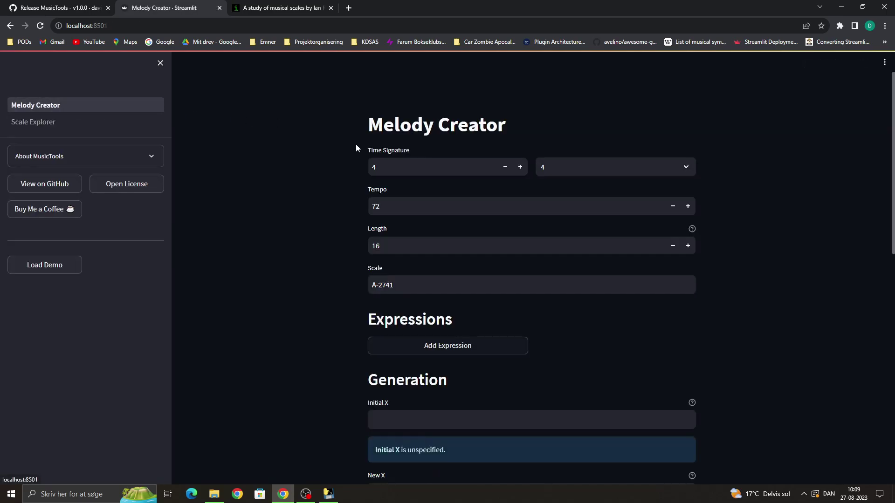
scroll(357, 147, "down", 5)
scroll(357, 150, "up", 1)
scroll(357, 152, "up", 3)
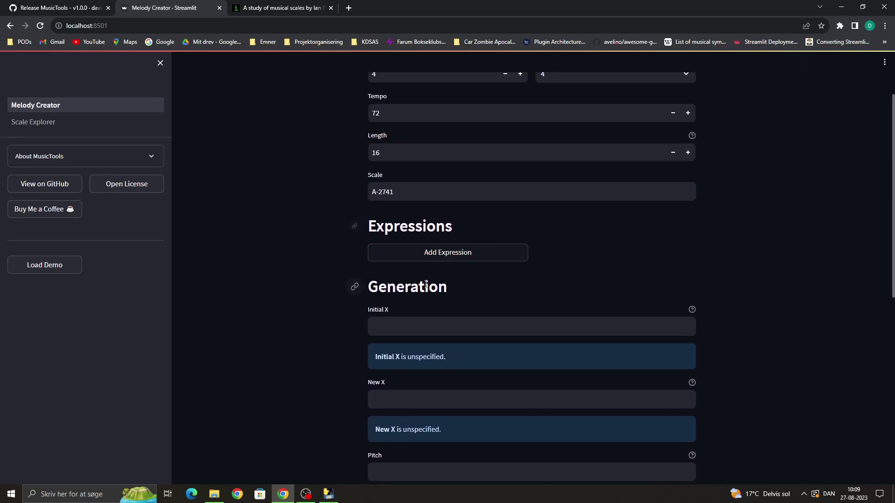
Add a first expression, A, and look over the generation fields below it
left_click(434, 261)
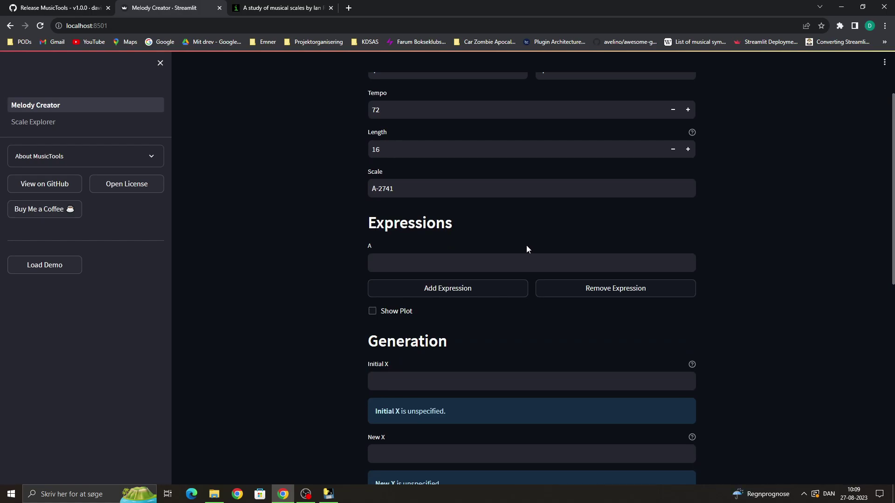
left_click(411, 266)
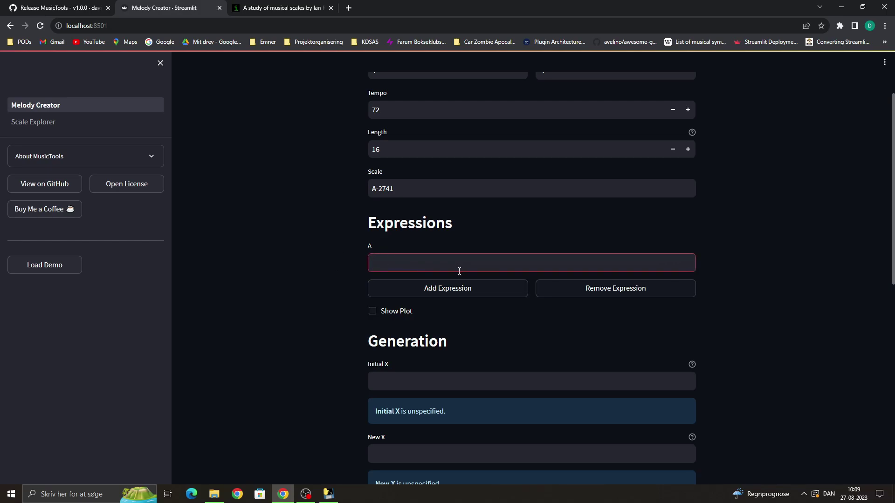
scroll(438, 286, "down", 2)
key("Tab")
key("Tab")
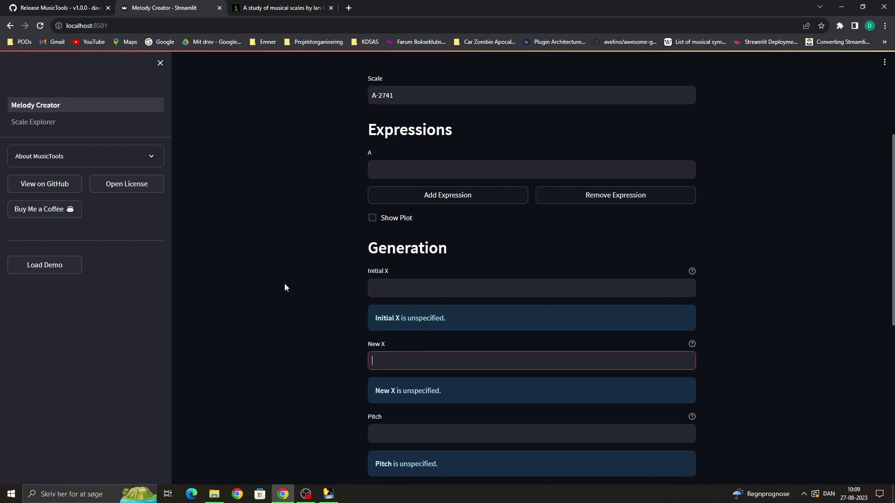
scroll(308, 289, "up", 3)
Add four more empty expressions, B through E
left_click(450, 334)
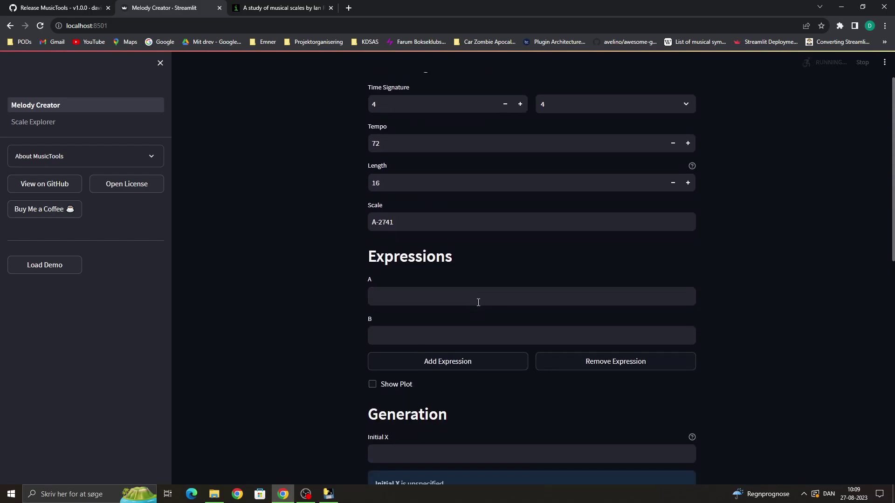
scroll(477, 301, "down", 3)
left_click(454, 230)
left_click(455, 259)
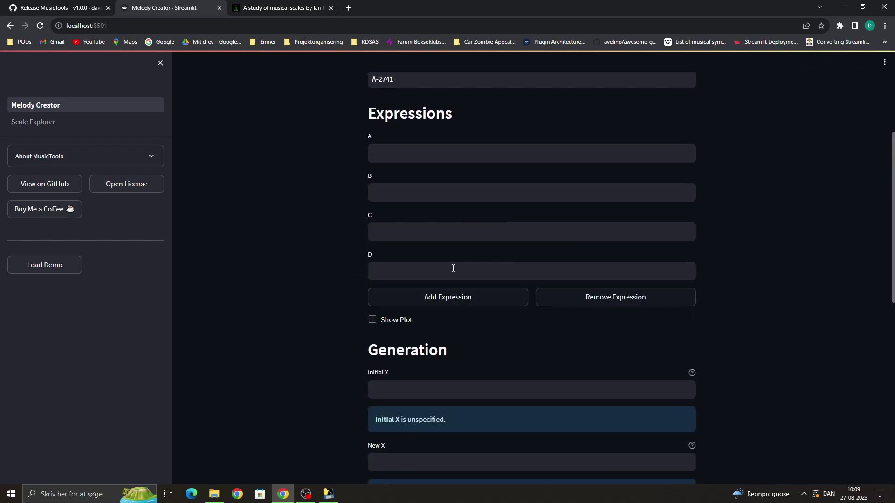
left_click(419, 298)
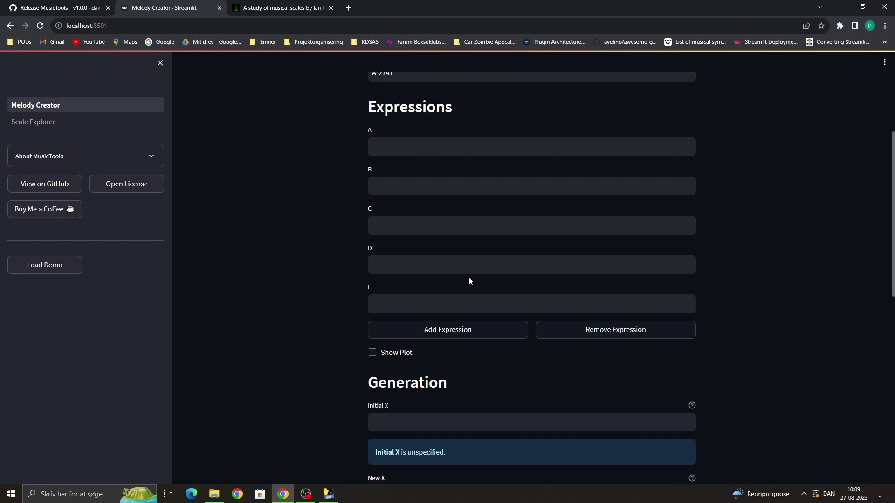
Examine the lettered labels of expressions A to E and the Initial X field under Generation
left_click(369, 169)
left_click_drag(371, 124, 365, 276)
left_click(380, 302)
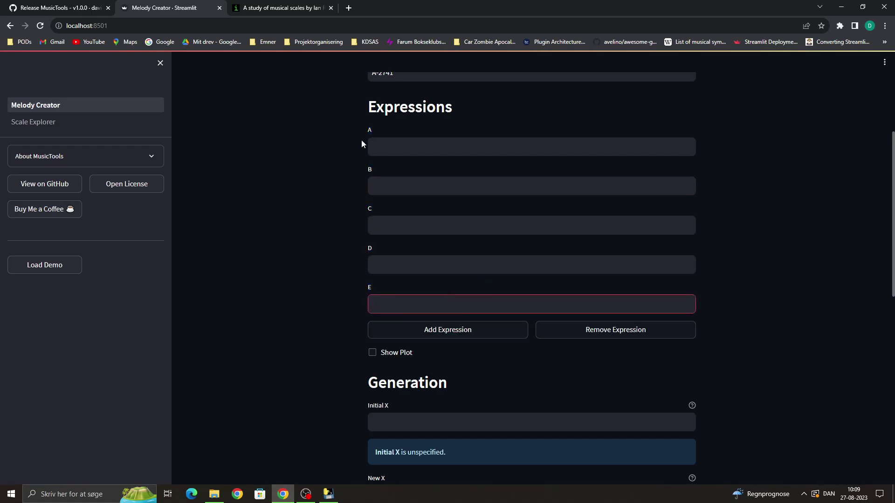
scroll(420, 336, "down", 1)
left_click(452, 379)
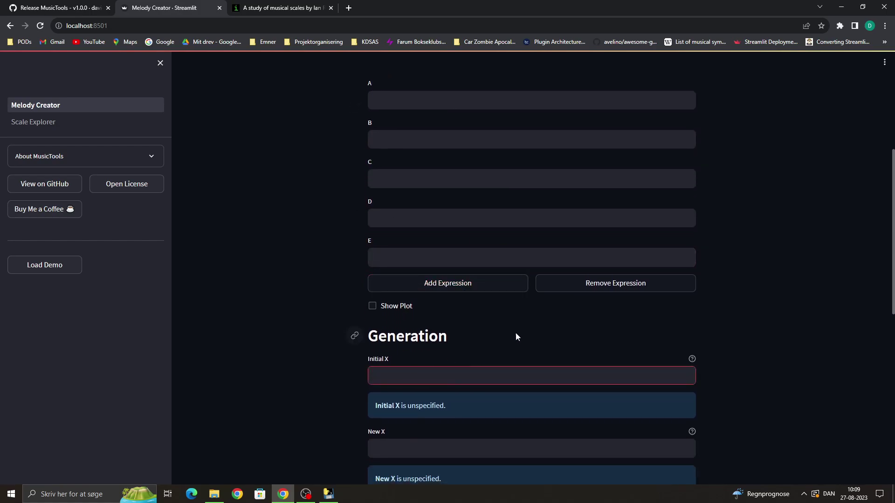
Remove the extra expressions E, D, C and B, keeping only expression A
scroll(560, 343, "up", 1)
left_click(613, 329)
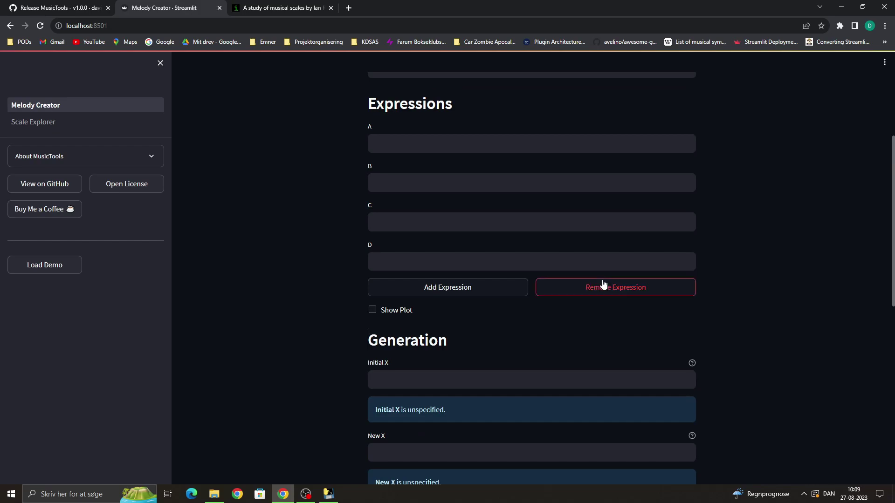
left_click(603, 284)
left_click(411, 137)
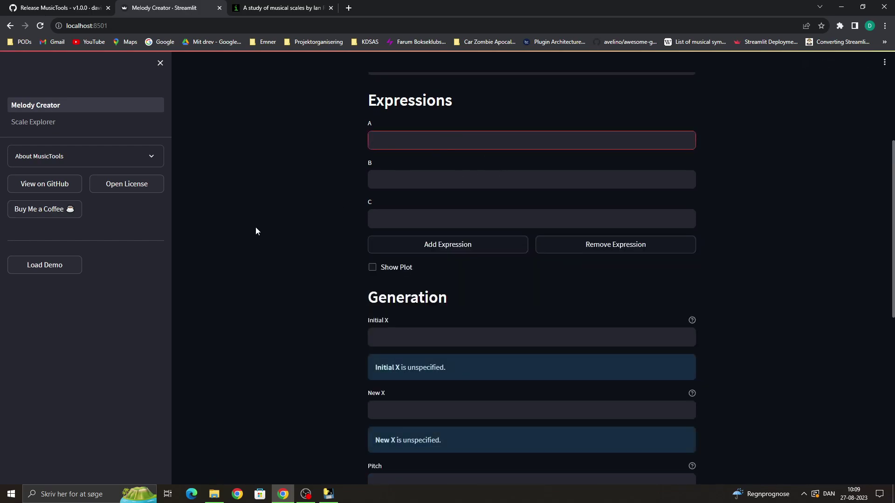
left_click(616, 248)
left_click(603, 206)
Enter sin(x) as expression A
left_click(490, 130)
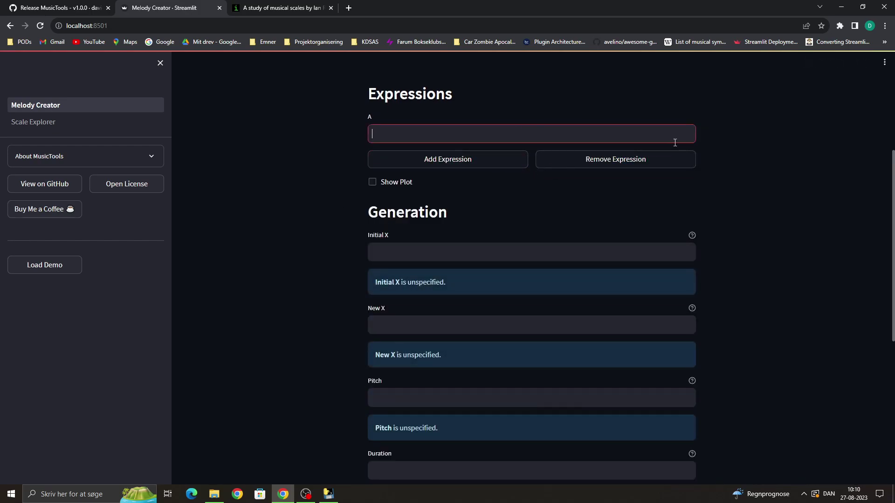
type("sin()")
left_click(720, 175)
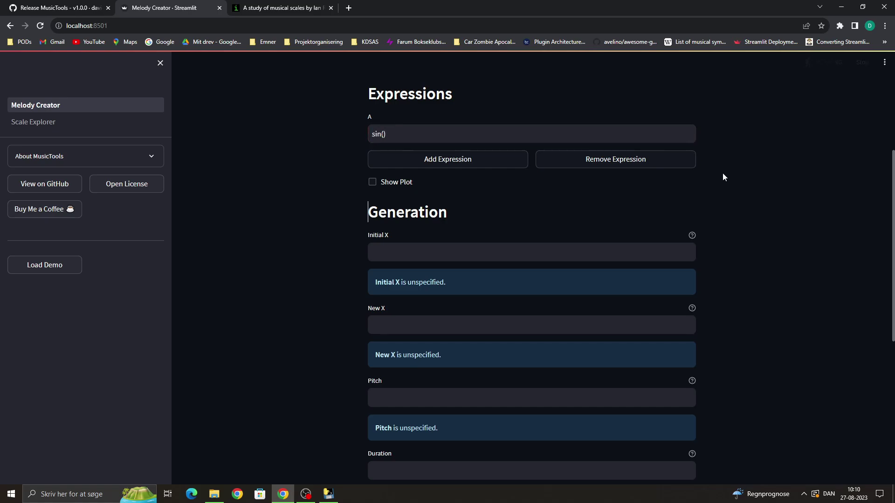
left_click(280, 8)
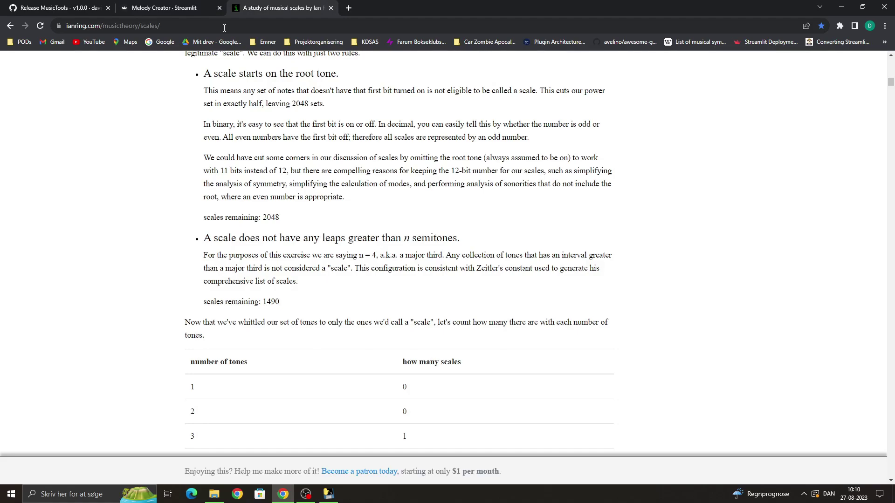
left_click(184, 7)
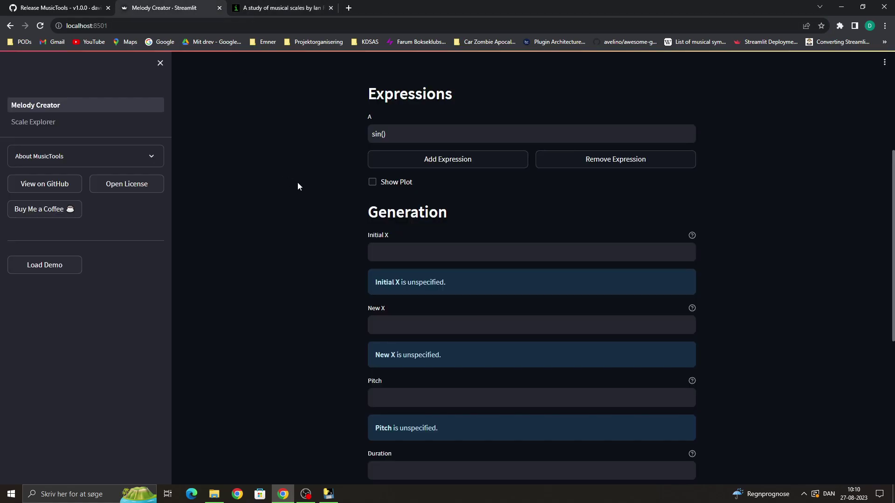
scroll(326, 196, "up", 1)
left_click(384, 181)
type("x")
key("Return")
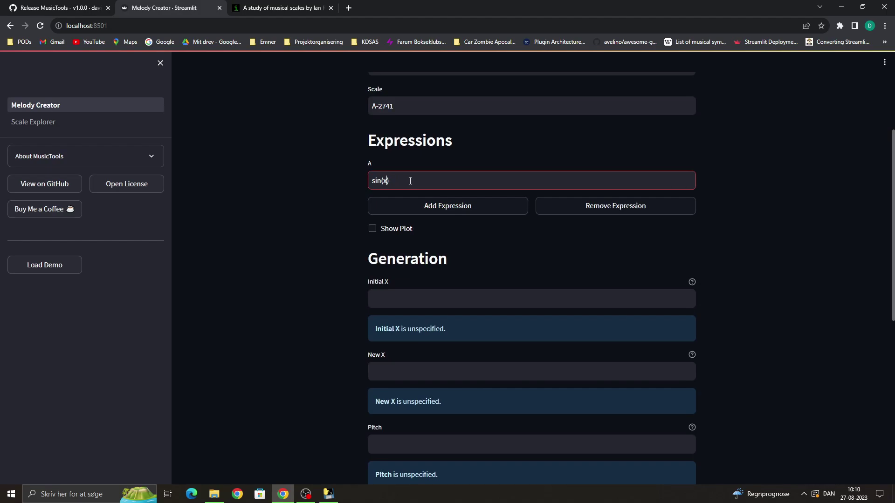
Examine the clipboard notice about the variable x and where x is used in expression A
left_click_drag(761, 465, 820, 465)
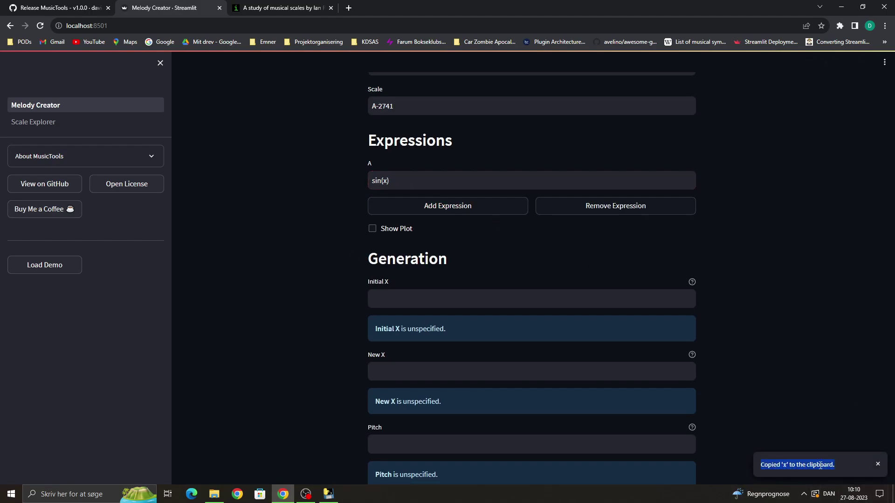
left_click(788, 466)
double_click(786, 465)
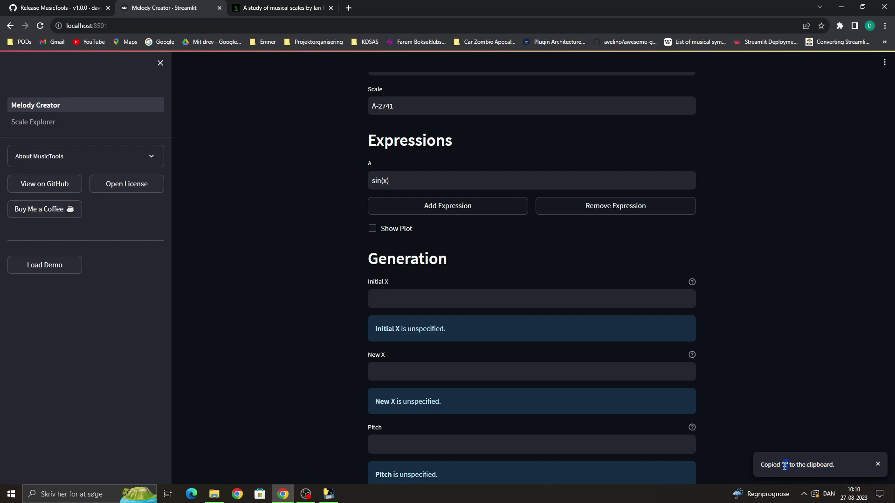
left_click_drag(786, 466, 789, 466)
double_click(386, 181)
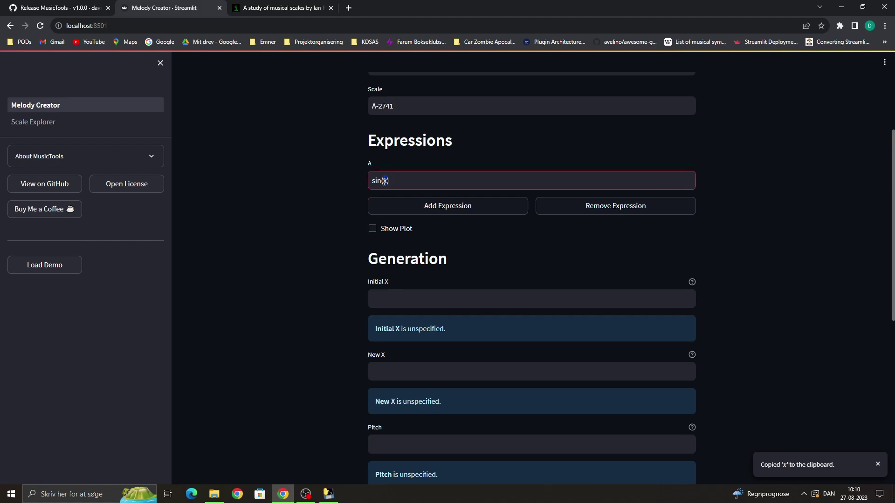
left_click_drag(393, 181, 372, 182)
left_click(382, 181)
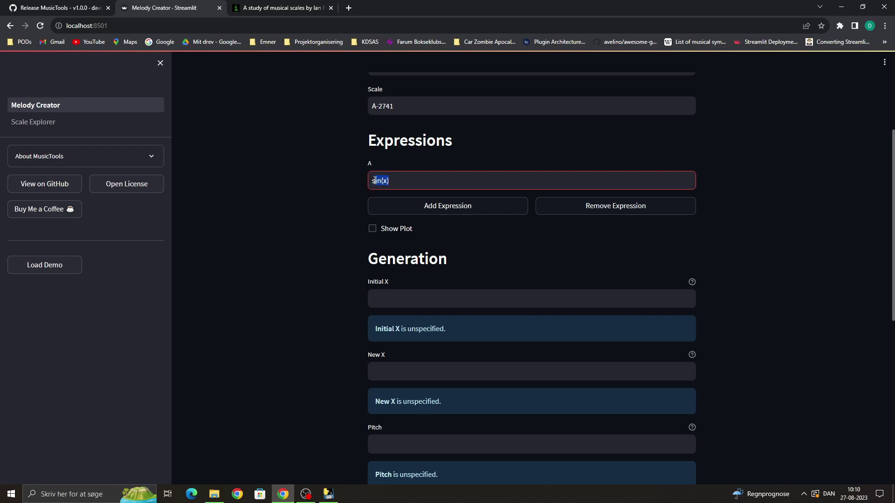
left_click(387, 181)
Change expression A to sin(x)**2 and show the expression plot
left_click_drag(392, 181, 370, 185)
type("max(x)")
left_click(391, 180)
double_click(390, 180)
left_click_drag(402, 182, 378, 181)
left_click(418, 181)
type("xxx")
left_click_drag(407, 181, 381, 185)
key("Return")
left_click(372, 229)
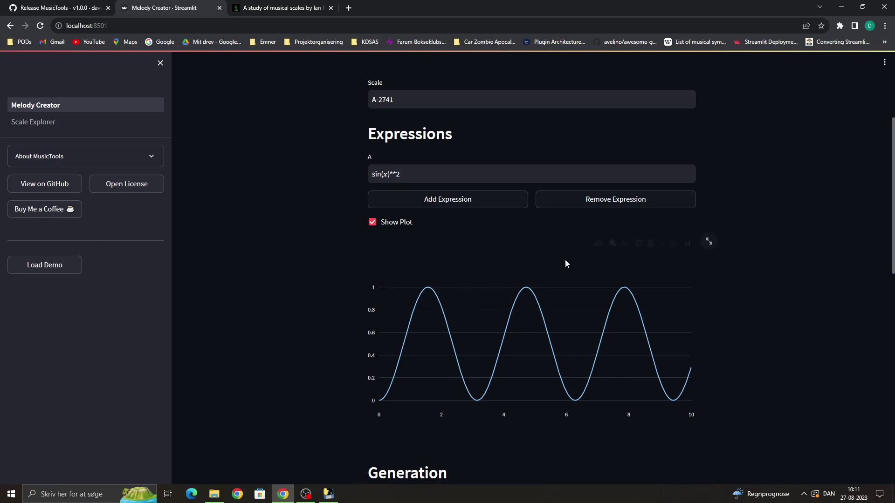
Add expression B and define it as cos(x) % 3
left_click(431, 205)
left_click(412, 211)
type("cos()")
key("Left")
type("x")
key("Right")
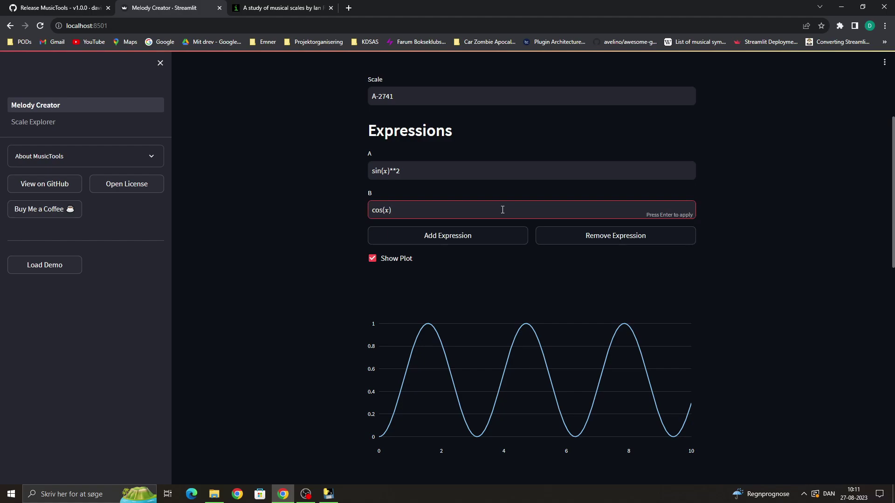
type("% 3")
key("Return")
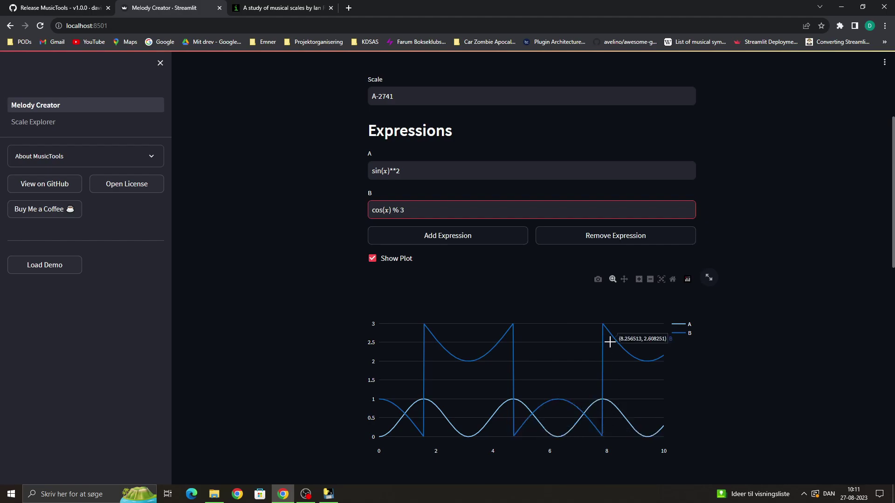
Examine the plot of expressions A and B and the generation fields beneath it
scroll(423, 279, "down", 1)
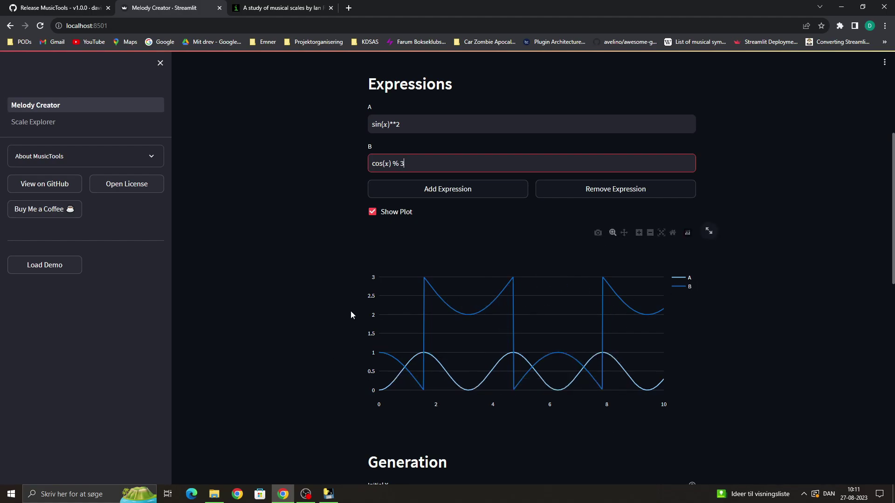
scroll(275, 332, "down", 1)
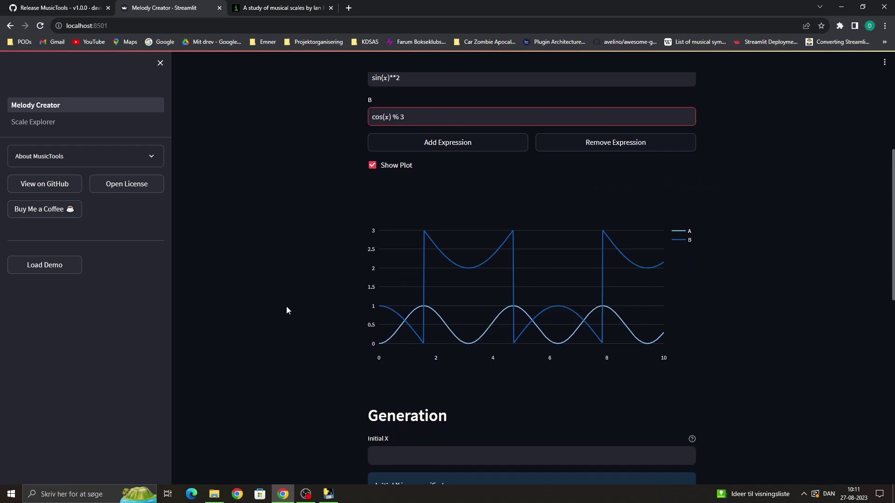
scroll(287, 308, "down", 1)
scroll(364, 406, "up", 2)
scroll(387, 361, "down", 4)
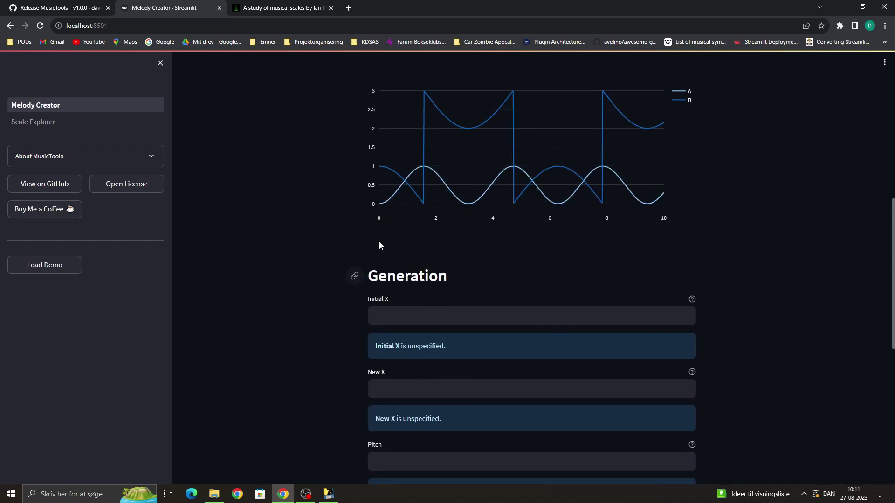
scroll(358, 238, "up", 4)
left_click(326, 184)
scroll(306, 225, "down", 7)
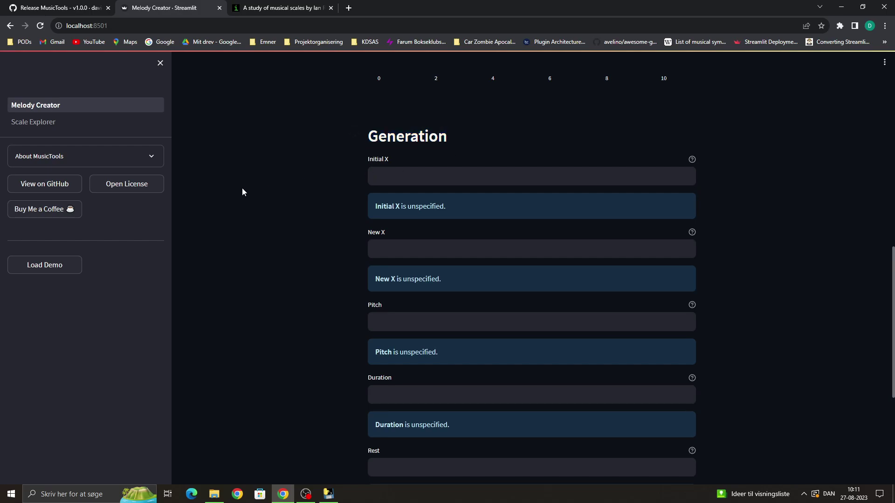
scroll(457, 176, "down", 1)
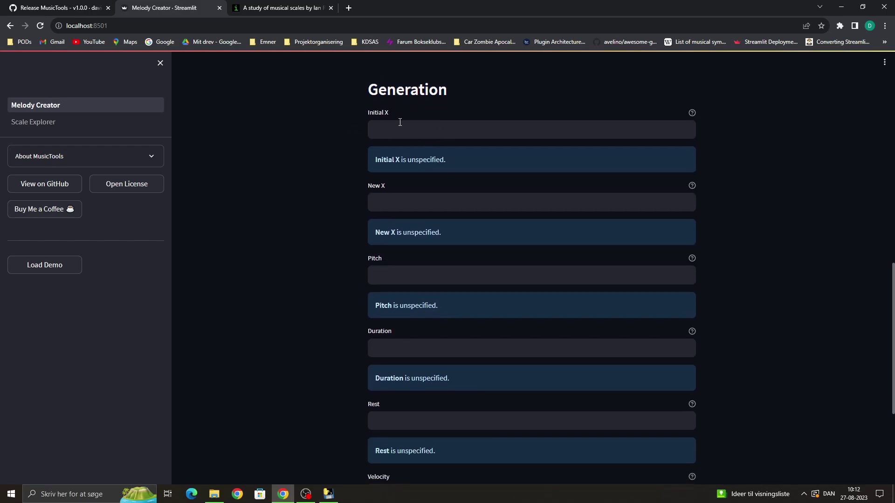
Try 0 and 5 as the Initial X value for the melody generation
left_click(397, 131)
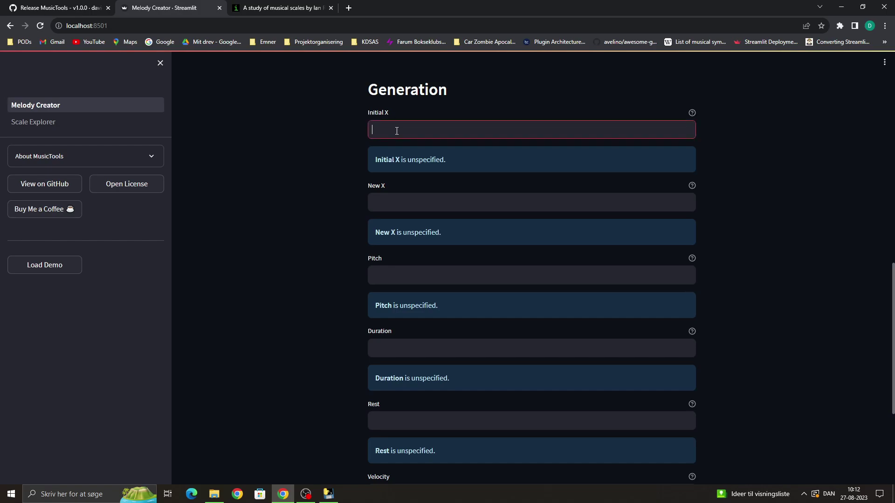
scroll(397, 131, "up", 3)
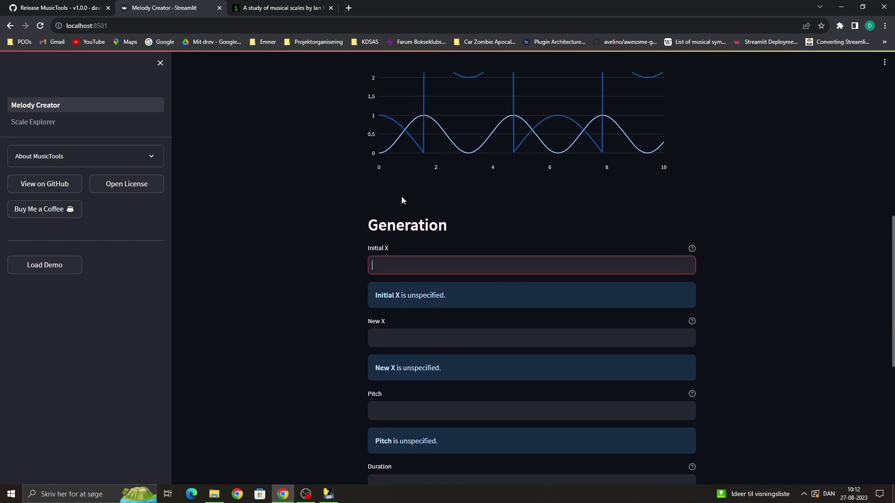
scroll(364, 242, "up", 1)
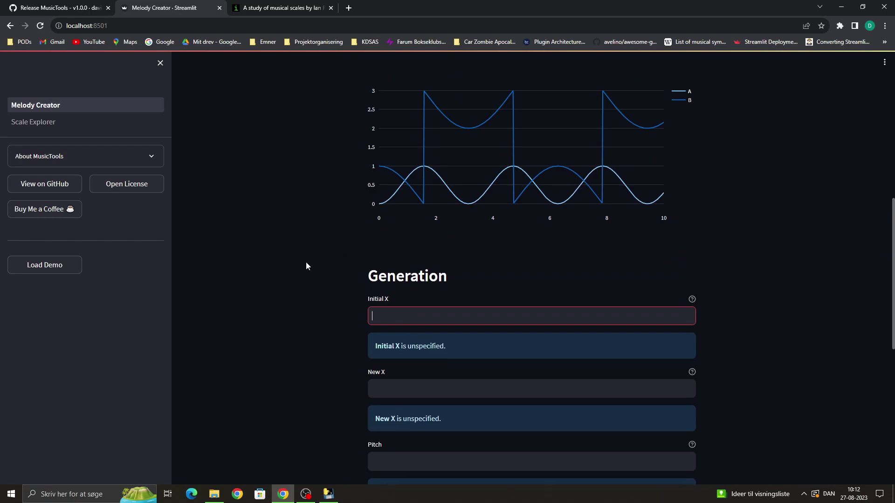
scroll(359, 302, "down", 1)
scroll(362, 289, "up", 1)
type("0")
key("Return")
key("BackSpace")
type("5")
key("Return")
Set Initial X to pi / 2 and compare it with the curve of expression A in the plot
key("ctrl+a")
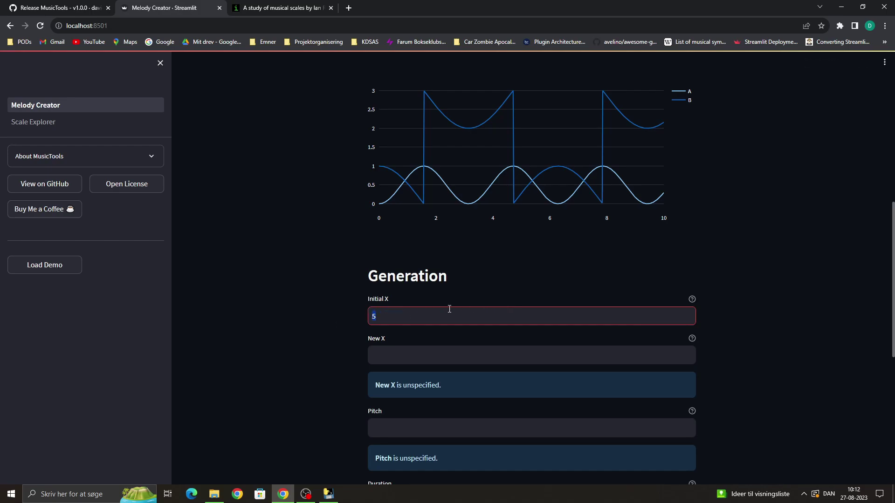
type("pi / 2")
key("Return")
mouse_move(415, 182)
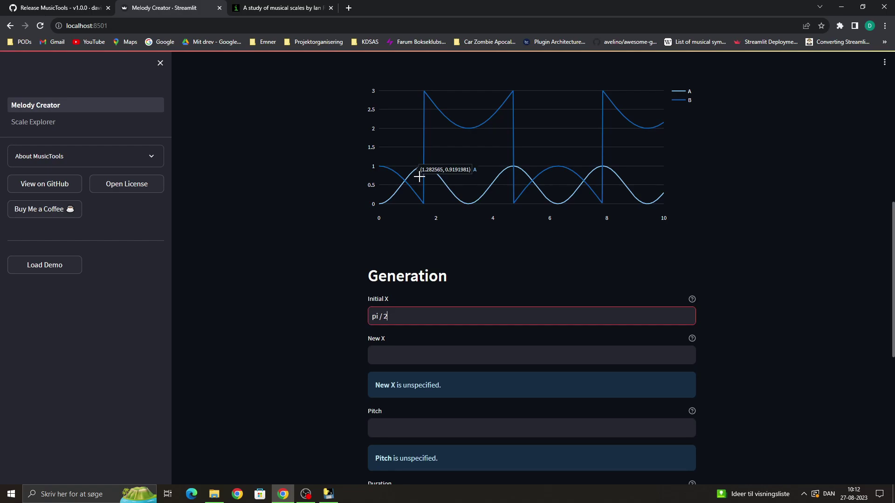
triple_click(406, 310)
left_click(405, 312)
triple_click(400, 320)
left_click(400, 318)
triple_click(400, 317)
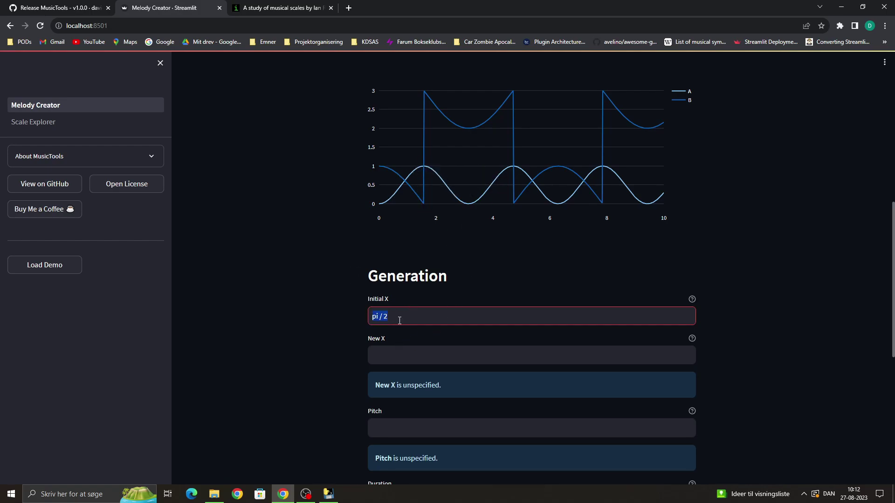
Replace the Initial X value with sin(pi) ** 3
left_click(421, 318)
left_click_drag(422, 317, 295, 319)
triple_click(388, 319)
type("sin(pi) ** 4")
key("BackSpace")
type("3")
key("Return")
Clear the Initial X entry and set it to 0
triple_click(441, 309)
type("x")
left_click(379, 317)
key("ctrl+a")
key("BackSpace")
scroll(420, 252, "down", 2)
left_click(420, 255)
left_click(590, 225)
type("0")
key("Tab")
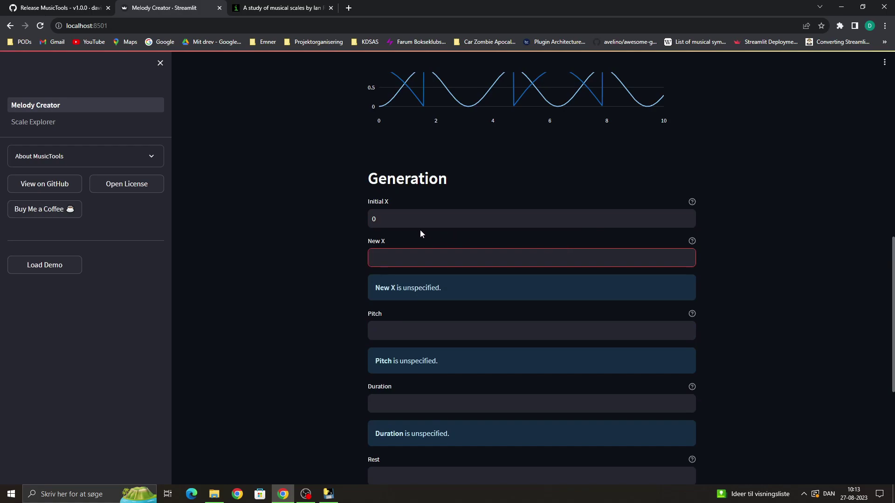
Examine the Initial X value, the New X field and the expression plot above them
scroll(423, 233, "down", 1)
left_click(390, 192)
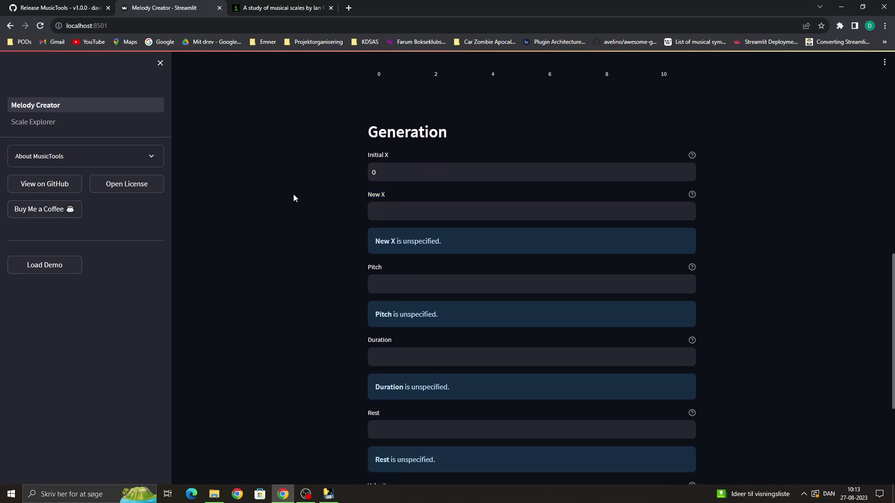
left_click(378, 207)
scroll(394, 214, "up", 2)
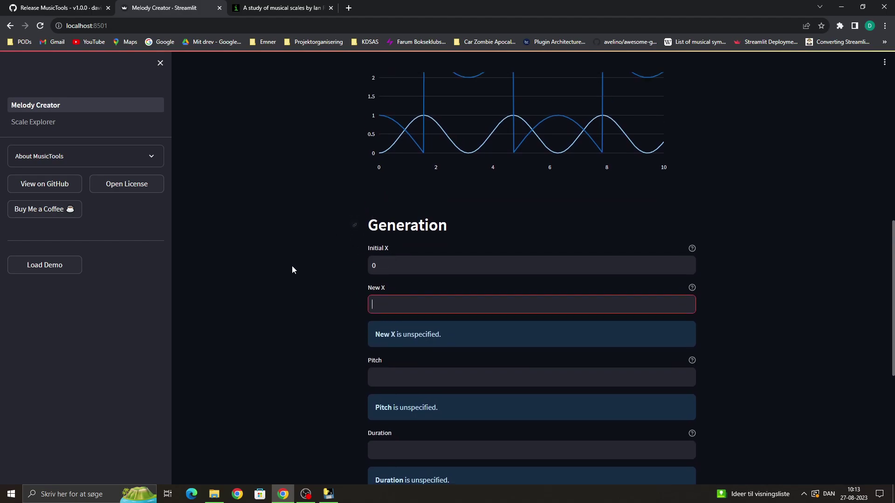
left_click(379, 264)
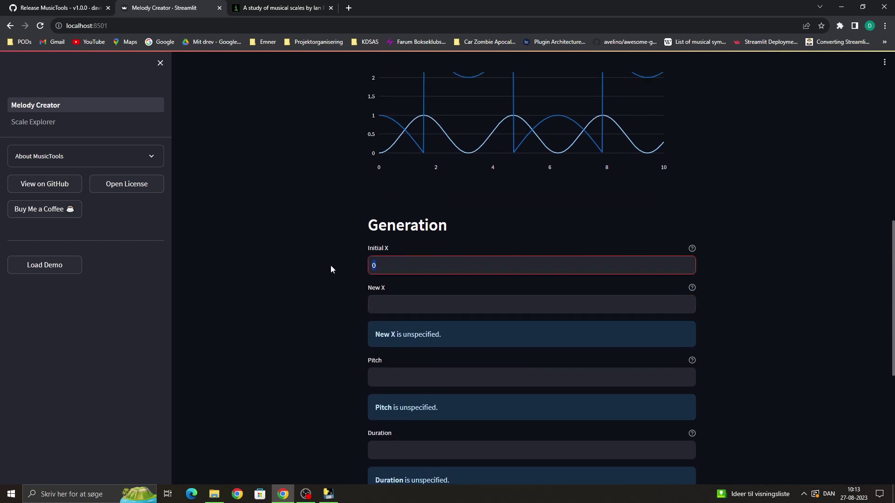
double_click(378, 266)
left_click(390, 308)
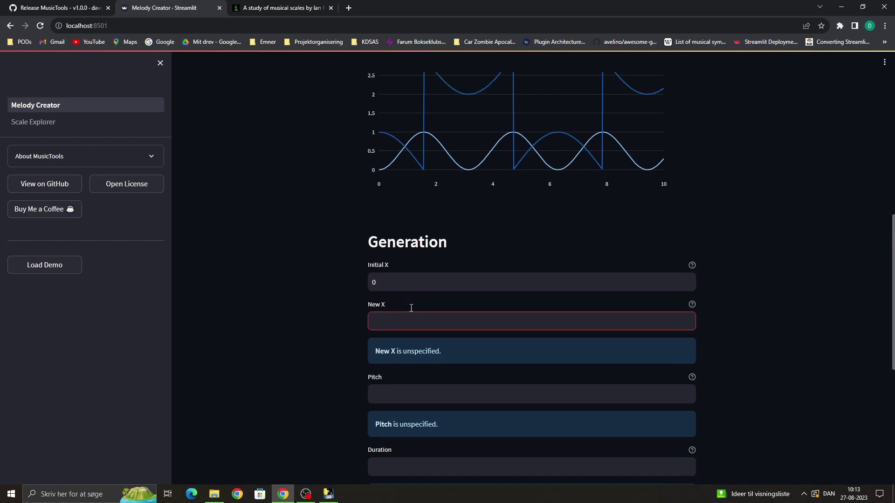
scroll(401, 303, "down", 1)
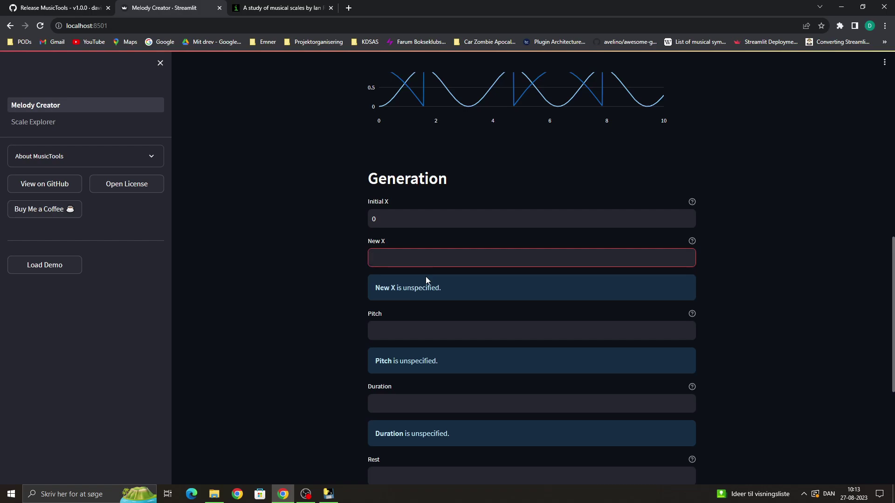
Set New X to x + pi
type("x + pi")
key("BackSpace")
type("3")
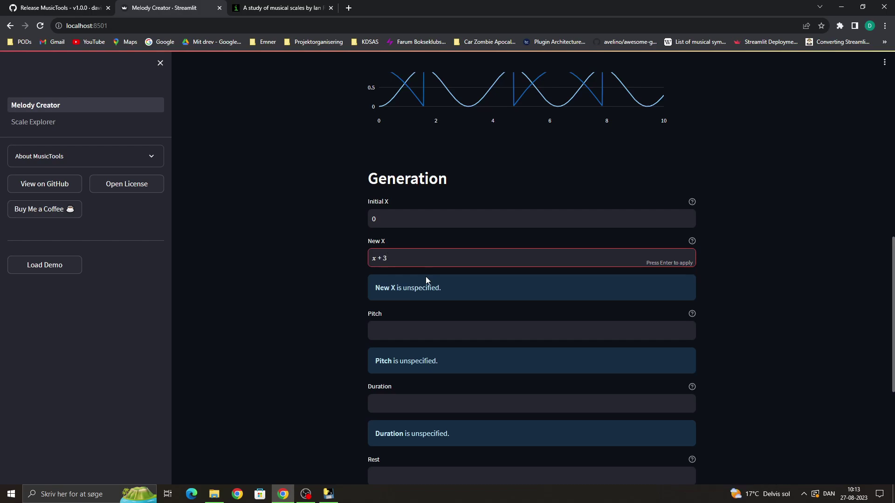
key("BackSpace")
type("pi")
key("Return")
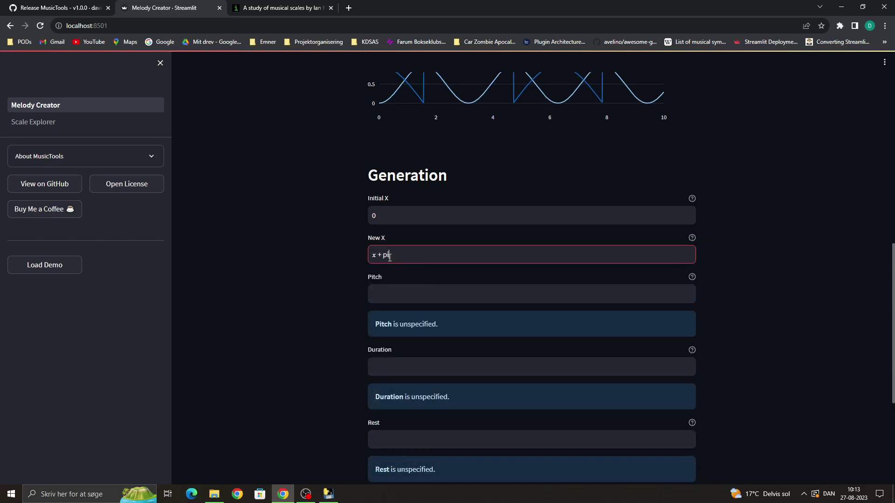
Extend the New X expression to x + pi / 4
left_click(416, 301)
left_click(402, 255)
triple_click(410, 258)
left_click(391, 259)
type("/ 4")
key("Return")
left_click(430, 286)
key("shift+Tab")
key("Tab")
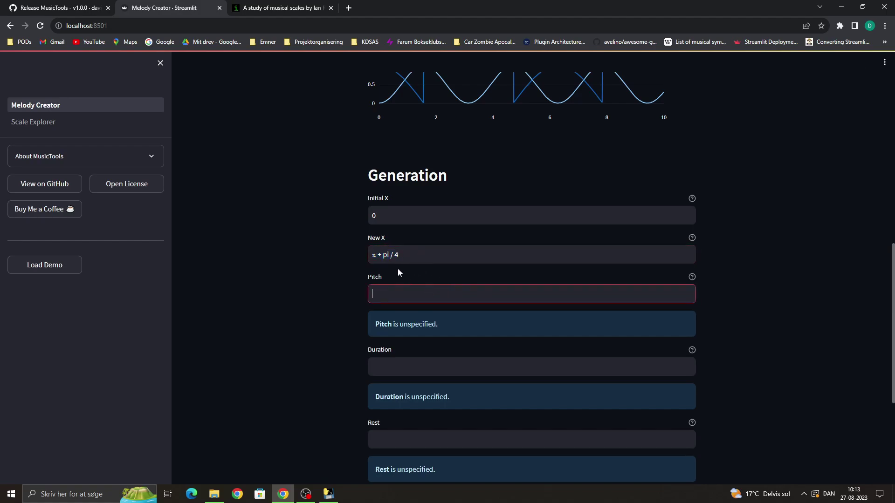
Examine the New X expression against expressions A and B and their curves in the plot
left_click(386, 258)
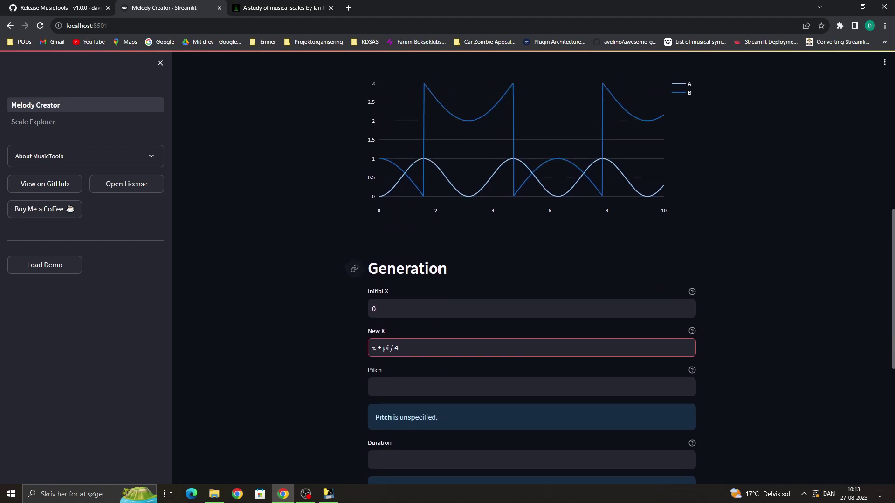
scroll(380, 150, "up", 4)
left_click(423, 121)
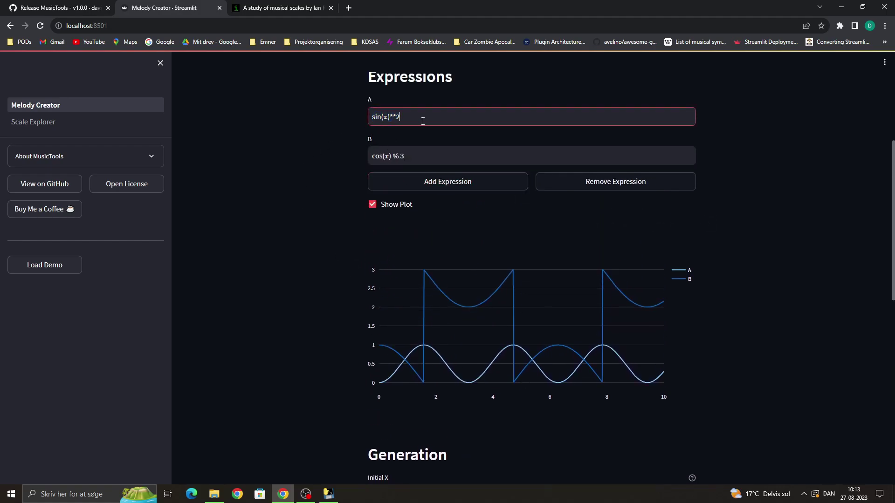
scroll(406, 274, "down", 1)
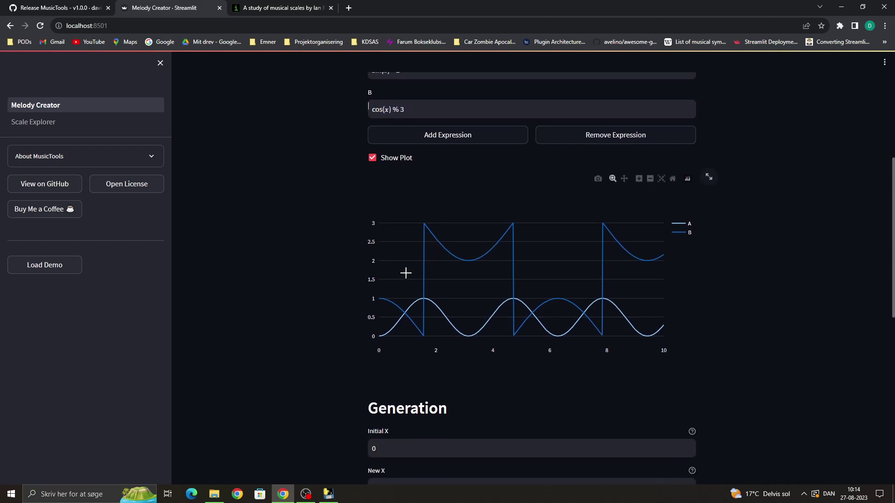
scroll(406, 274, "down", 3)
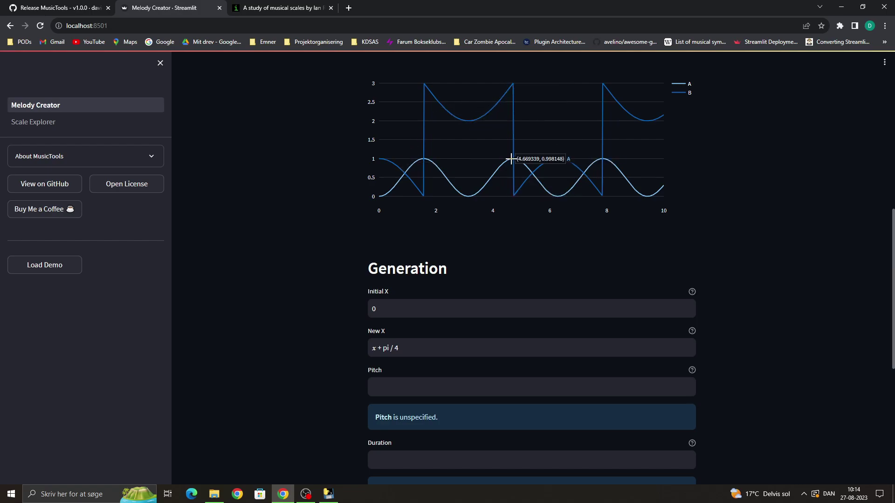
scroll(403, 290, "down", 1)
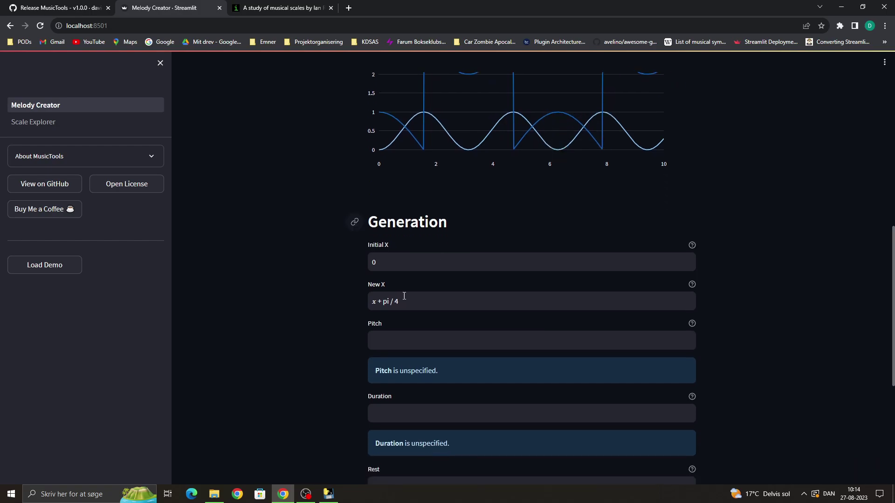
left_click(418, 339)
triple_click(422, 301)
left_click(394, 302)
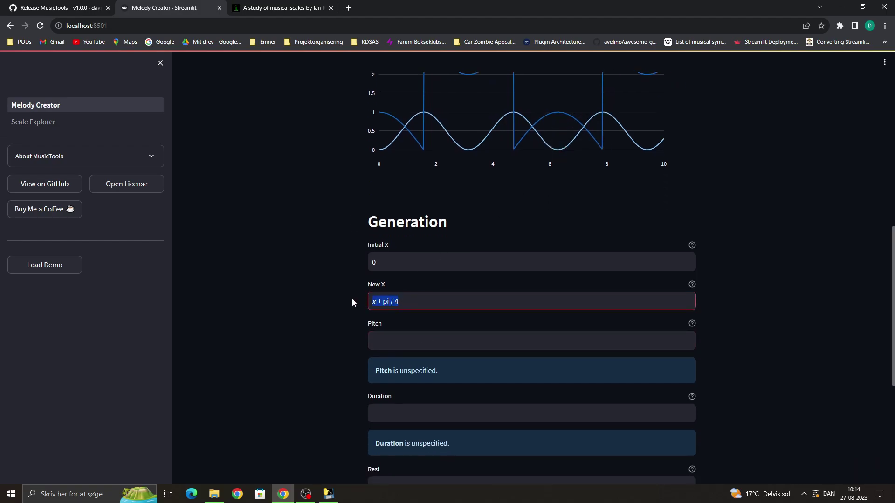
scroll(262, 253, "up", 1)
left_click(274, 252)
Check the definition of expression A and enter A(x) as the Pitch
scroll(275, 253, "down", 3)
left_click(371, 243)
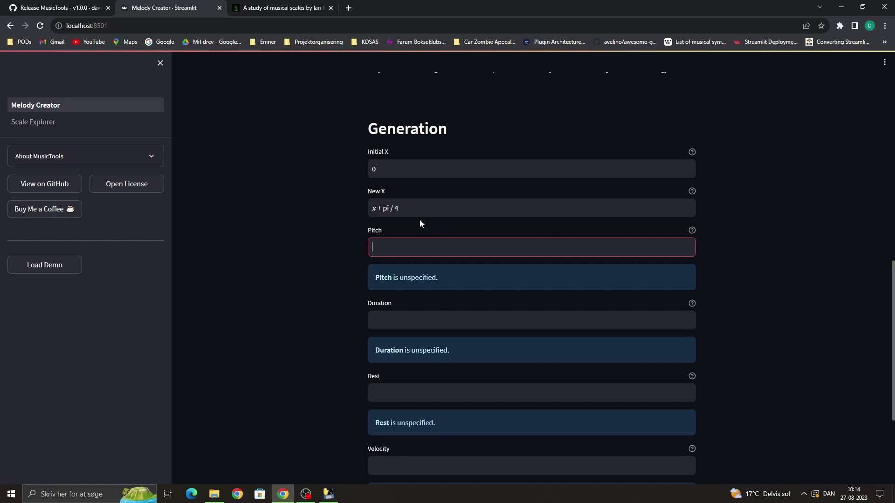
scroll(369, 247, "up", 1)
scroll(350, 263, "down", 2)
left_click(424, 198)
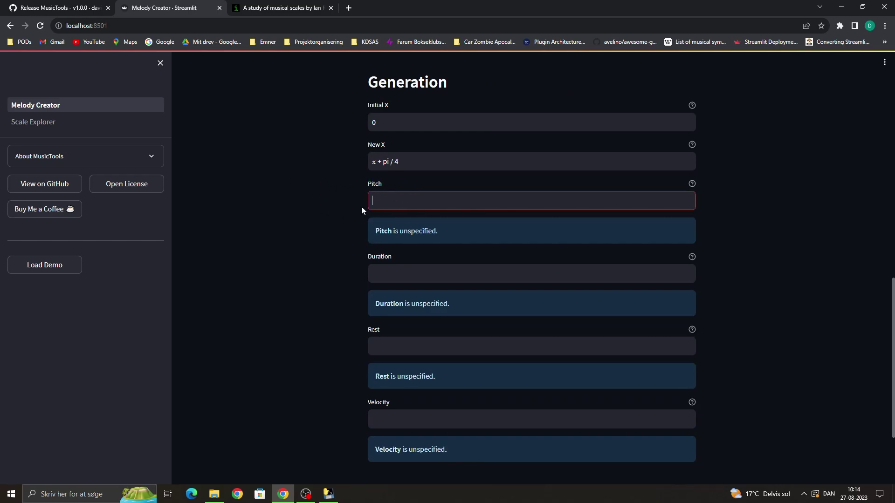
scroll(455, 242, "up", 8)
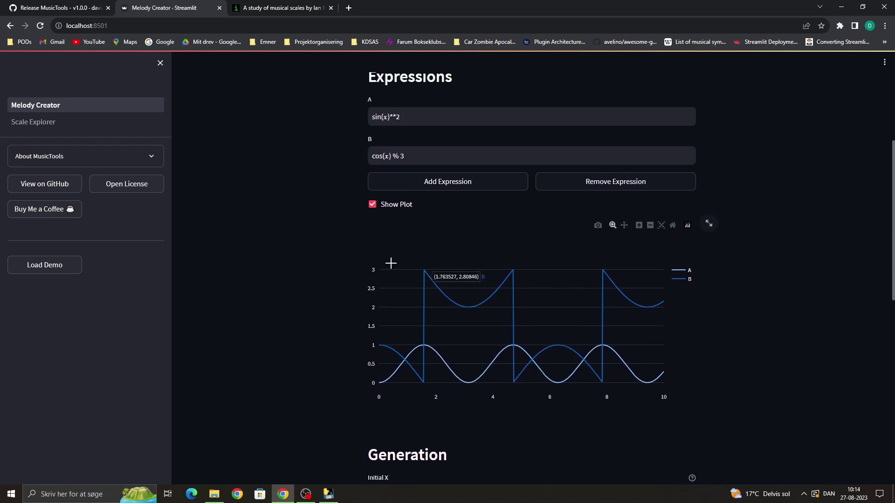
left_click(410, 115)
left_click(313, 119)
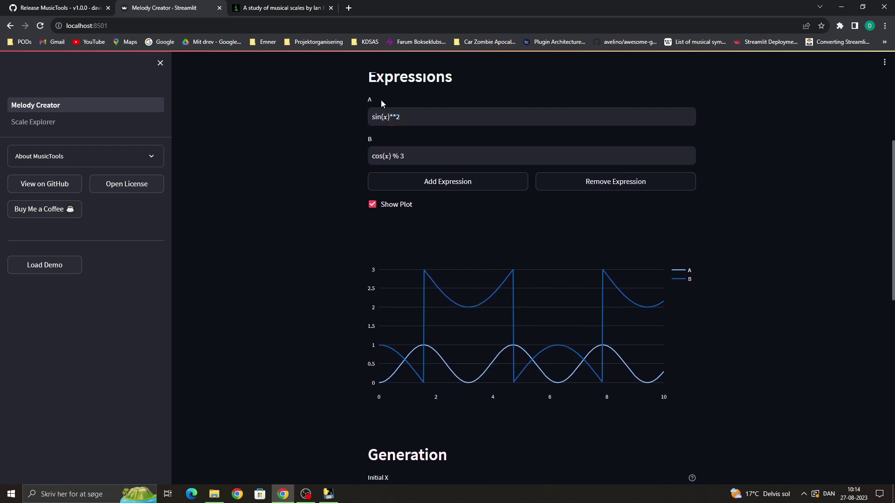
scroll(396, 210, "down", 7)
left_click(405, 247)
type("A()")
type("x")
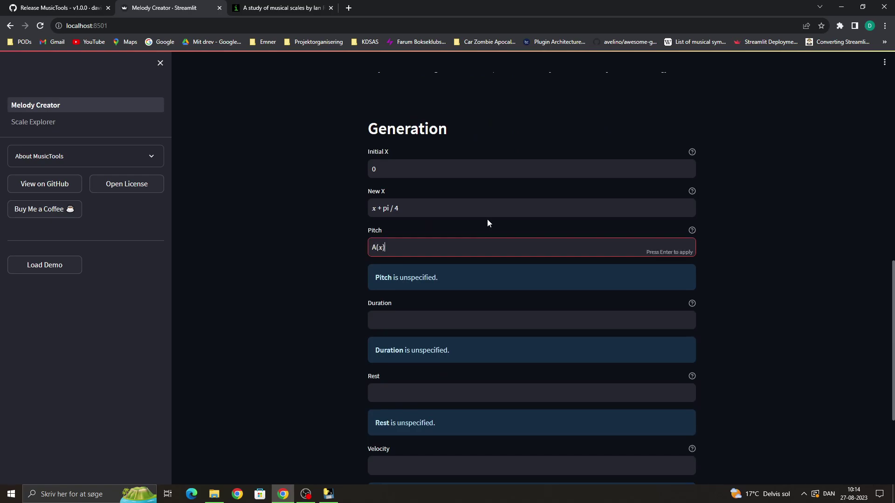
Replace the argument of A in the Pitch entry with 10
scroll(466, 191, "up", 7)
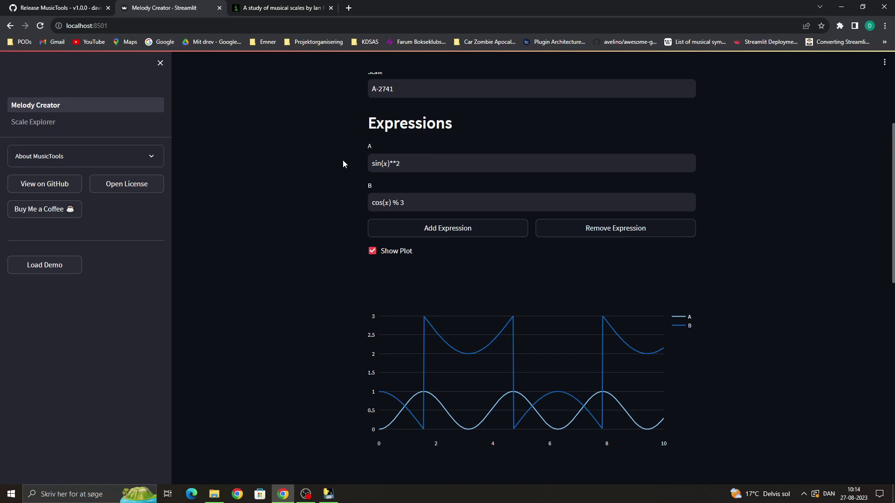
scroll(421, 177, "down", 7)
double_click(380, 248)
type("10")
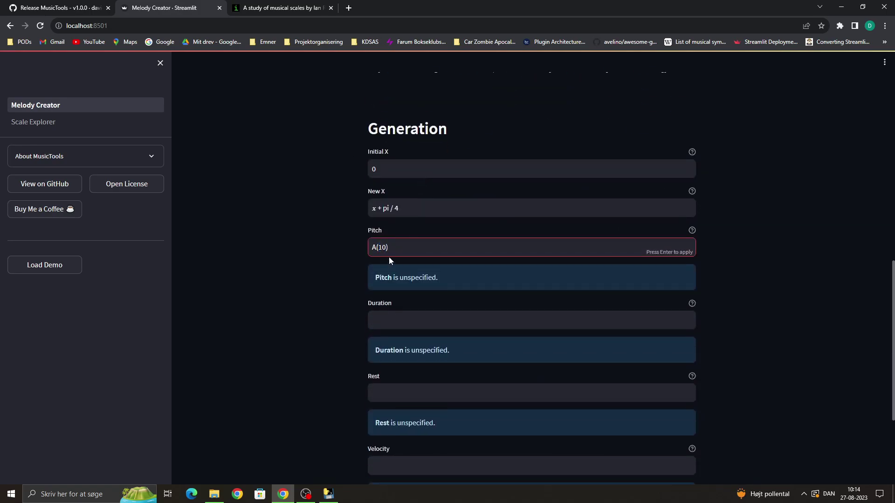
Set Pitch to A(x) * 7, scaling expression A's value range shown in the plot
double_click(385, 248)
type("x) *")
scroll(525, 241, "up", 6)
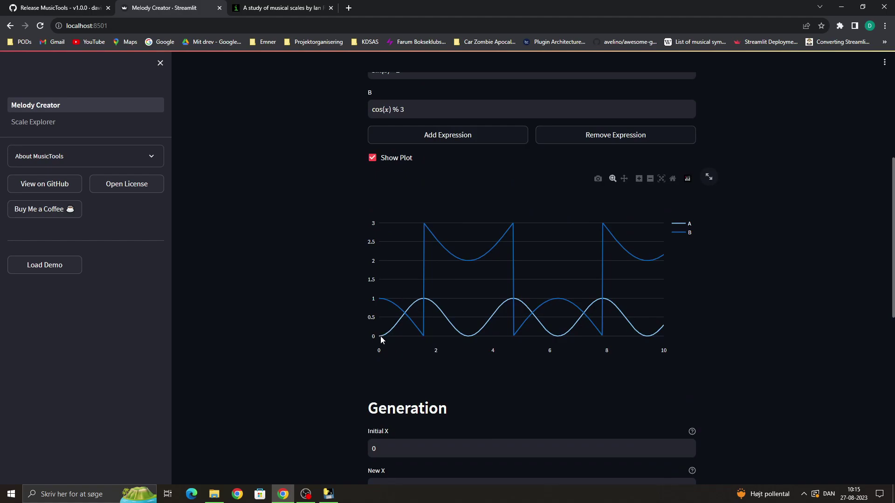
scroll(433, 305, "down", 1)
scroll(434, 305, "down", 6)
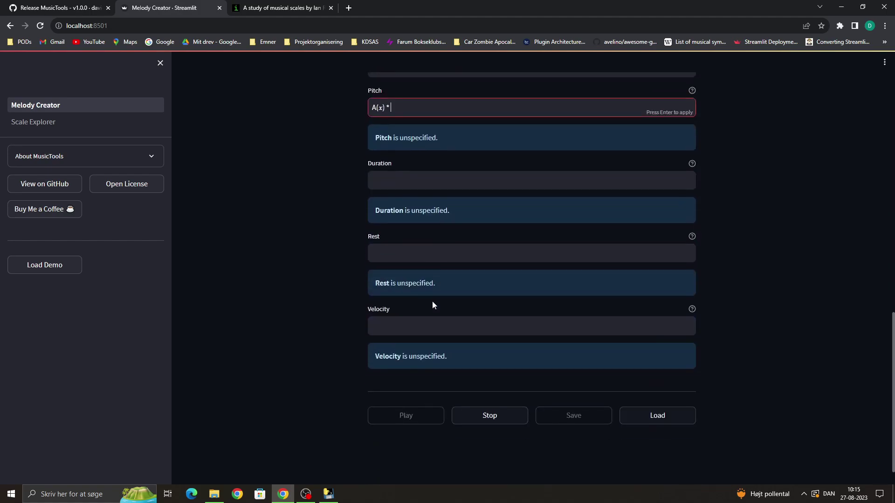
scroll(406, 220, "up", 2)
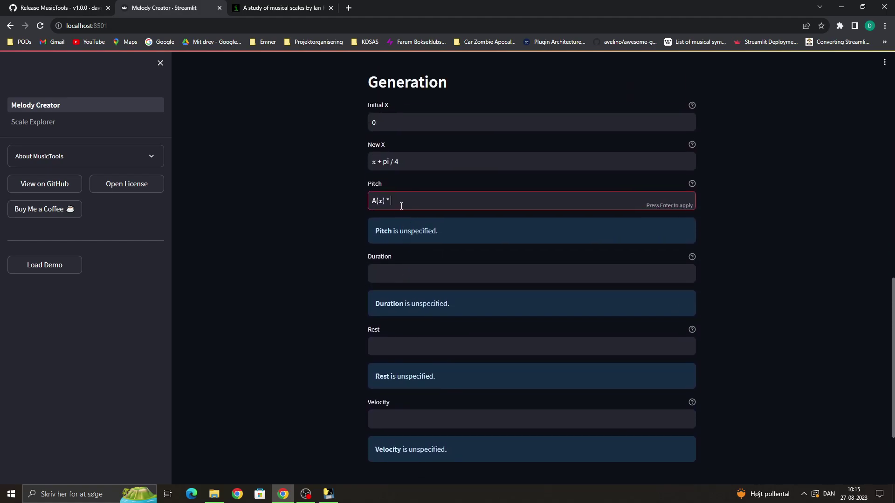
key("Return")
left_click_drag(399, 200, 342, 208)
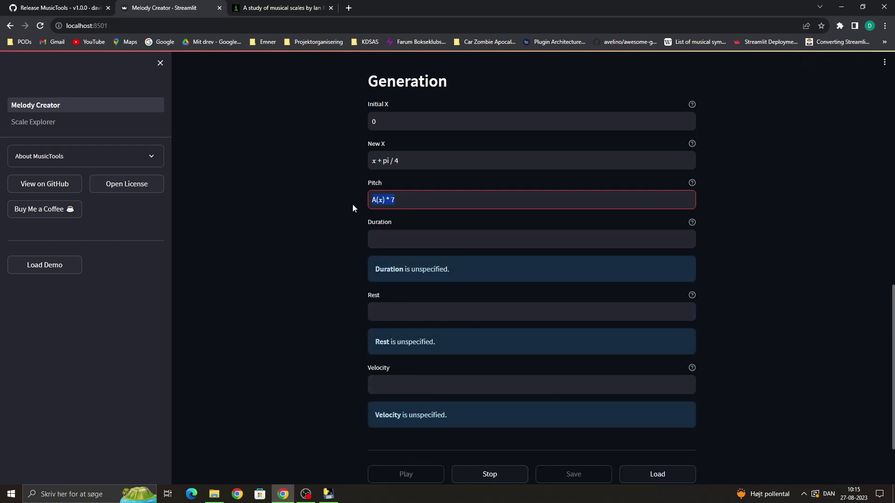
left_click(357, 197)
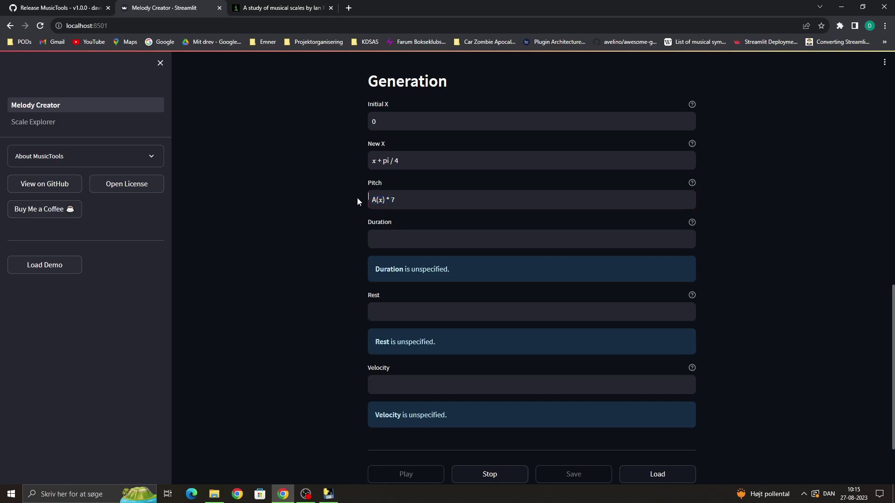
left_click_drag(436, 196, 300, 199)
left_click(366, 200)
Check expression B and its curve in the plot, and set Duration to B(x)
left_click(386, 235)
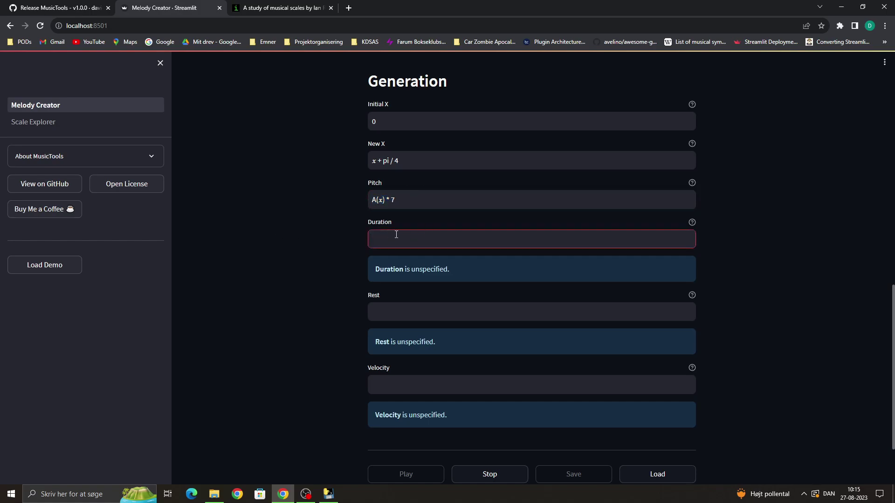
scroll(404, 203, "down", 1)
scroll(404, 202, "up", 2)
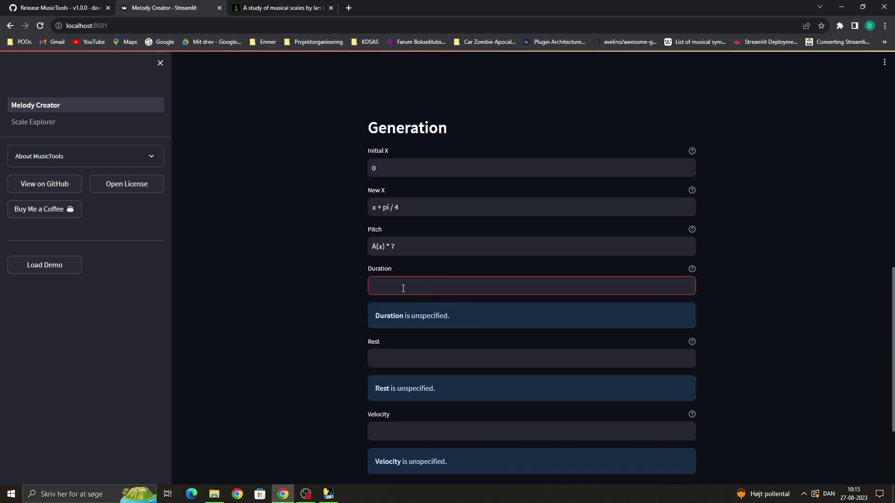
scroll(497, 292, "up", 5)
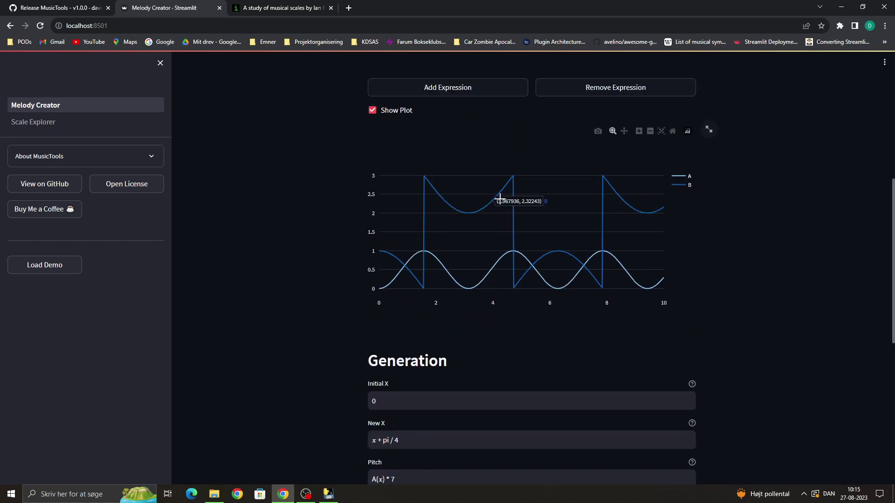
scroll(531, 263, "up", 2)
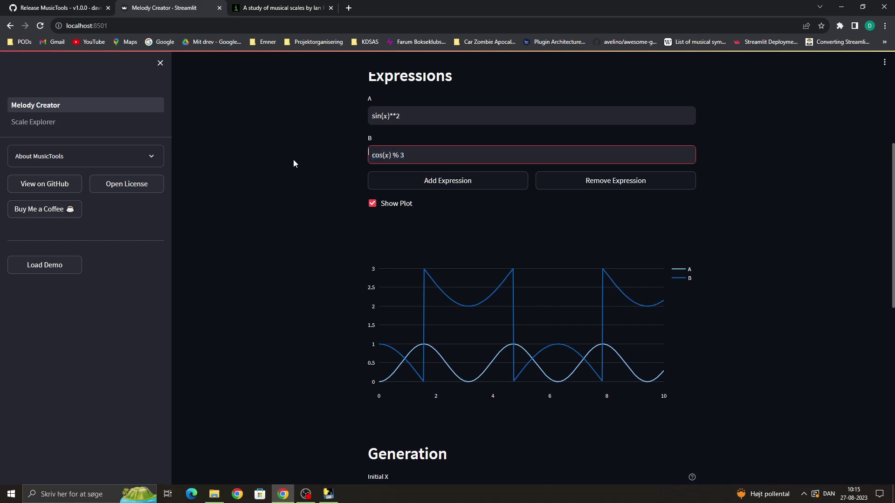
scroll(279, 177, "down", 8)
left_click(453, 233)
left_click(464, 238)
type("B()")
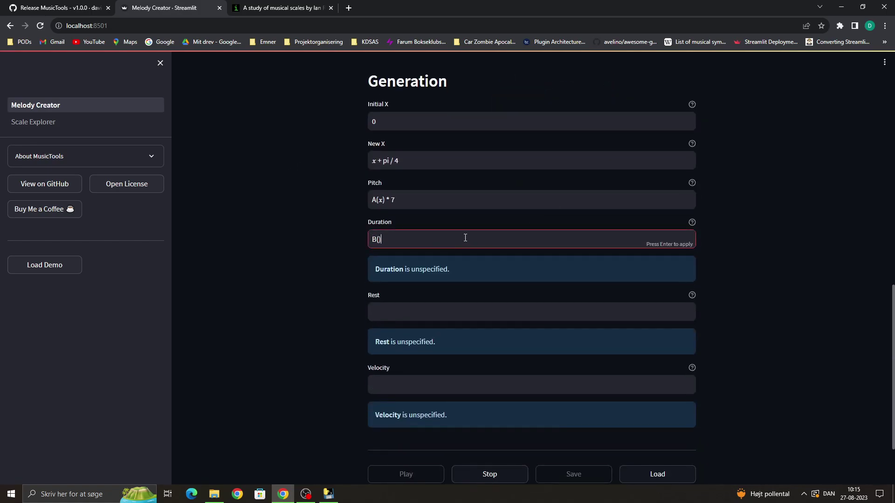
type("x")
key("Return")
Review the Initial X, New X, Pitch and Duration entries in the Generation section
left_click(411, 279)
scroll(408, 261, "down", 1)
left_click_drag(411, 211, 368, 212)
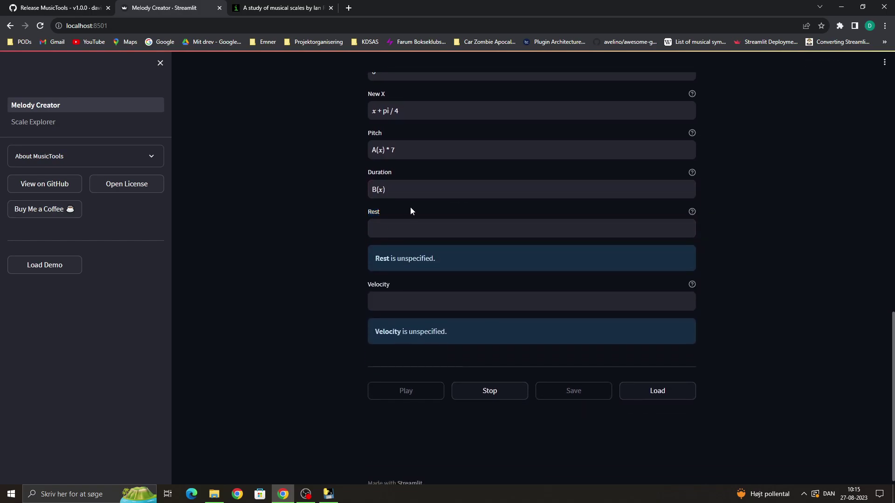
left_click(401, 232)
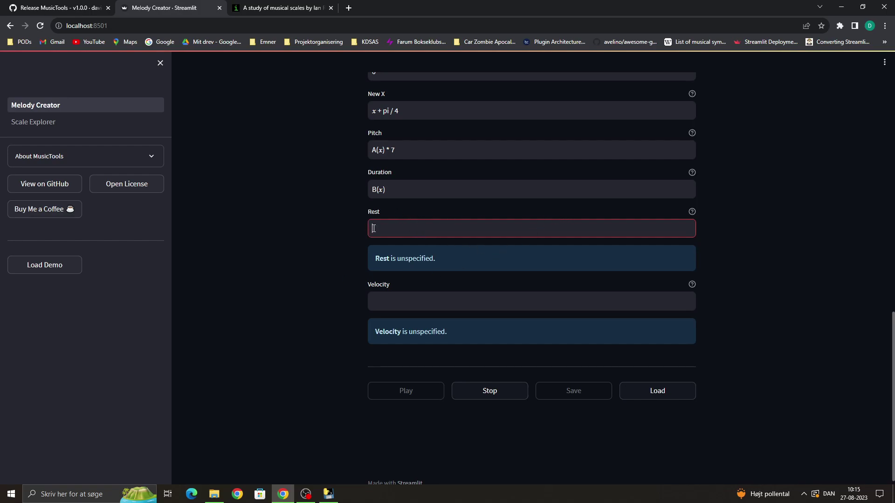
left_click(404, 188)
scroll(466, 215, "up", 1)
left_click(417, 197)
left_click(408, 156)
left_click(416, 117)
left_click(420, 153)
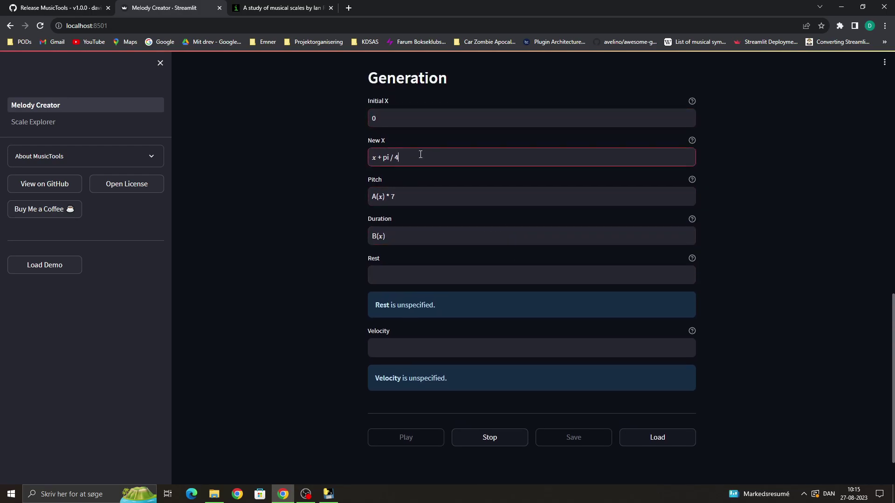
left_click(416, 197)
left_click(425, 236)
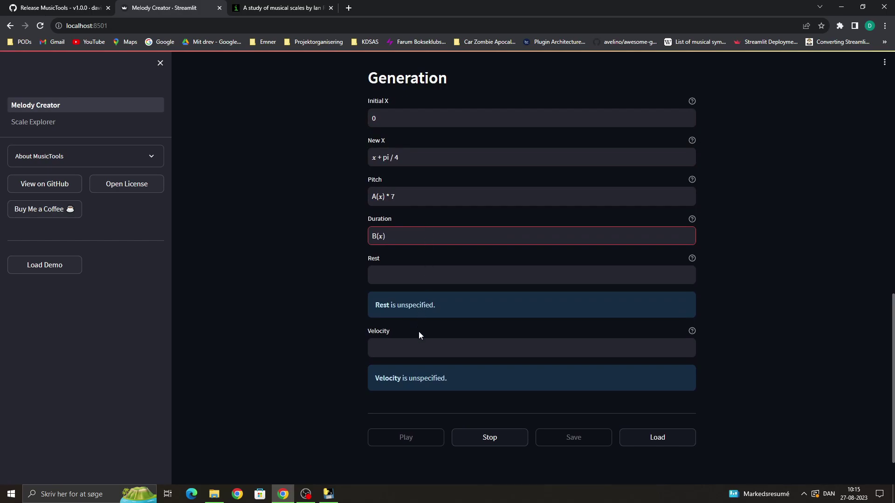
Try C(x) and boolean values such as False as the Rest entry, clearing each one again
left_click(393, 276)
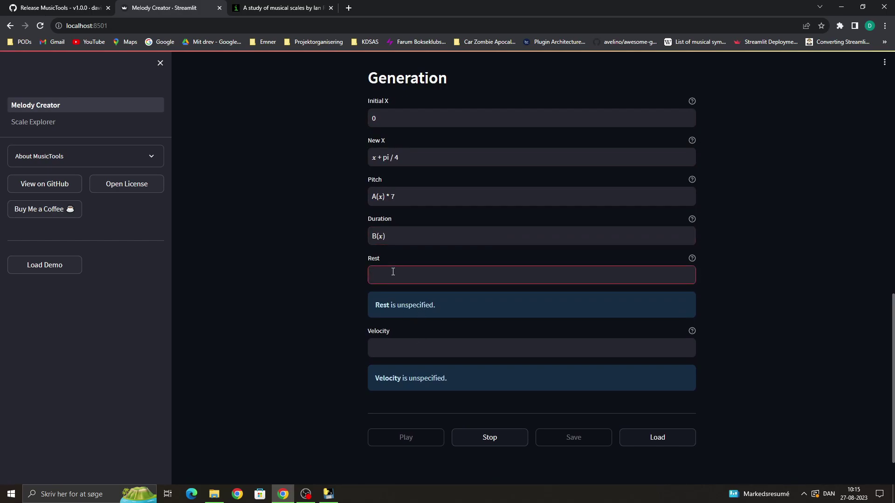
left_click(410, 280)
type("C(x)")
key("BackSpace")
key("BackSpace")
key("BackSpace")
key("BackSpace")
type("Fals")
key("BackSpace")
key("BackSpace")
key("BackSpace")
key("BackSpace")
type("Tru")
key("BackSpace")
key("BackSpace")
key("BackSpace")
type("False")
key("BackSpace")
key("BackSpace")
key("BackSpace")
key("BackSpace")
key("BackSpace")
Enter A(x) > B(x) as the Rest condition and compare it with the plotted curves of A and B
scroll(418, 266, "up", 1)
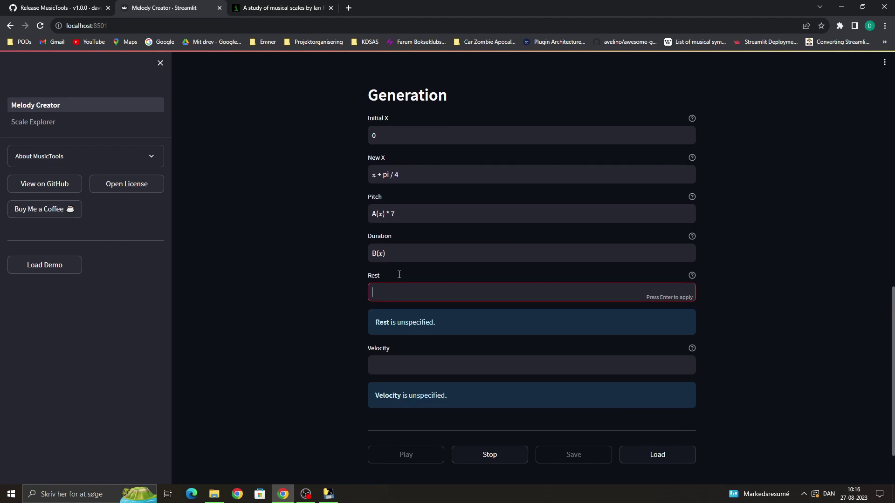
type("A()")
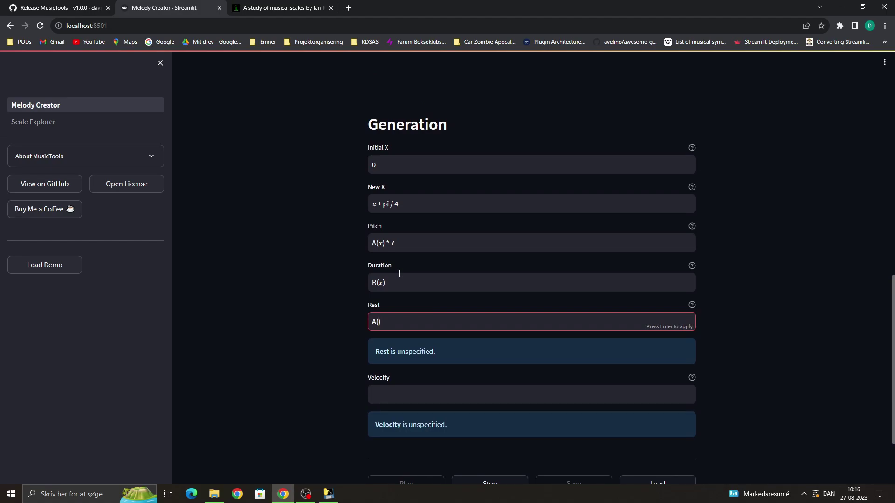
type("x > ()B")
key("Right")
type("x")
scroll(412, 329, "up", 6)
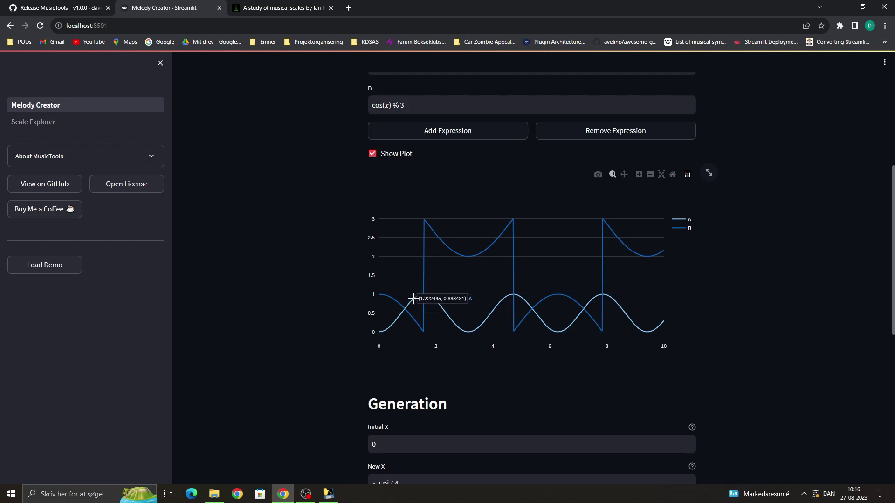
scroll(413, 299, "down", 7)
scroll(413, 294, "up", 4)
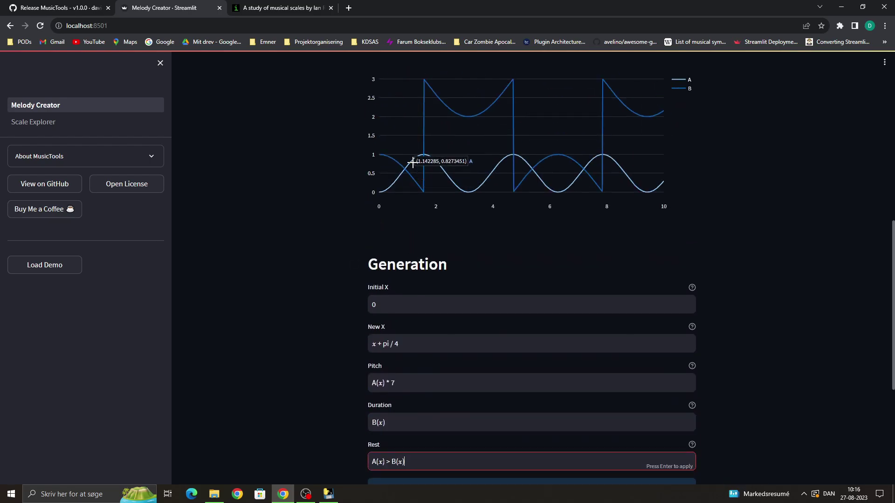
scroll(429, 231, "down", 4)
Reverse the Rest comparison to A(x) < B(x), checking it against the plot, and apply it
left_click_drag(415, 278, 392, 276)
left_click(391, 276)
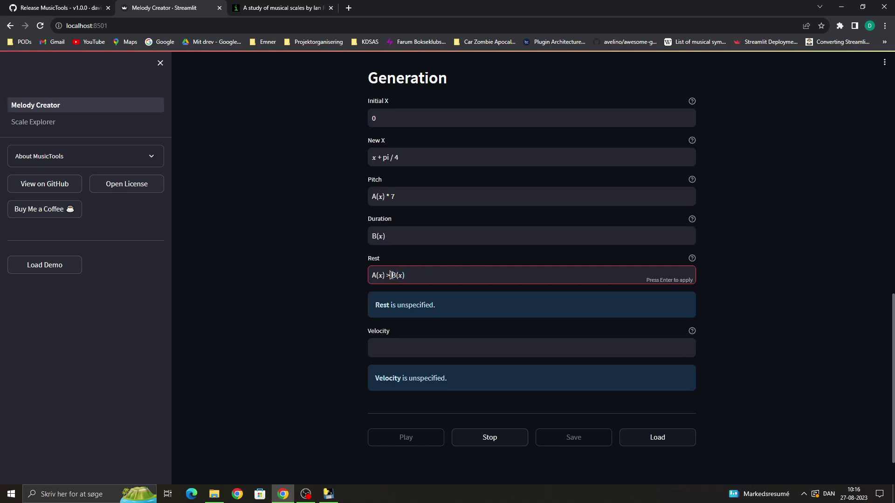
scroll(461, 278, "up", 6)
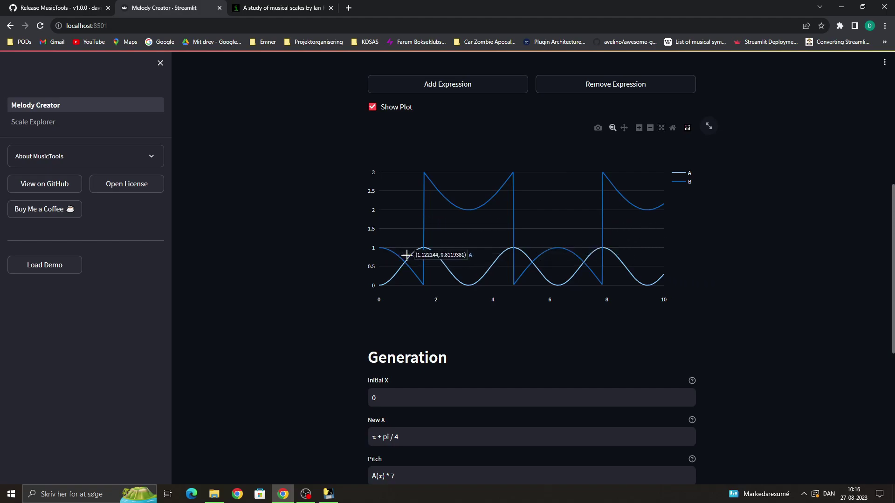
scroll(556, 295, "down", 6)
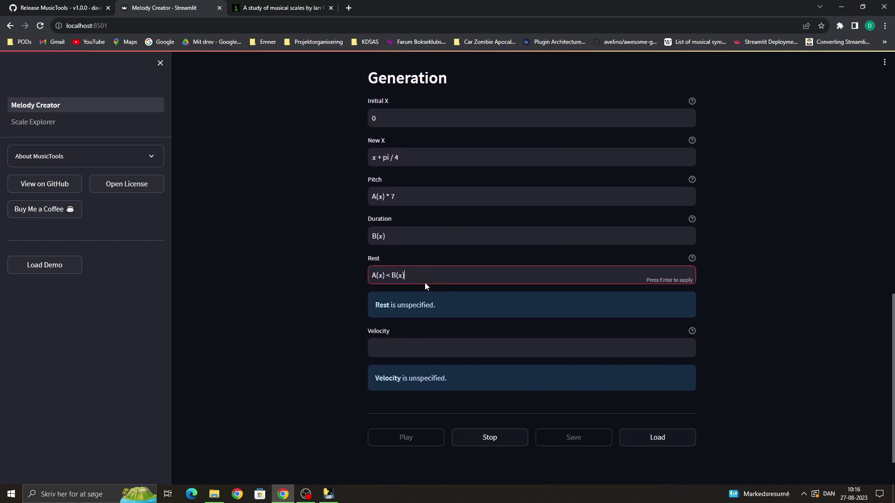
key("Return")
Set Velocity to 64 and apply it
left_click(373, 312)
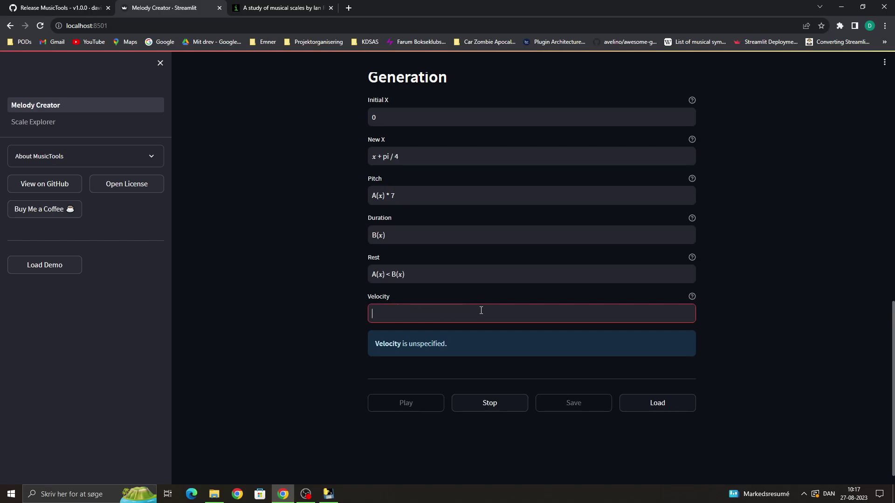
type("64")
key("Return")
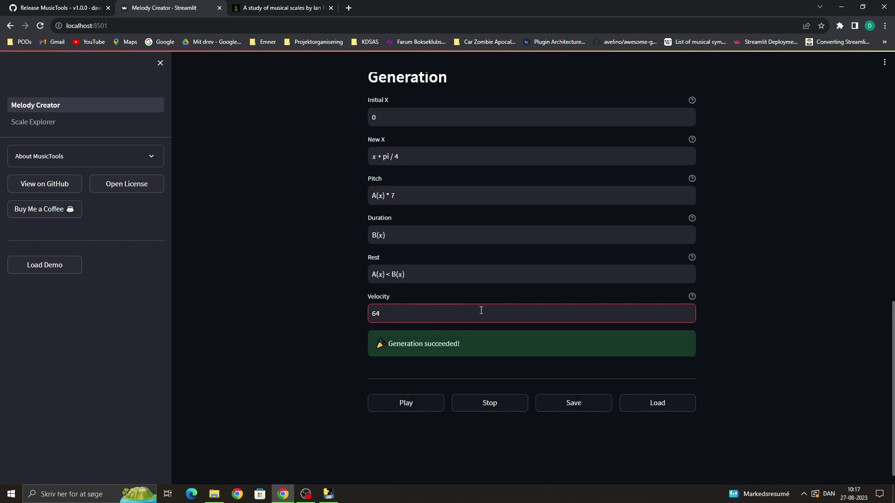
left_click(345, 315)
Look over the completed generation settings and try to play the generated melody, repeating the attempt
scroll(356, 312, "up", 2)
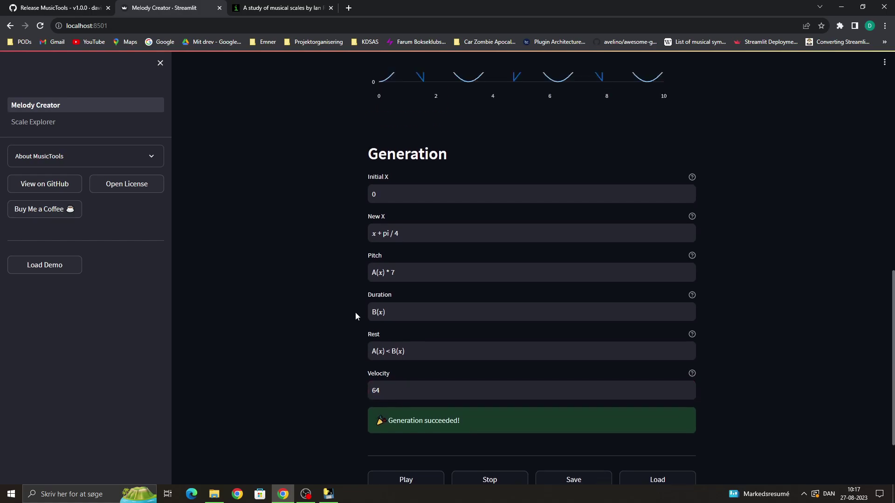
scroll(485, 349, "down", 3)
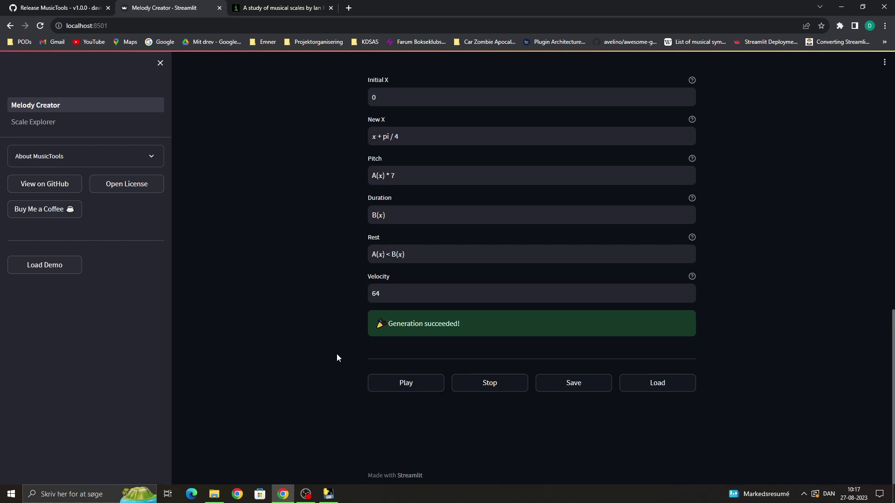
scroll(421, 343, "up", 5)
scroll(423, 343, "down", 5)
left_click(403, 383)
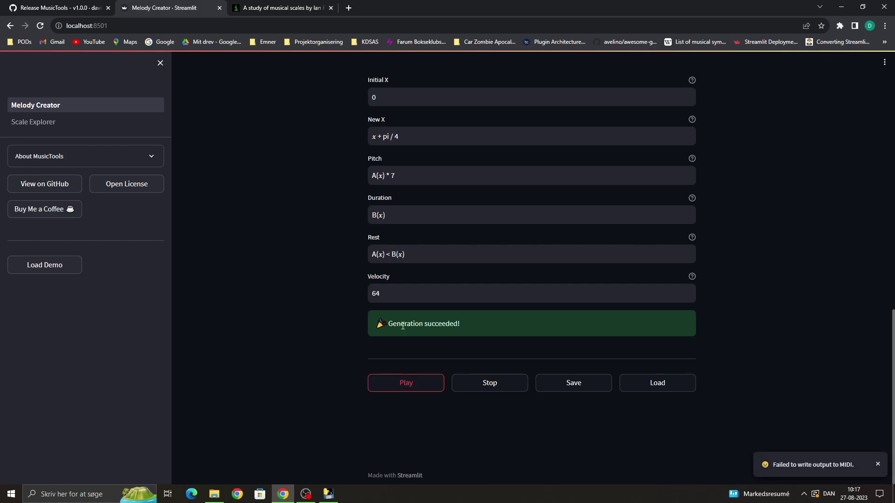
left_click(410, 389)
left_click(410, 390)
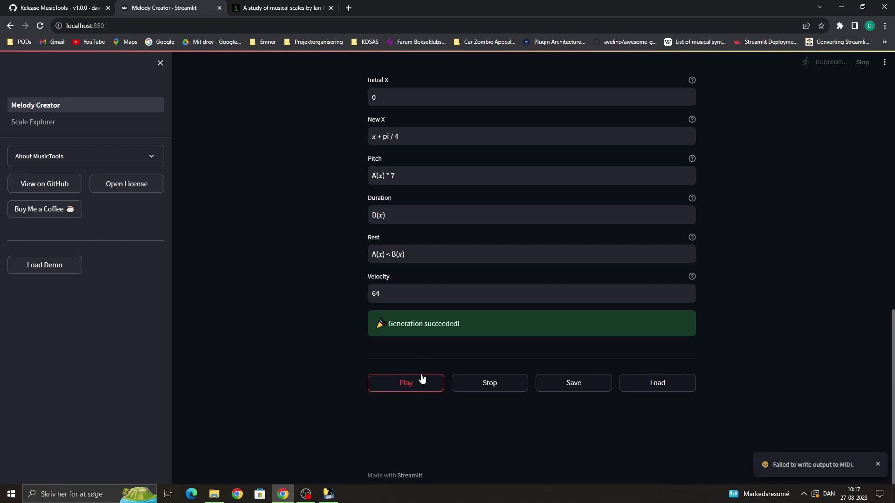
scroll(422, 378, "up", 6)
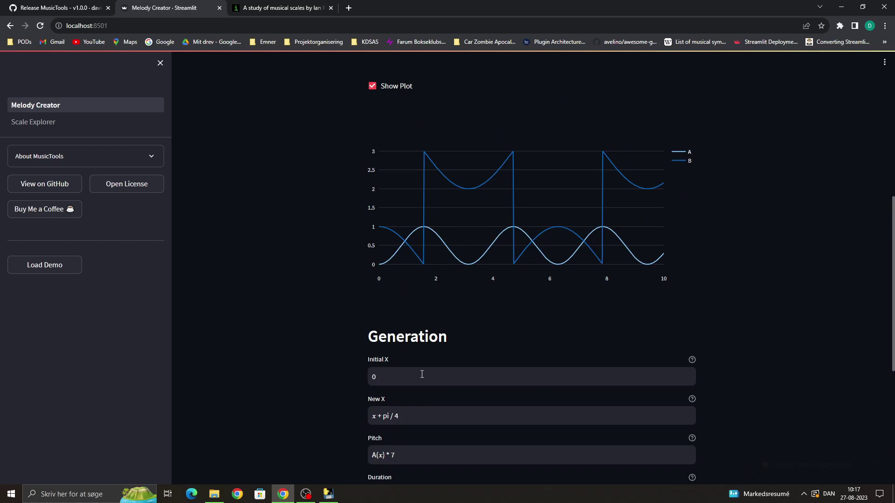
scroll(422, 374, "down", 6)
left_click(419, 392)
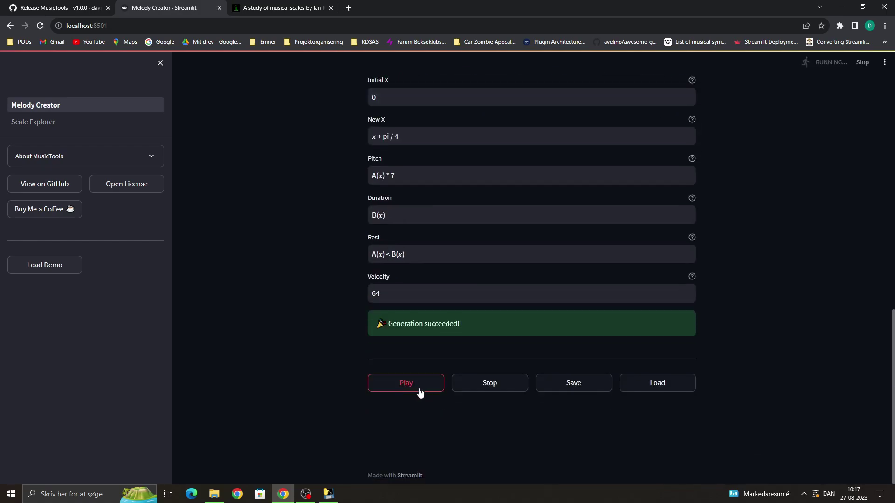
Examine the Duration expression B(x) against the values of curve B in the plot
left_click(440, 252)
left_click(417, 278)
scroll(423, 260, "up", 1)
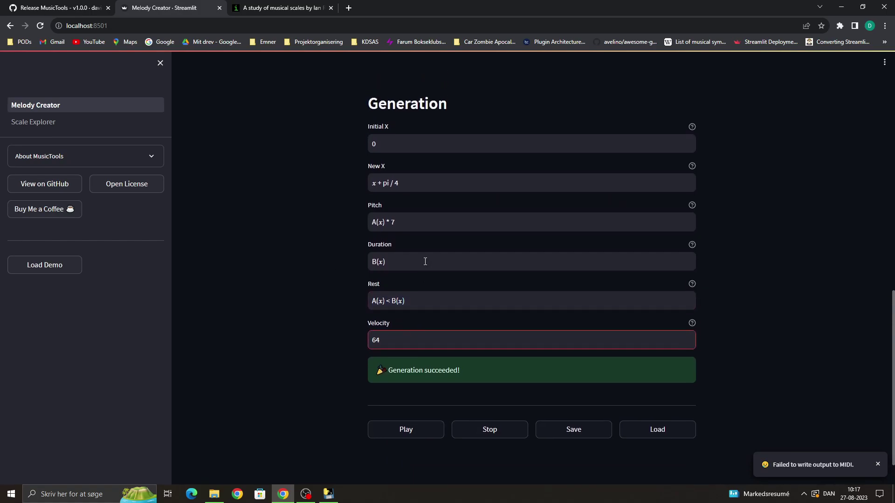
left_click(425, 262)
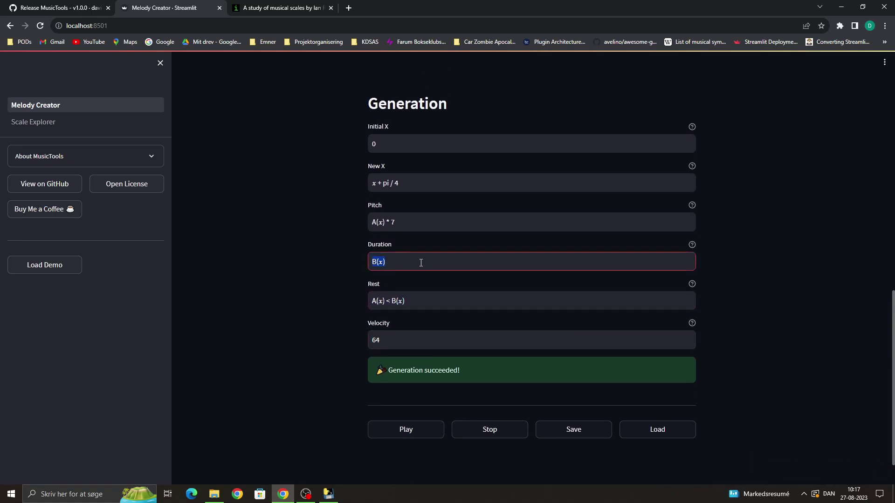
scroll(439, 297, "up", 4)
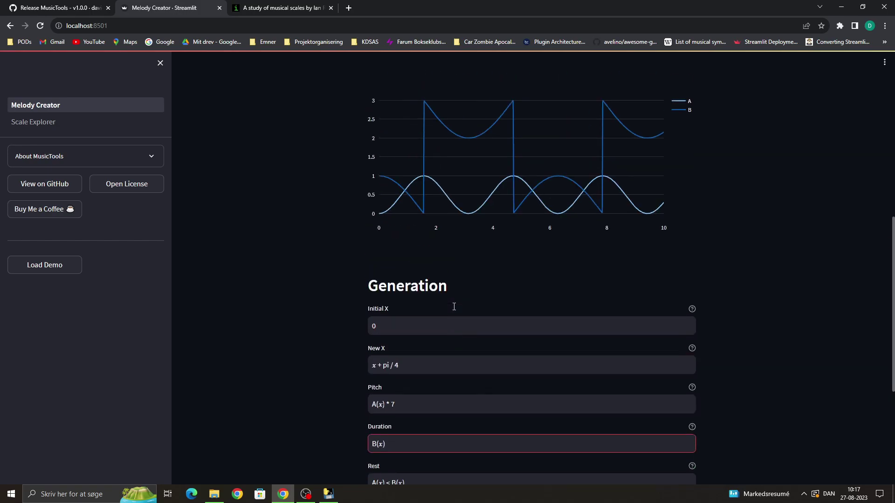
scroll(455, 310, "down", 2)
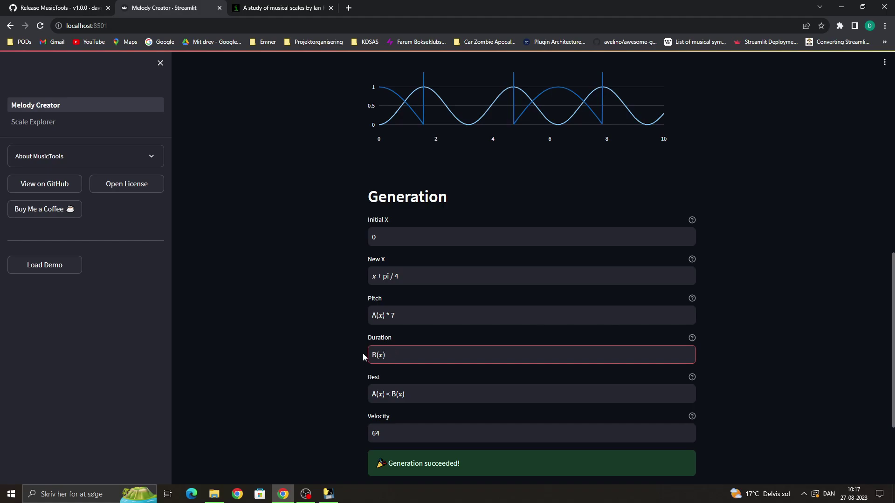
scroll(427, 367, "up", 4)
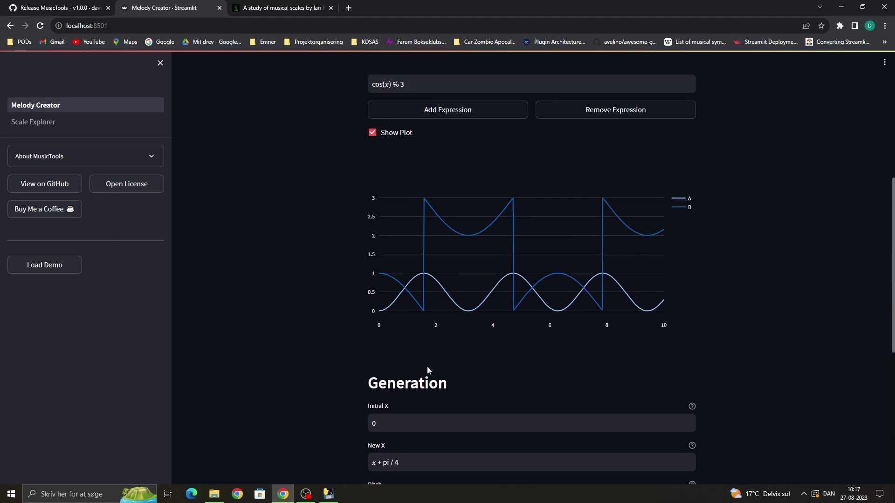
scroll(426, 366, "down", 3)
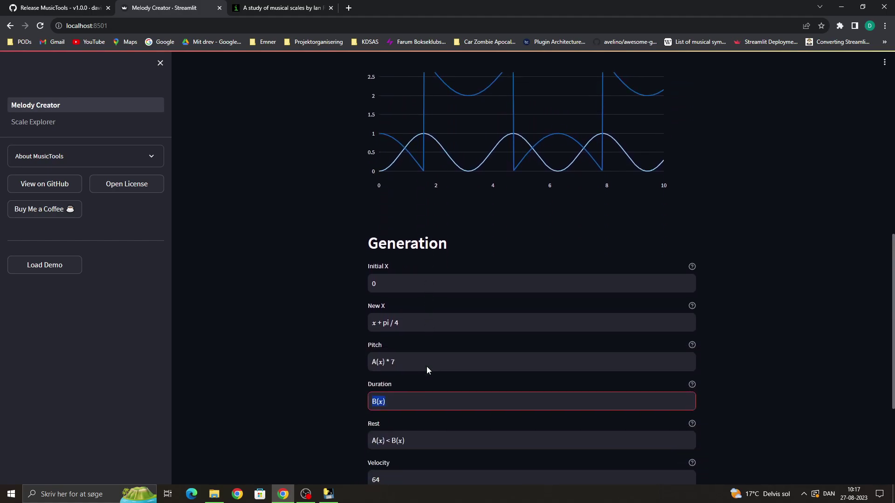
scroll(426, 366, "up", 1)
scroll(427, 366, "down", 2)
scroll(427, 366, "down", 1)
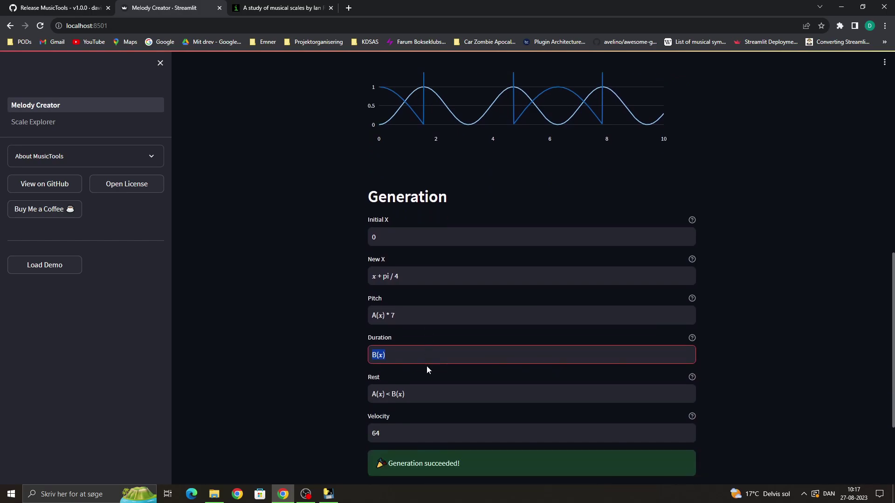
scroll(426, 366, "up", 2)
scroll(460, 367, "down", 3)
Set Duration to B(x) + 1, apply it, and check the curves in the plot
left_click(423, 314)
triple_click(425, 314)
left_click(437, 313)
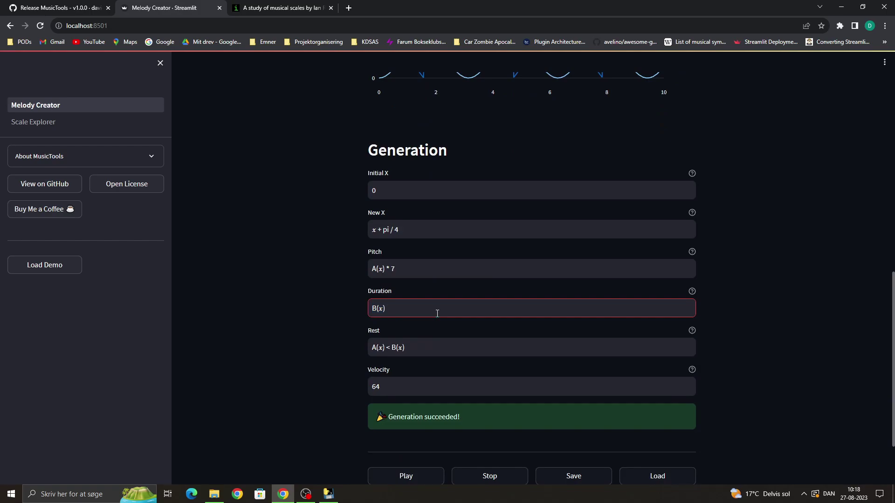
type("+ 1")
key("Return")
scroll(436, 302, "up", 2)
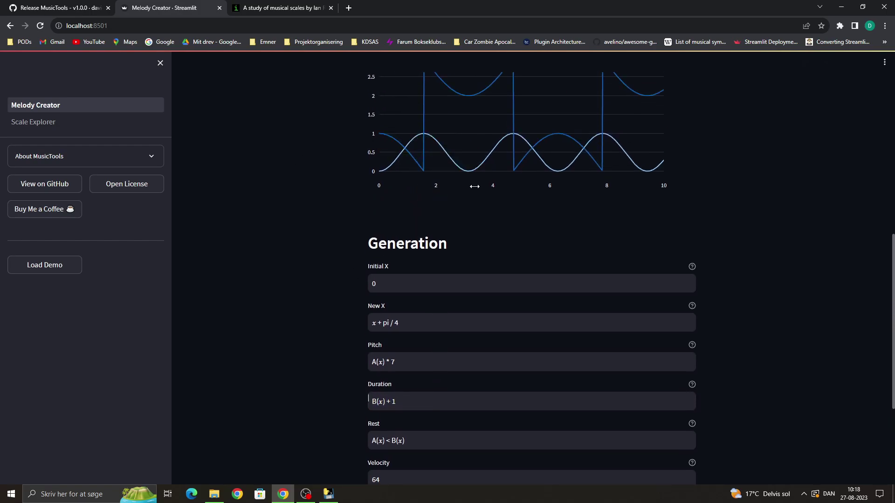
scroll(474, 216, "up", 2)
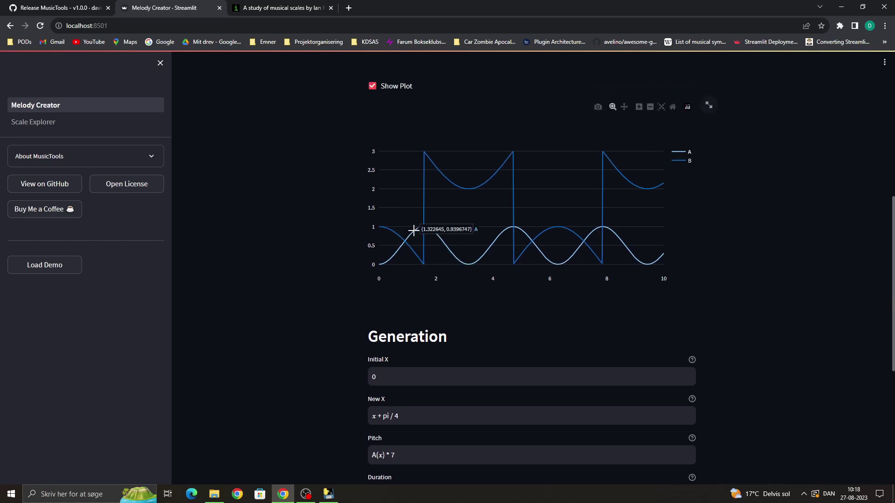
Play the melody generated with the new Duration expression and compare it with the plotted curves
scroll(414, 247, "down", 4)
scroll(407, 254, "down", 1)
left_click(370, 261)
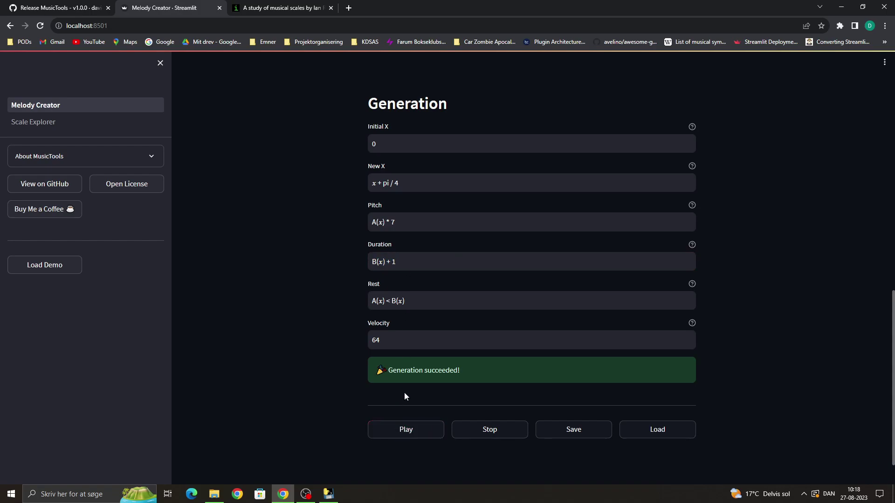
left_click_drag(415, 258, 304, 266)
left_click(412, 258)
left_click(268, 273)
left_click(403, 424)
left_click(410, 433)
scroll(300, 376, "up", 6)
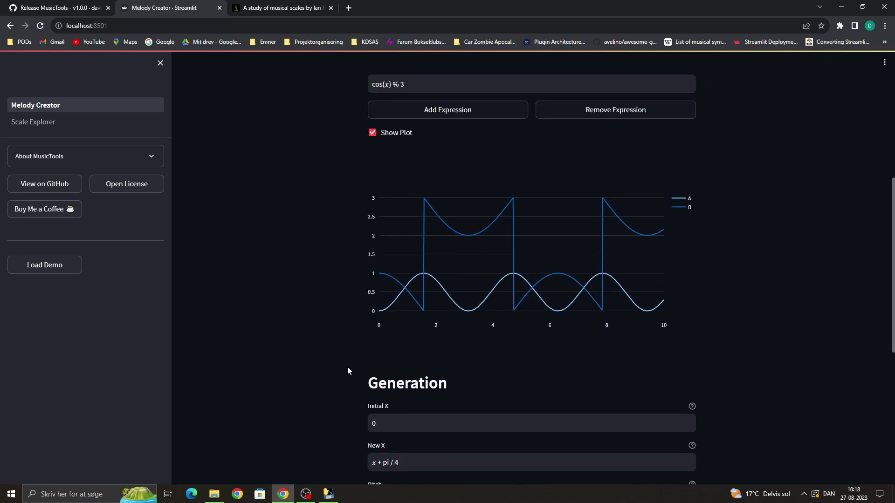
scroll(348, 371, "down", 6)
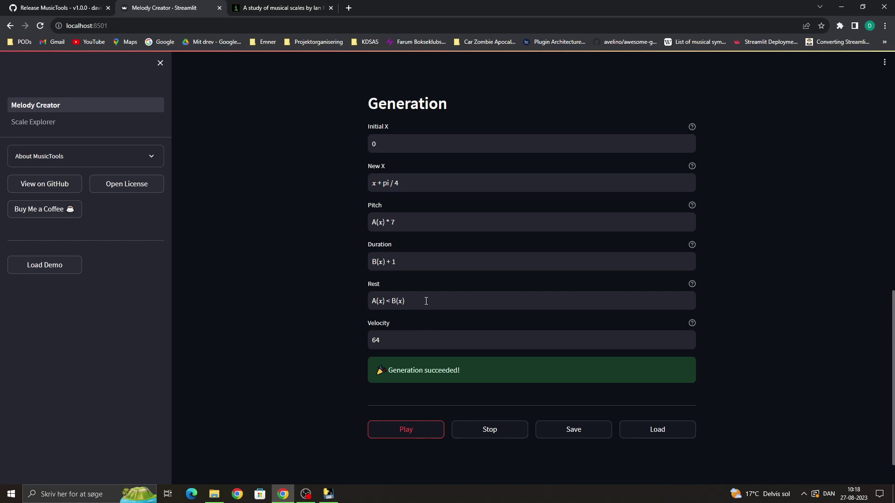
Stop playback, set Rest to False, and play the melody again while adjusting the system volume
left_click_drag(415, 300, 358, 314)
left_click(501, 424)
left_click_drag(415, 301, 253, 297)
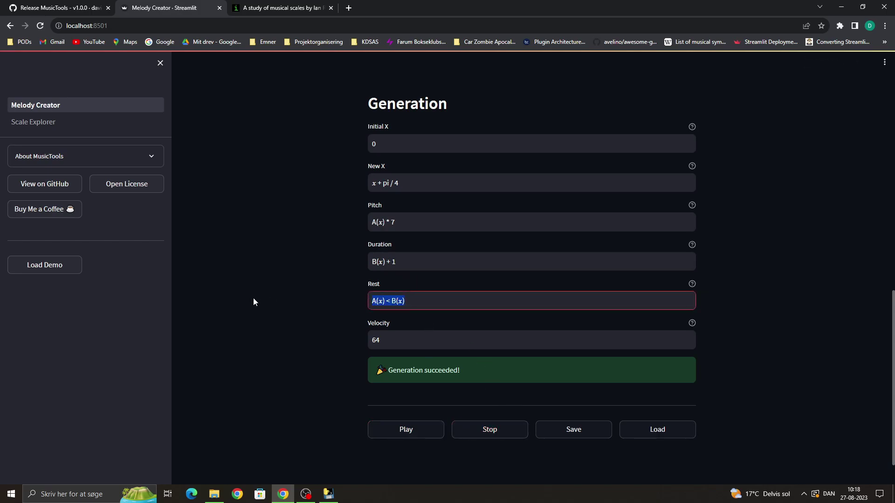
type("False")
key("Return")
left_click(369, 324)
left_click(398, 427)
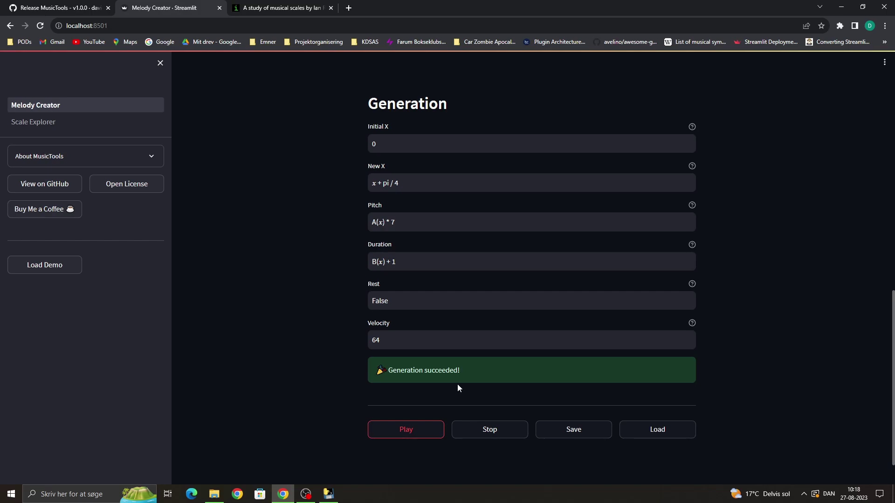
key("XF86AudioLowerVolume")
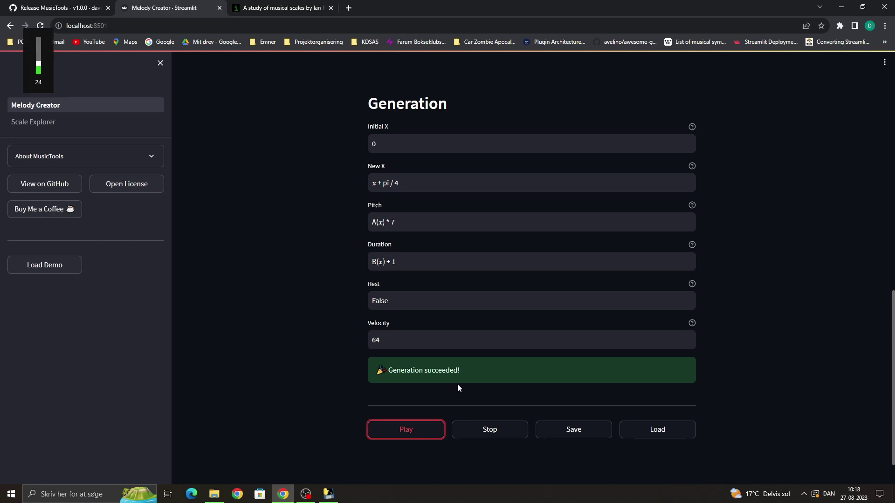
key("XF86AudioRaiseVolume")
key("XF86AudioRaiseVolume")
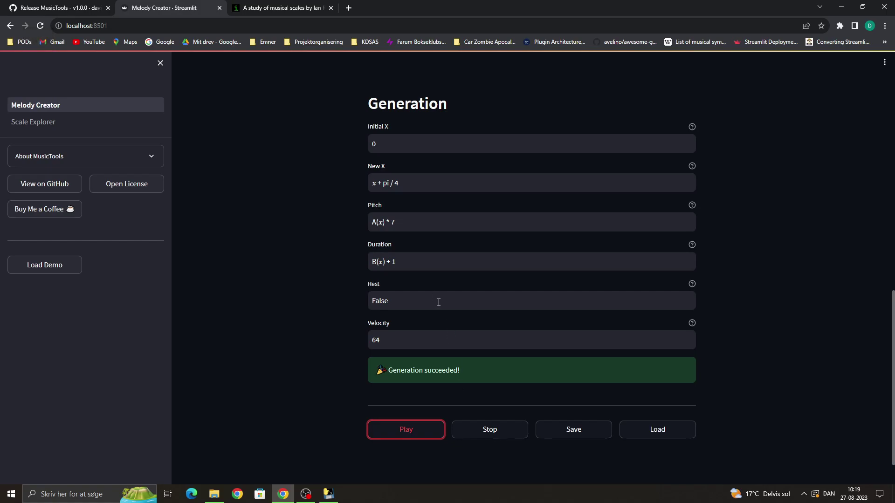
Set Duration to (B(x) + 1) / 2 and apply it
left_click(413, 268)
type(")")
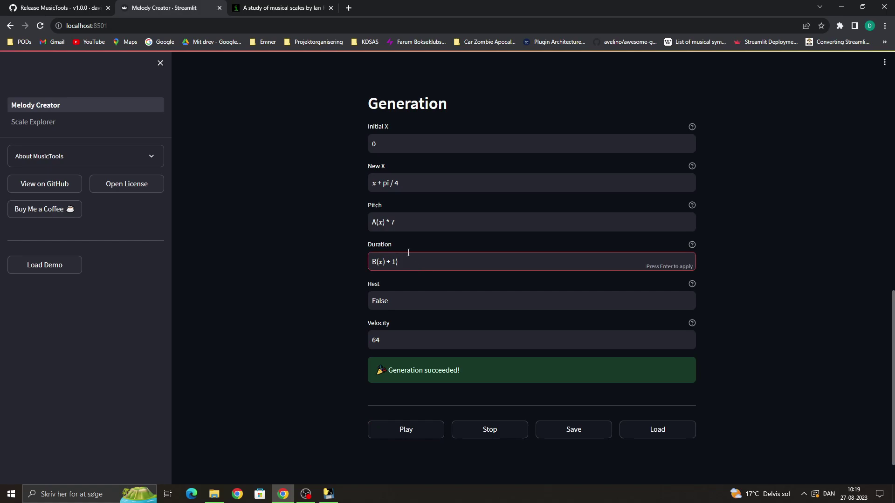
left_click(374, 259)
type("(")
type(" / 4")
key("Return")
key("BackSpace")
type("2")
key("Return")
Set New X to x + pi / 8 and play the generated melody
left_click(435, 221)
left_click(439, 178)
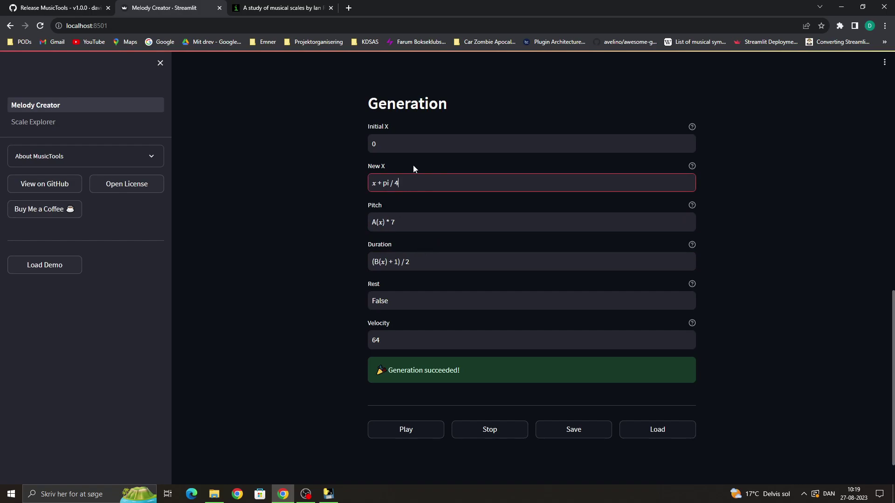
double_click(396, 183)
type("8")
left_click(409, 222)
left_click(410, 426)
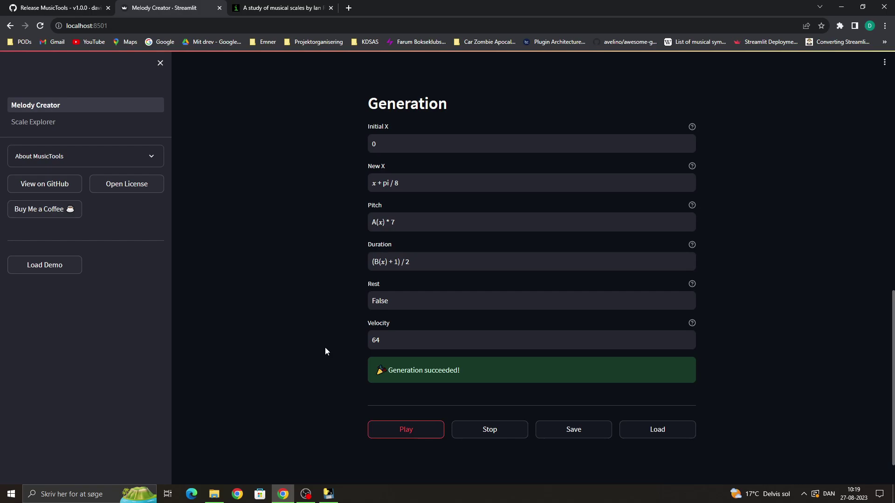
Change the melody's Scale to A-1453, apply it, and play the result
scroll(325, 348, "up", 12)
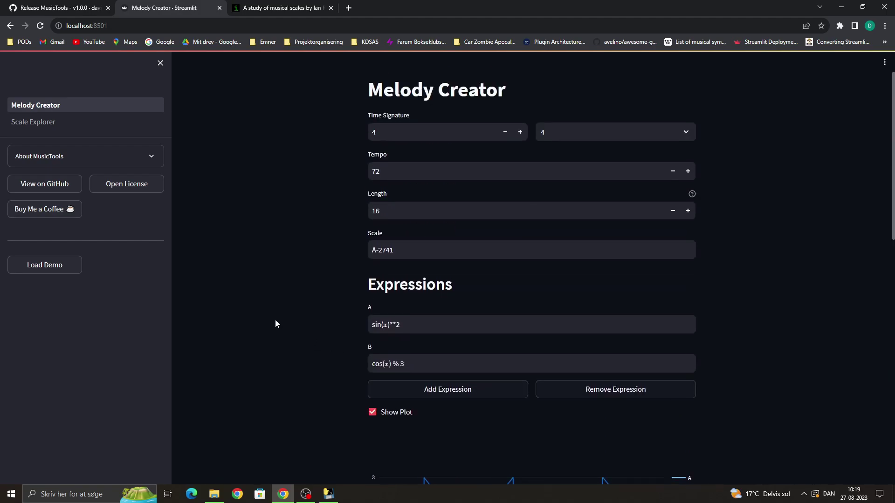
double_click(428, 211)
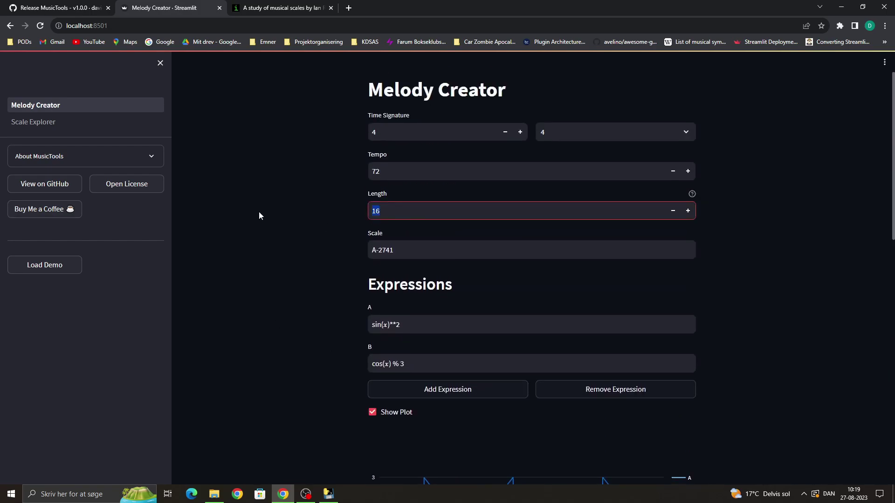
left_click(400, 173)
left_click(415, 208)
triple_click(414, 250)
left_click(415, 250)
left_click_drag(415, 251, 380, 250)
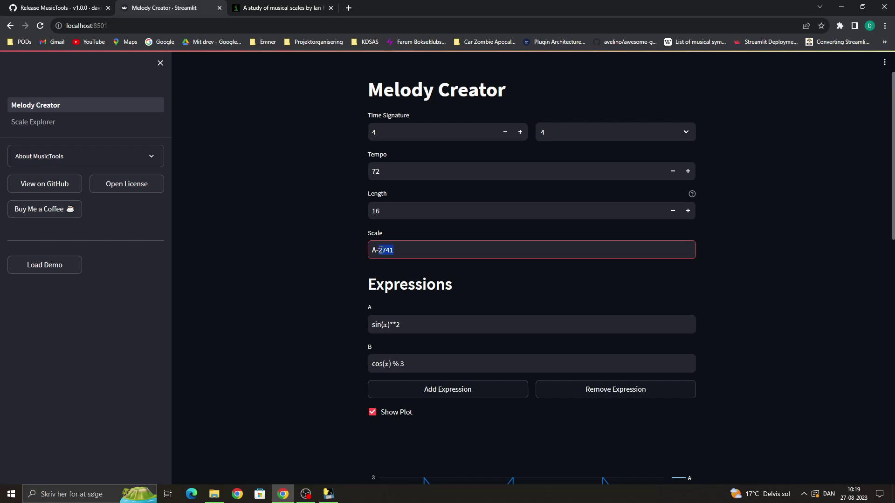
type("1453")
key("Return")
scroll(241, 289, "down", 13)
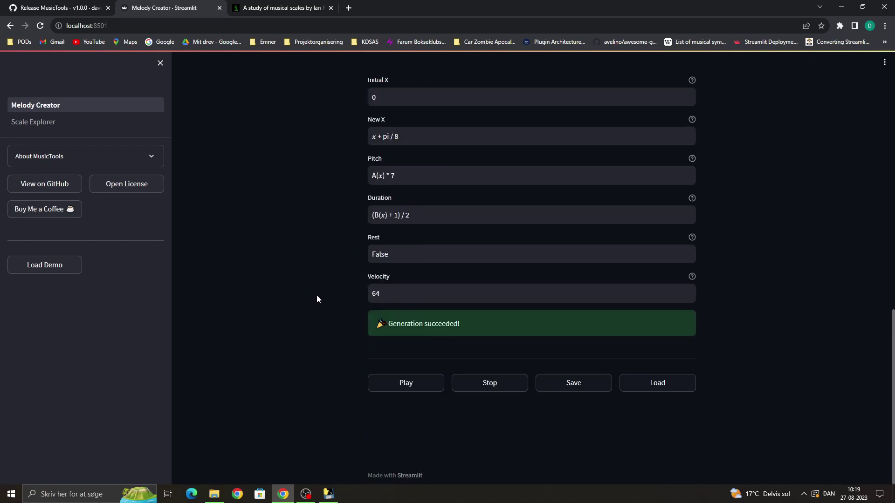
left_click(394, 389)
Set the melody's Length to 32 and preview it by starting and stopping playback
scroll(289, 245, "up", 2)
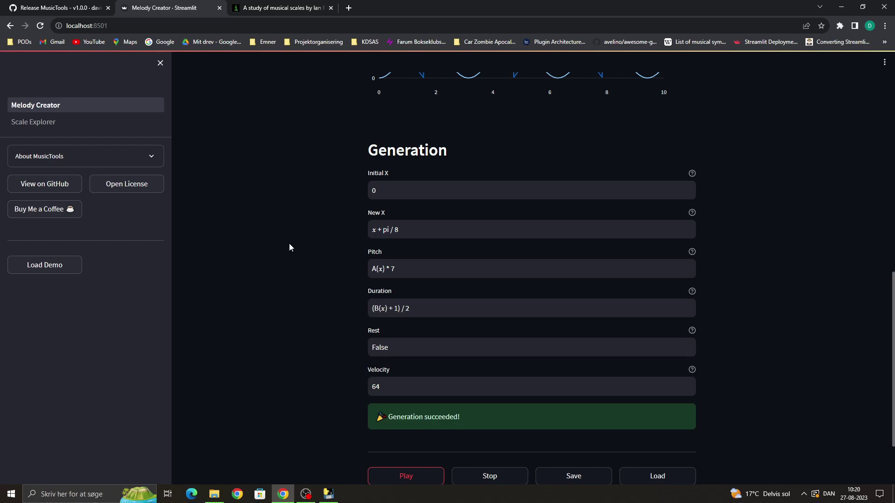
left_click(421, 306)
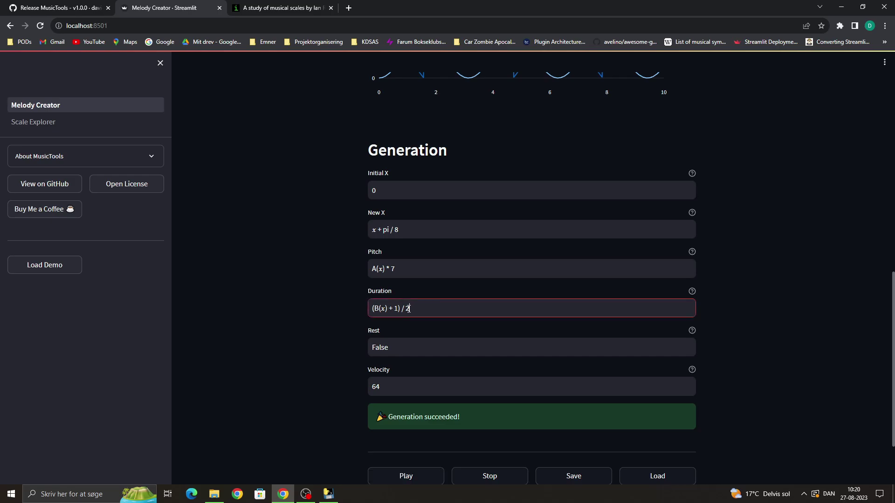
key("shift+Tab")
key("shift+Tab")
key("shift+Tab")
key("shift+Tab")
key("shift+Tab")
key("shift+Tab")
key("shift+Tab")
key("shift+Tab")
key("shift+Tab")
key("shift+Tab")
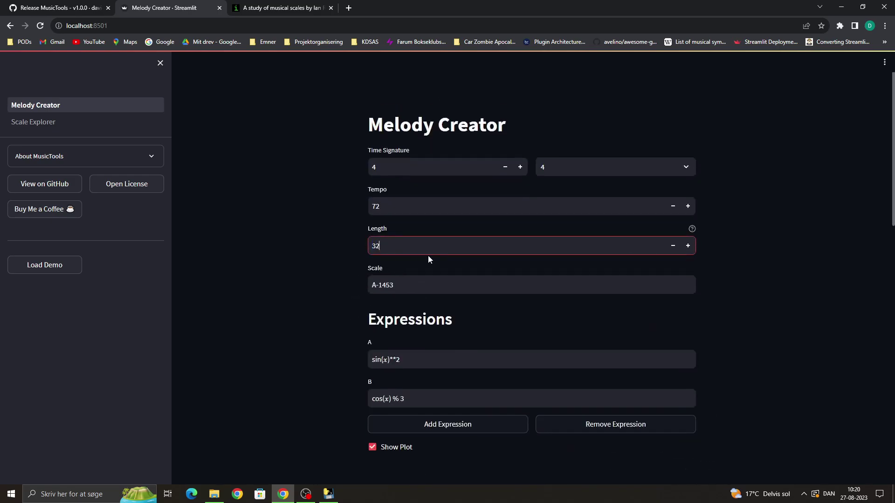
scroll(357, 258, "down", 10)
scroll(357, 262, "down", 3)
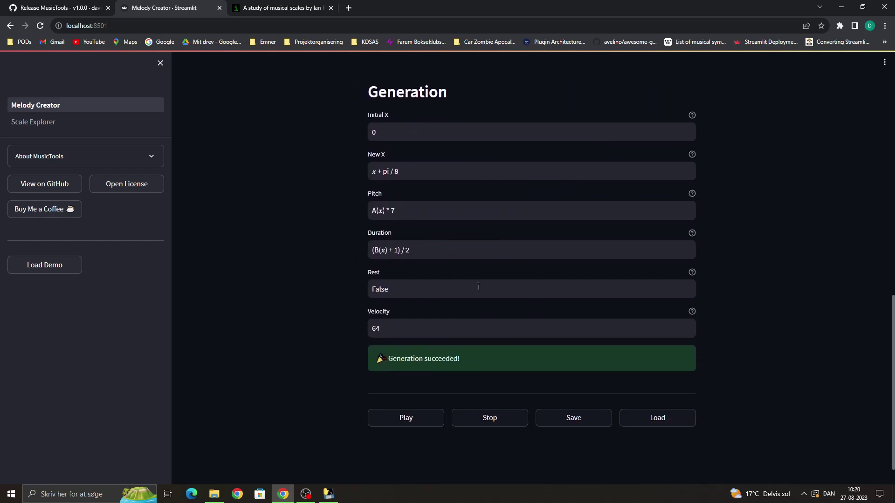
left_click(405, 419)
left_click(502, 419)
Set Duration to (B(x) + 1) / 4 and preview the melody by starting and stopping playback
scroll(447, 153, "up", 15)
scroll(447, 157, "down", 12)
double_click(407, 250)
type("4")
left_click(408, 420)
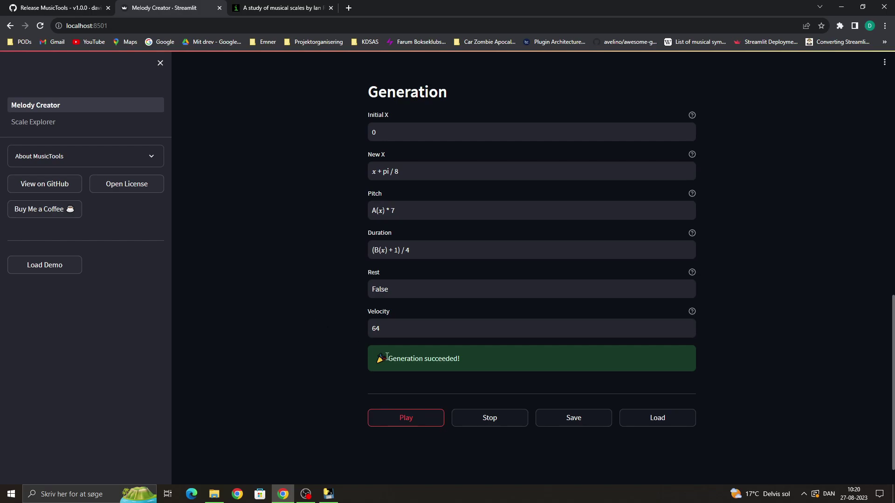
left_click(489, 420)
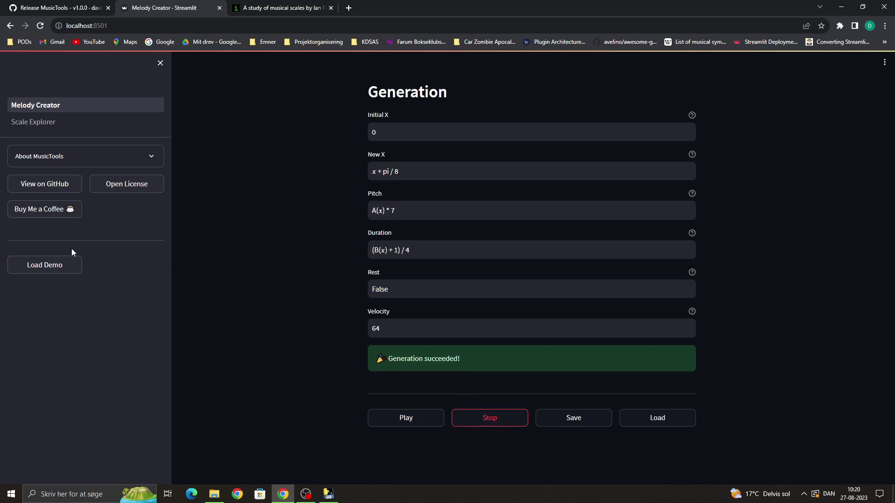
Load the demo melody and look over its expression A, scale and generation settings
left_click(46, 268)
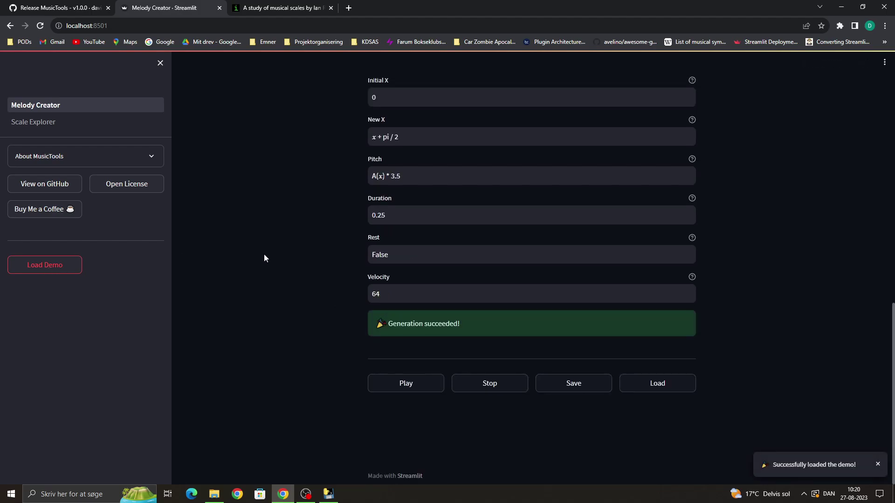
scroll(264, 258, "up", 12)
scroll(428, 251, "down", 3)
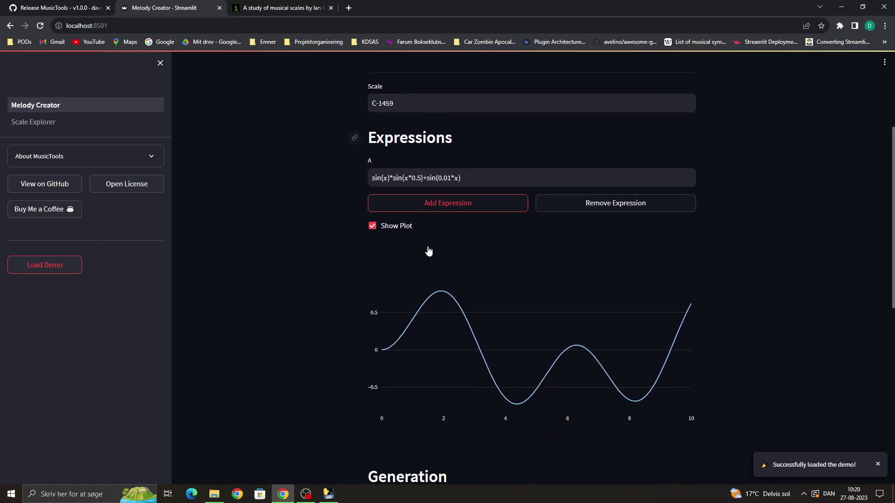
scroll(429, 252, "up", 3)
left_click_drag(499, 352, 323, 359)
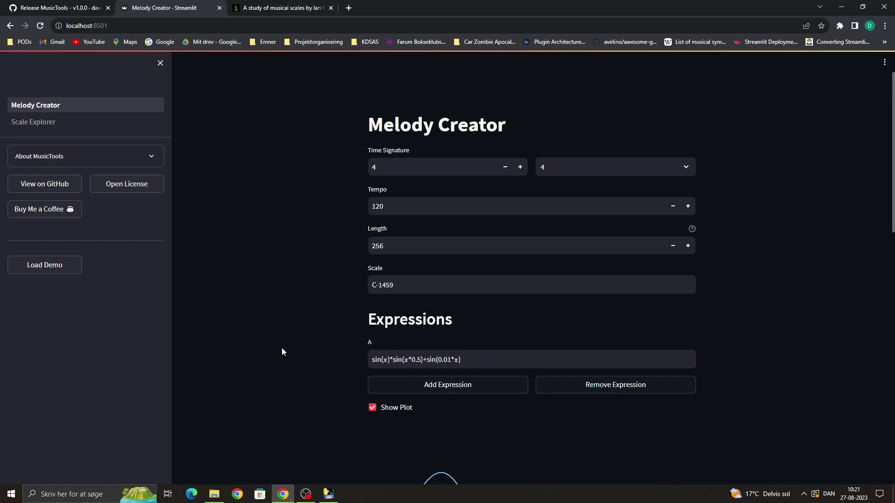
left_click_drag(493, 358, 290, 362)
left_click(290, 363)
key("shift+Tab")
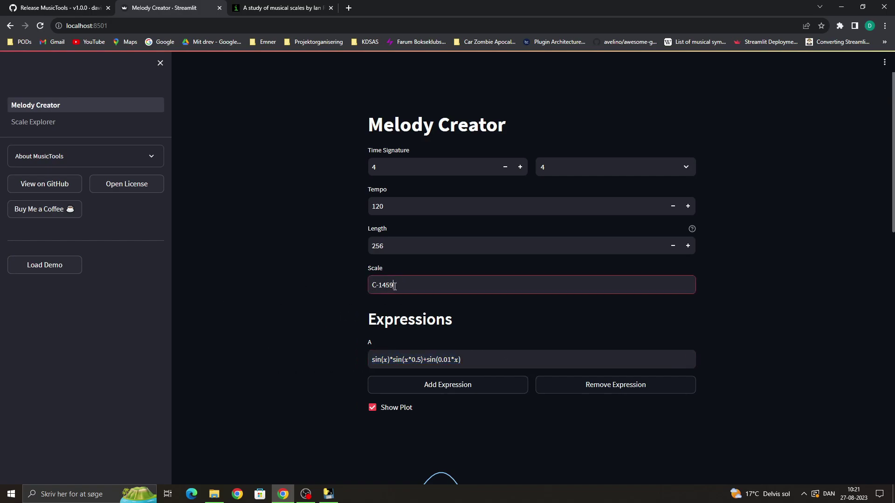
scroll(347, 249, "down", 12)
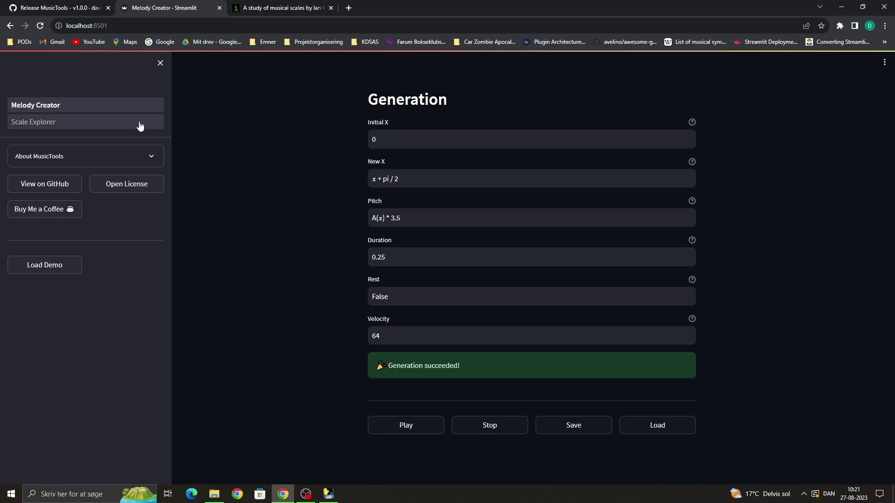
Switch between Scale Explorer and Melody Creator, looking over the demo's settings, plot and the scale and chord options
left_click(140, 124)
left_click(135, 105)
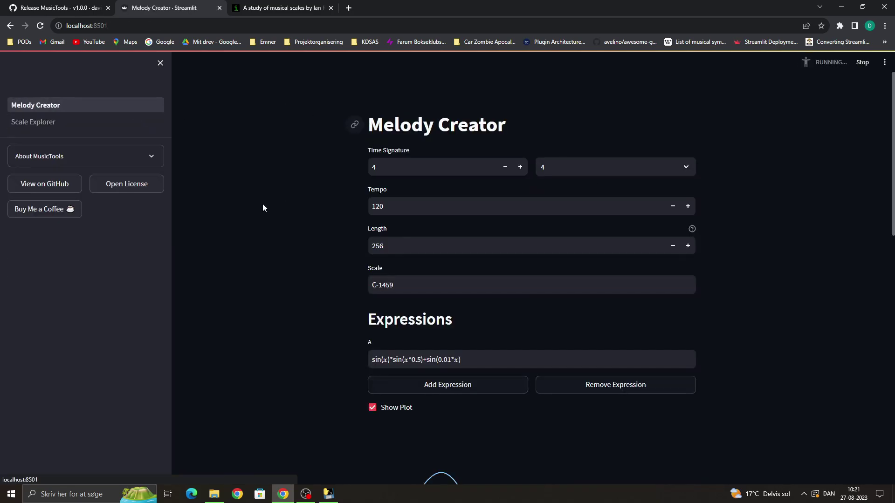
scroll(348, 391, "down", 6)
scroll(404, 318, "down", 5)
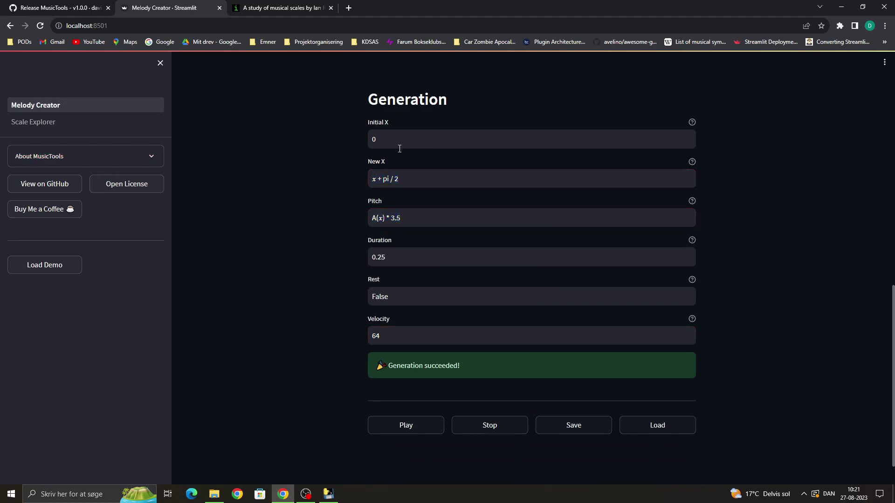
scroll(403, 148, "up", 6)
scroll(265, 185, "up", 3)
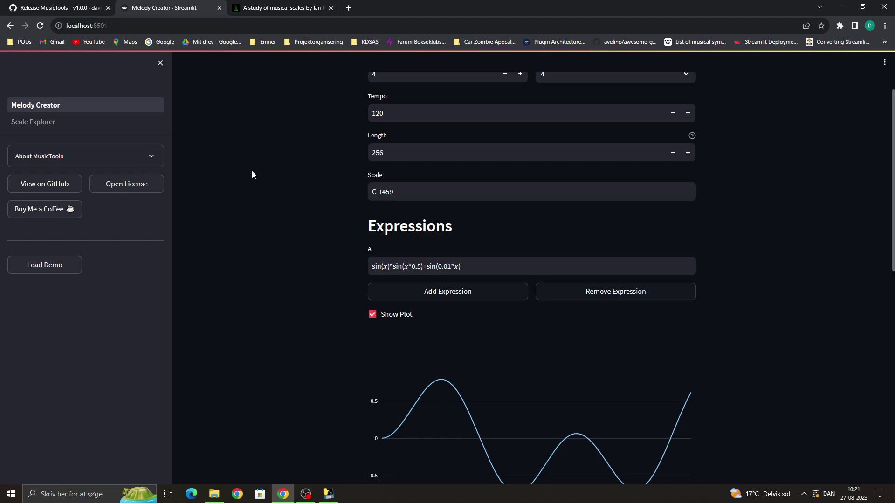
left_click(140, 122)
scroll(363, 185, "down", 3)
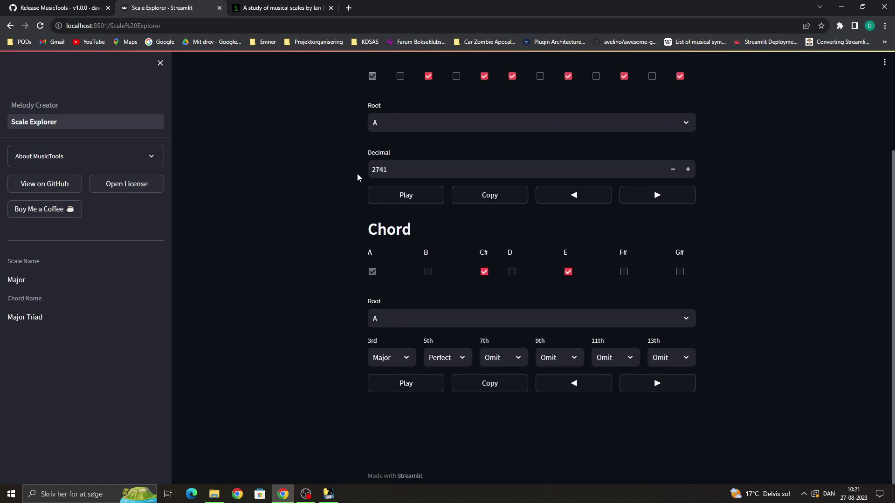
left_click(132, 106)
scroll(352, 135, "down", 6)
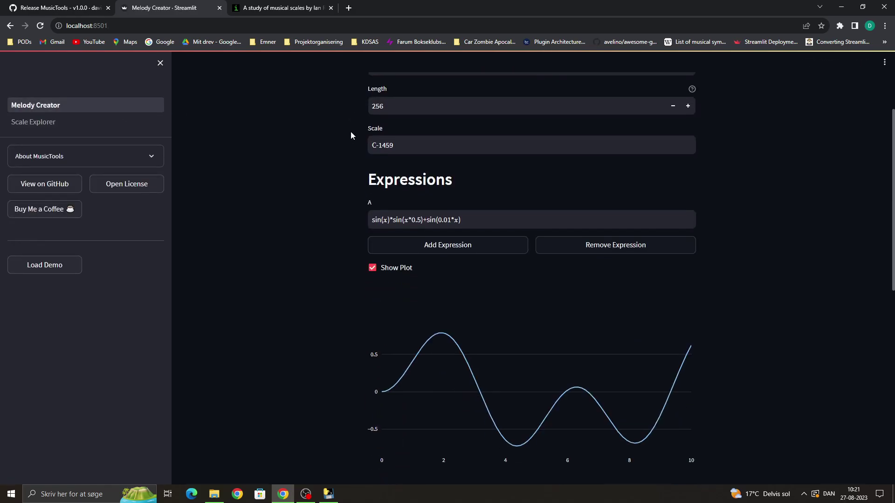
scroll(307, 138, "down", 3)
scroll(330, 138, "down", 2)
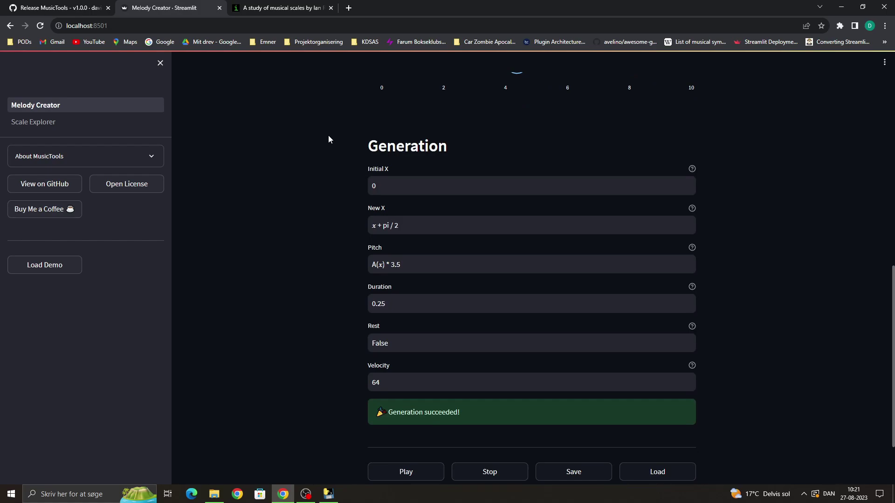
Examine the demo's generation fields one by one, from Initial X through Rest
double_click(429, 186)
left_click(335, 180)
left_click(453, 229)
scroll(301, 218, "down", 1)
left_click(417, 215)
left_click(452, 258)
left_click(416, 298)
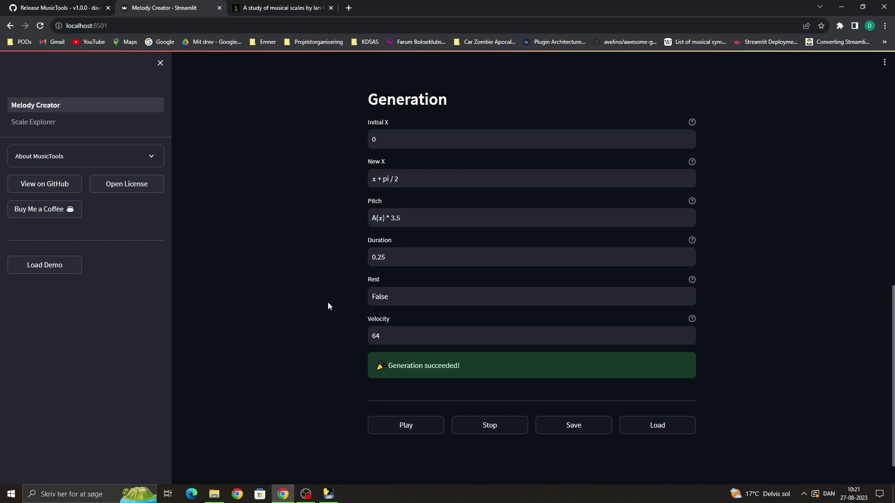
Review the whole demo setup, from tempo, length and scale through the plotted expression to the playback and save controls
scroll(328, 306, "up", 10)
scroll(328, 306, "up", 2)
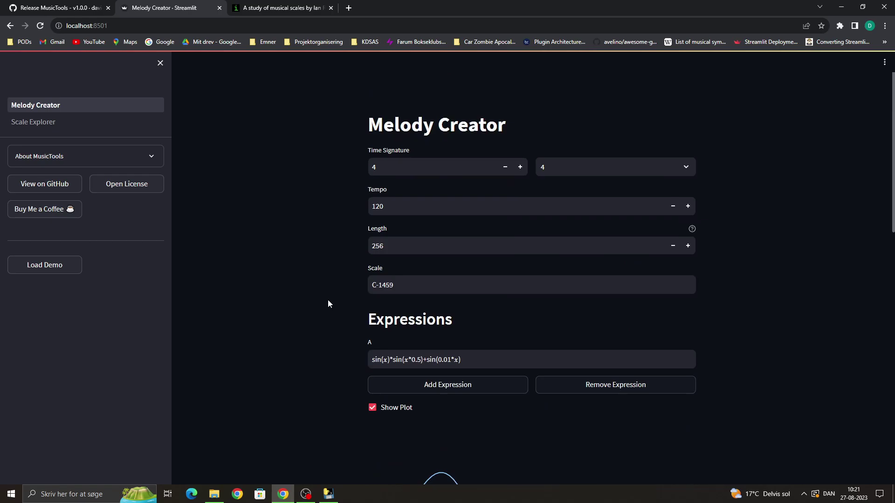
scroll(328, 303, "down", 12)
scroll(328, 304, "down", 2)
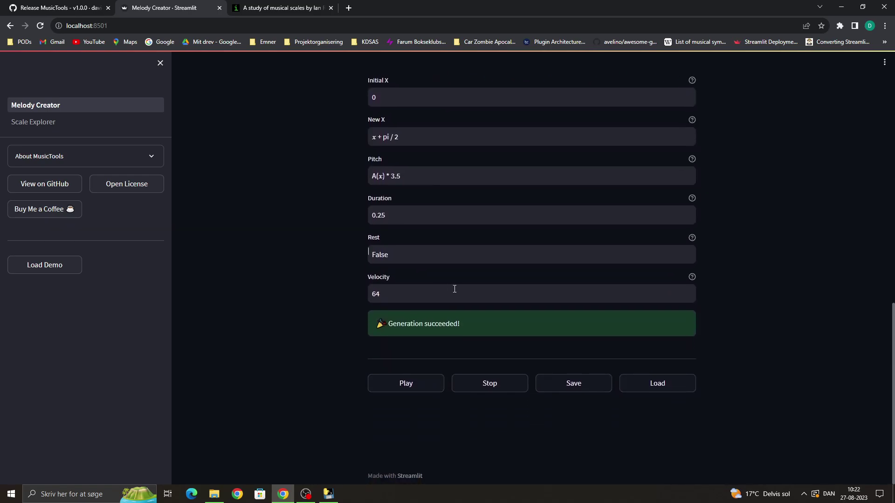
scroll(321, 255, "up", 7)
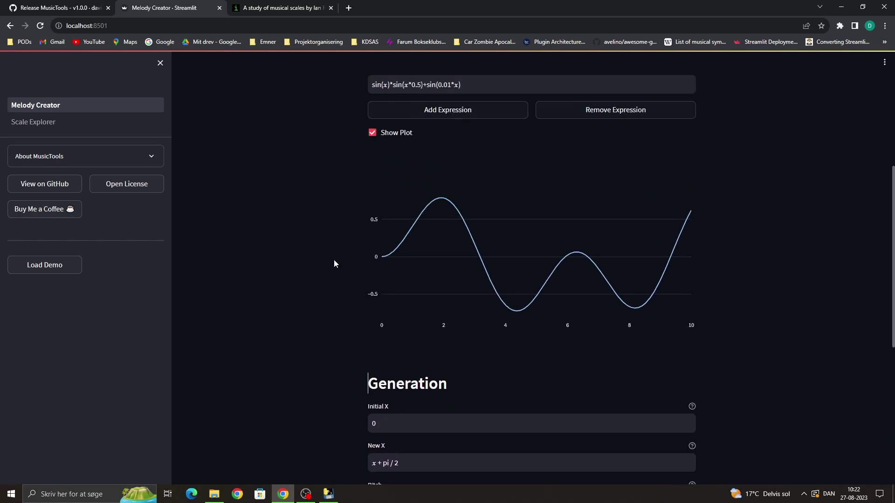
scroll(316, 236, "up", 2)
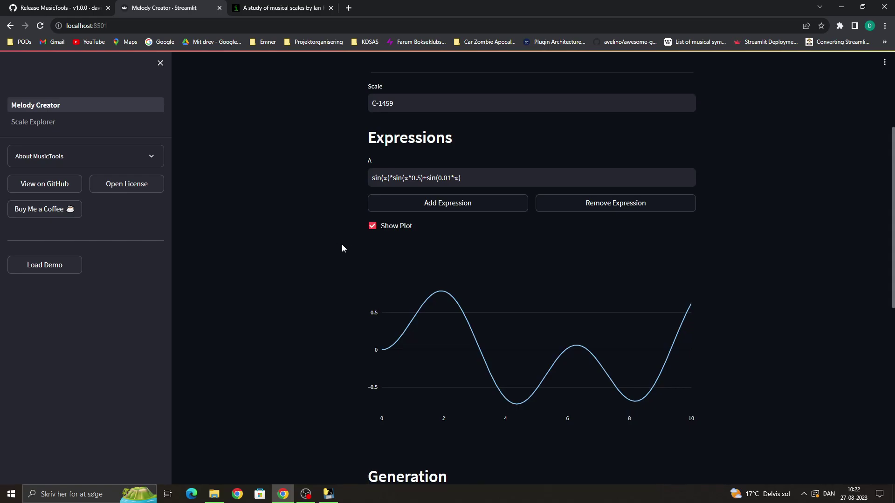
scroll(313, 242, "up", 3)
scroll(313, 245, "down", 11)
scroll(329, 302, "down", 2)
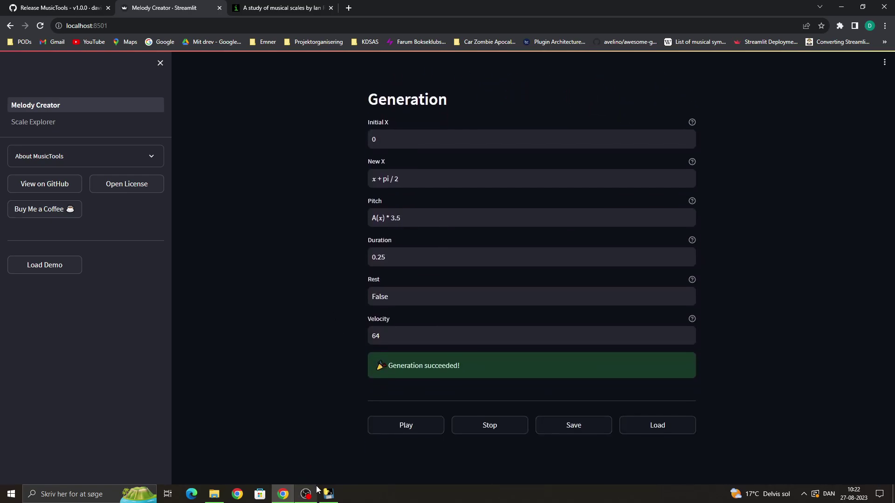